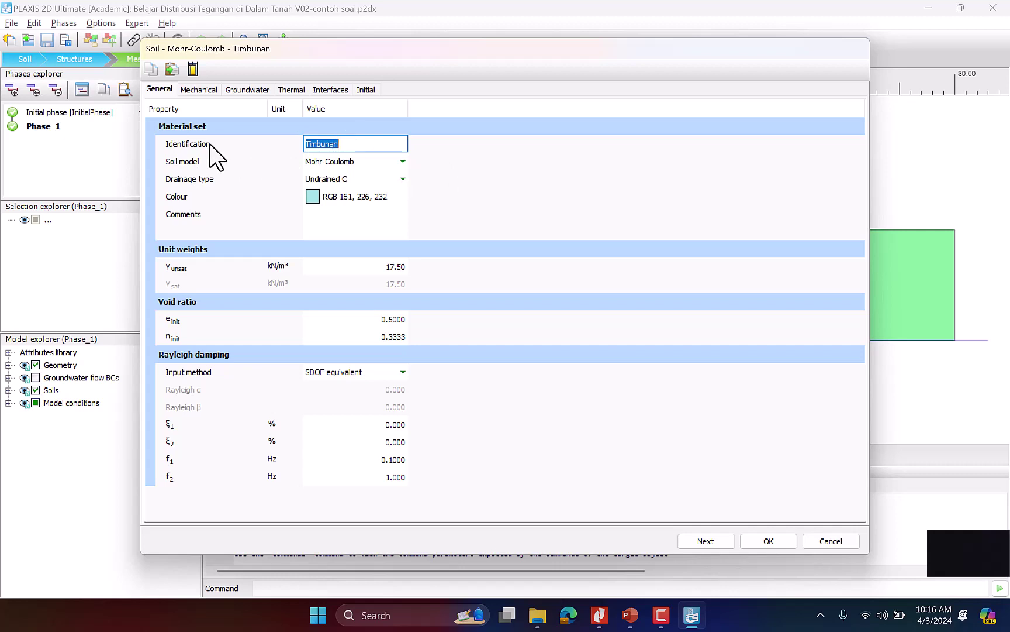
Review the soil model options for the Timbunan material and select Mohr-Coulomb
left_click(358, 145)
left_click(402, 162)
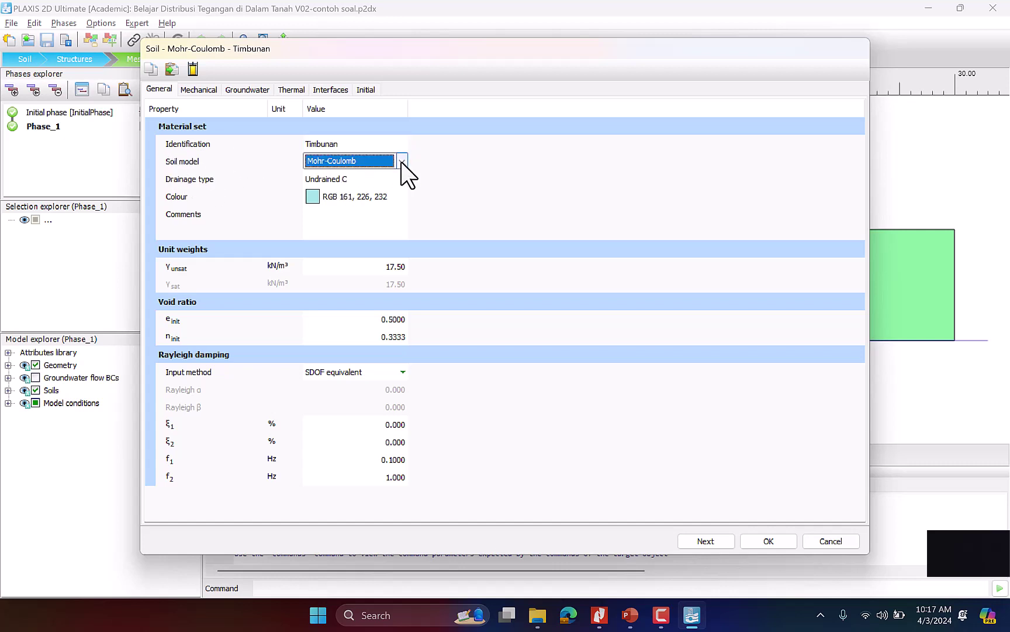
left_click(401, 162)
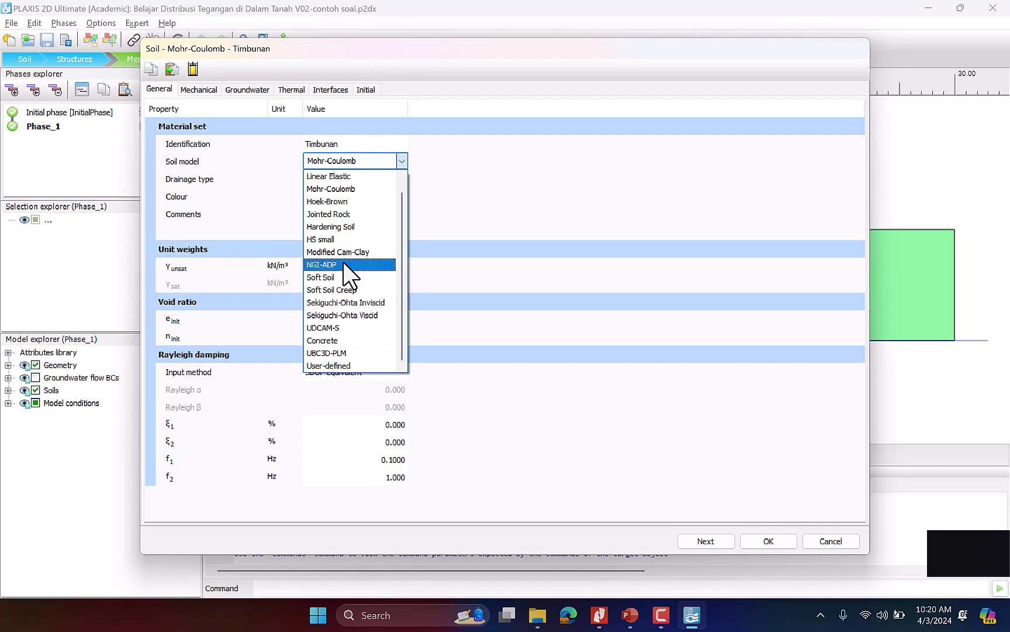
left_click(387, 189)
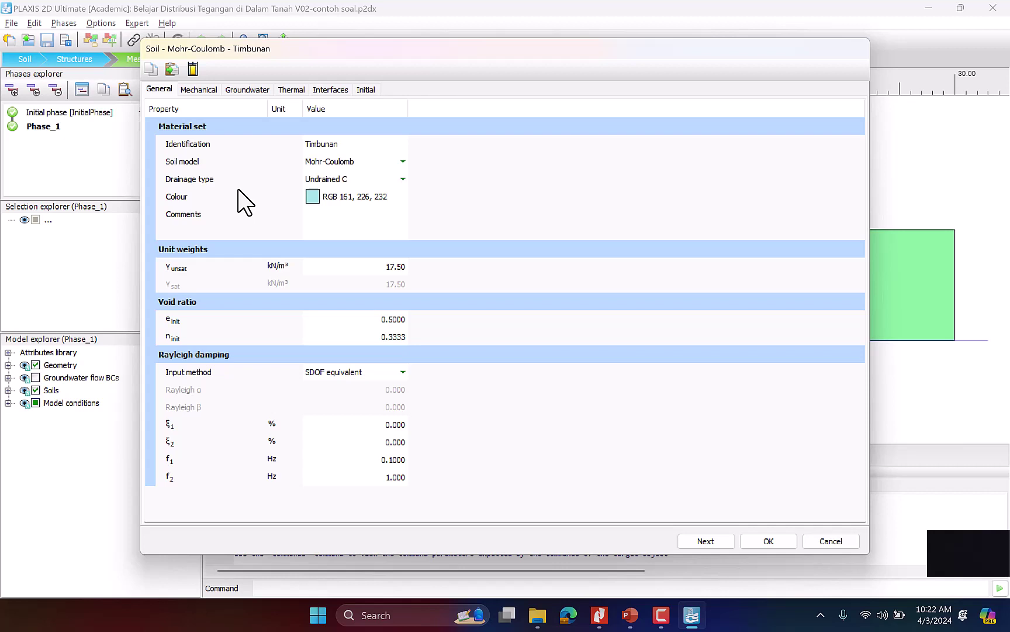
Examine the drainage type options for the Timbunan material and their descriptions without choosing a different one
left_click(391, 178)
left_click(393, 178)
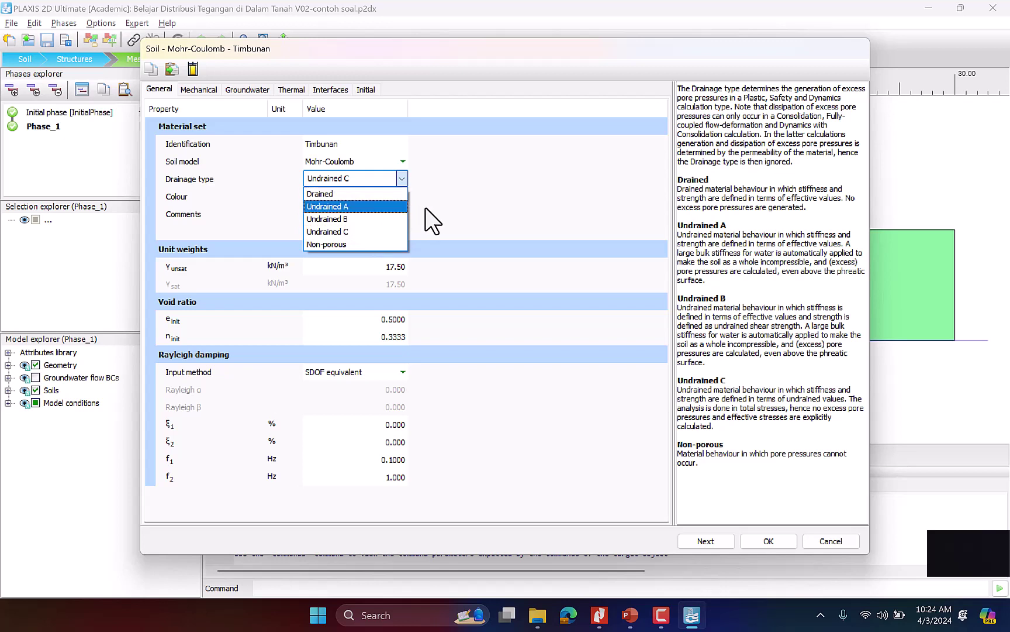
left_click(470, 218)
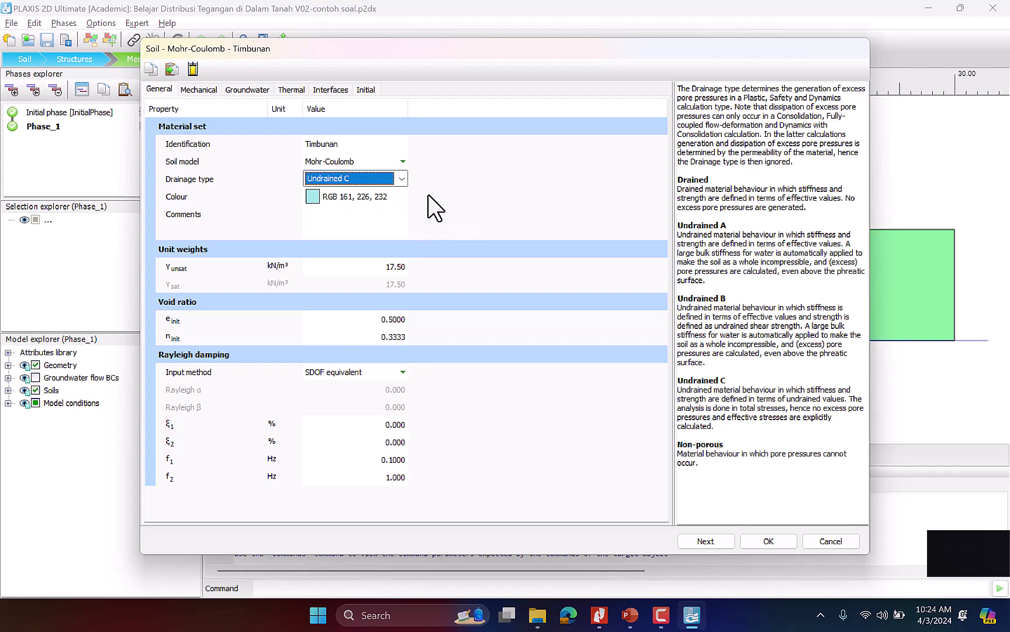
Check the embankment example slide in PowerPoint, and return to PLAXIS 2D to view Timbunan's mechanical parameters
left_click(629, 615)
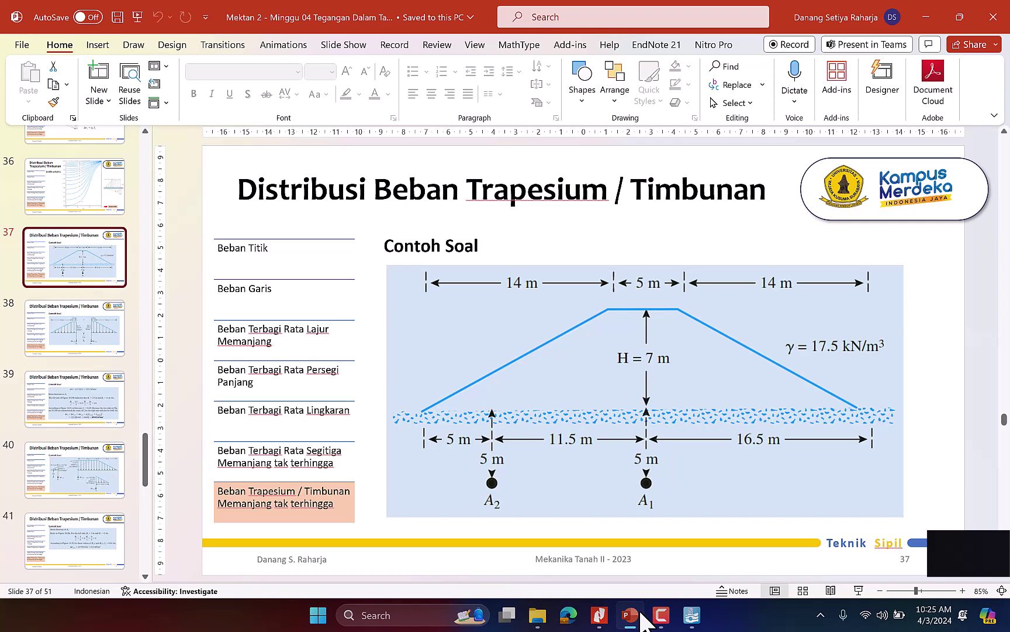
left_click(692, 615)
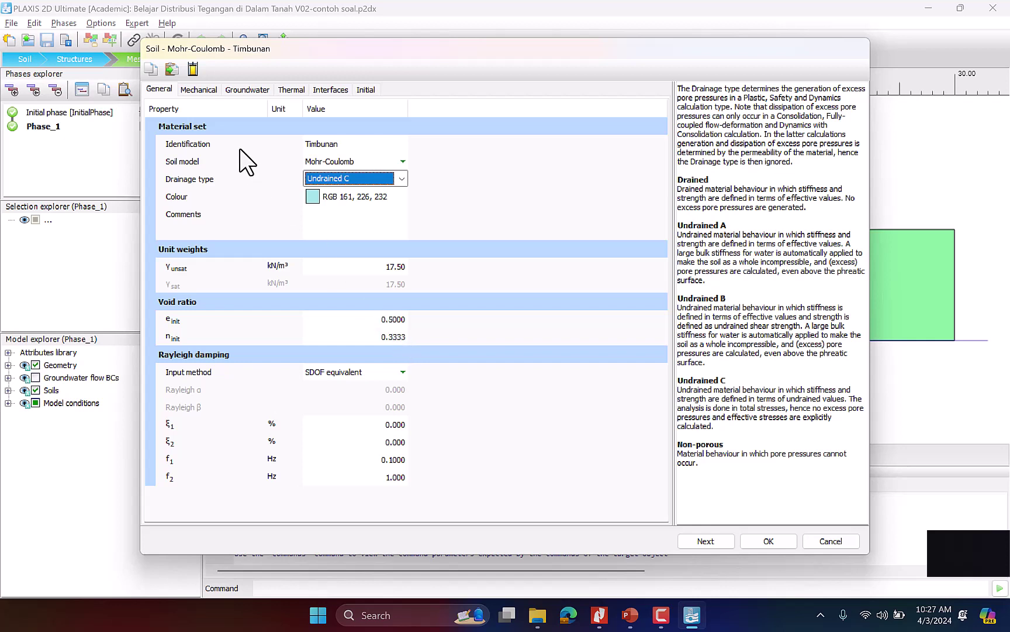
left_click(203, 90)
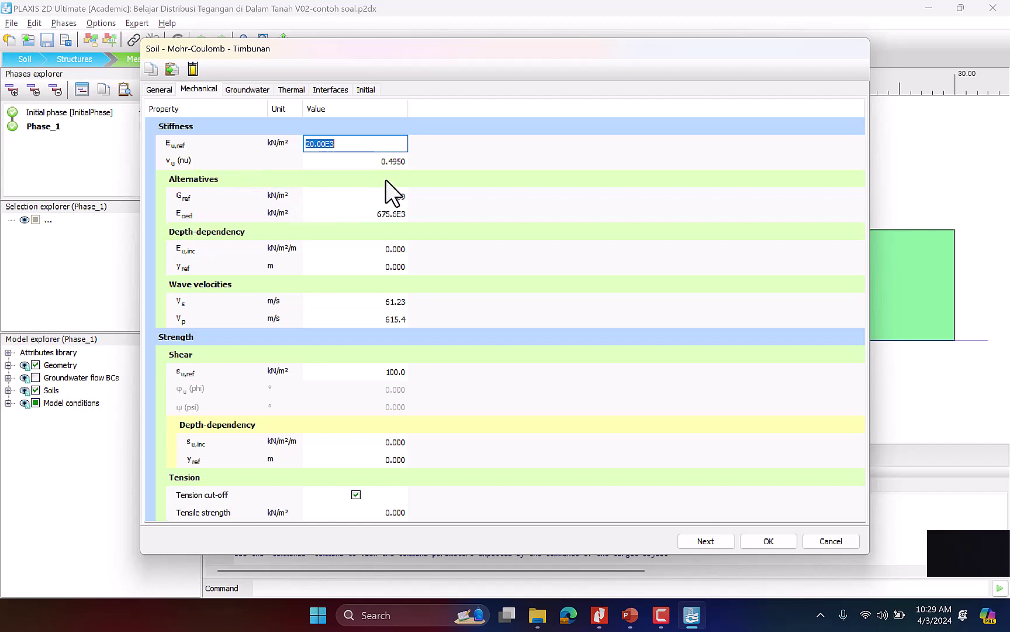
key("Return")
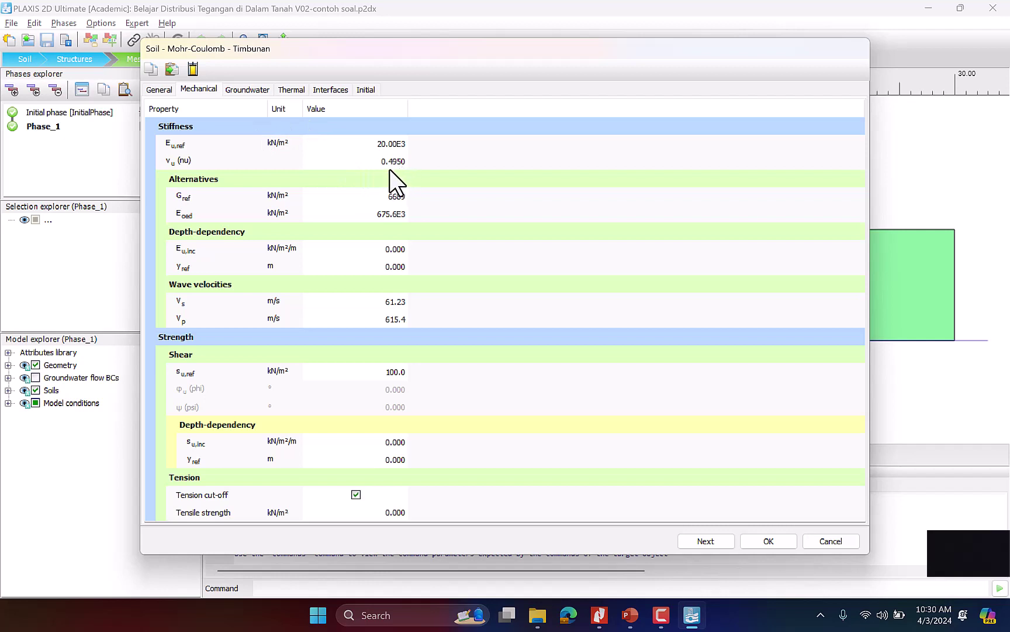
Reread the drainage type description for Timbunan and return to its stiffness and strength parameters
left_click(159, 91)
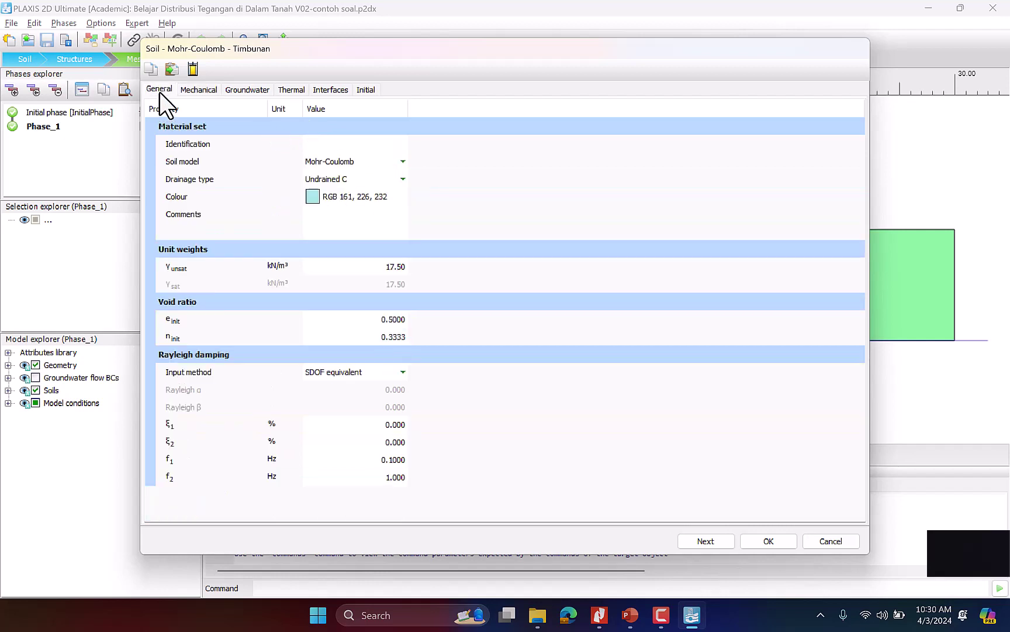
left_click(374, 178)
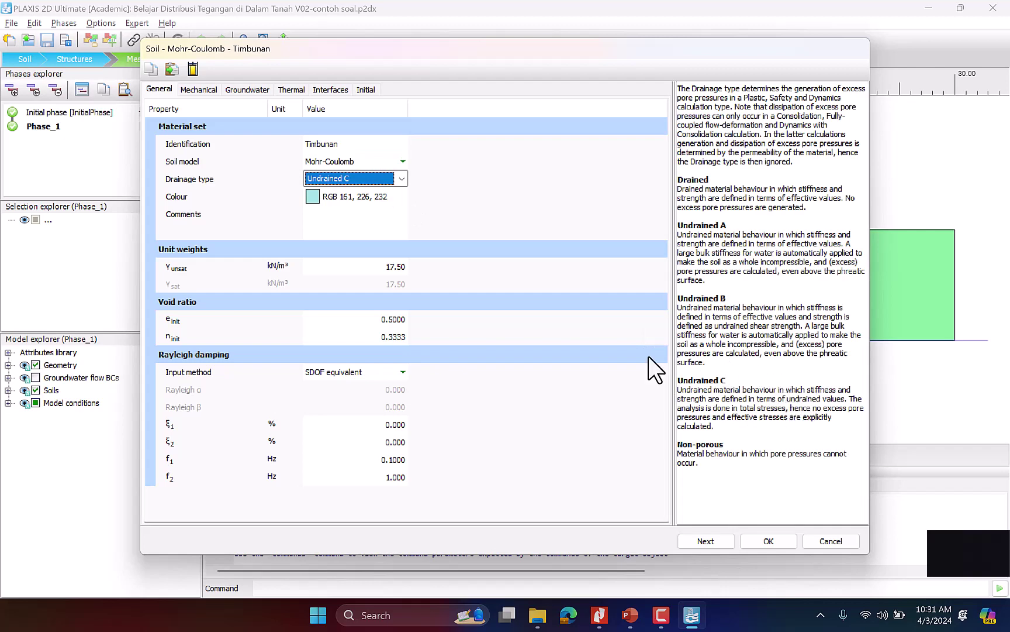
left_click(202, 88)
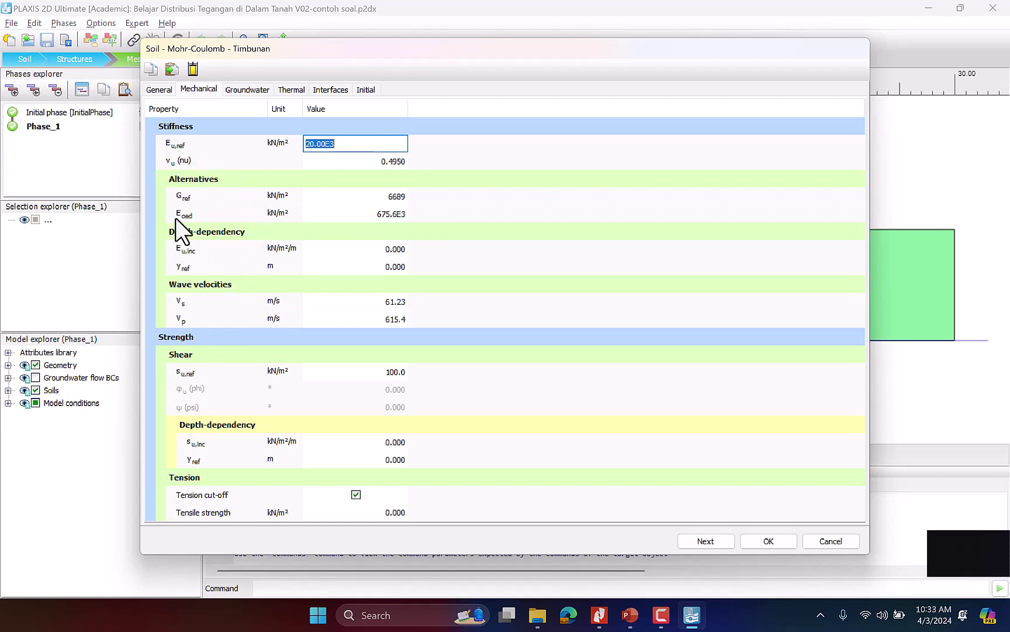
Review Timbunan's groundwater, thermal, interface and initial K0 settings
left_click(245, 92)
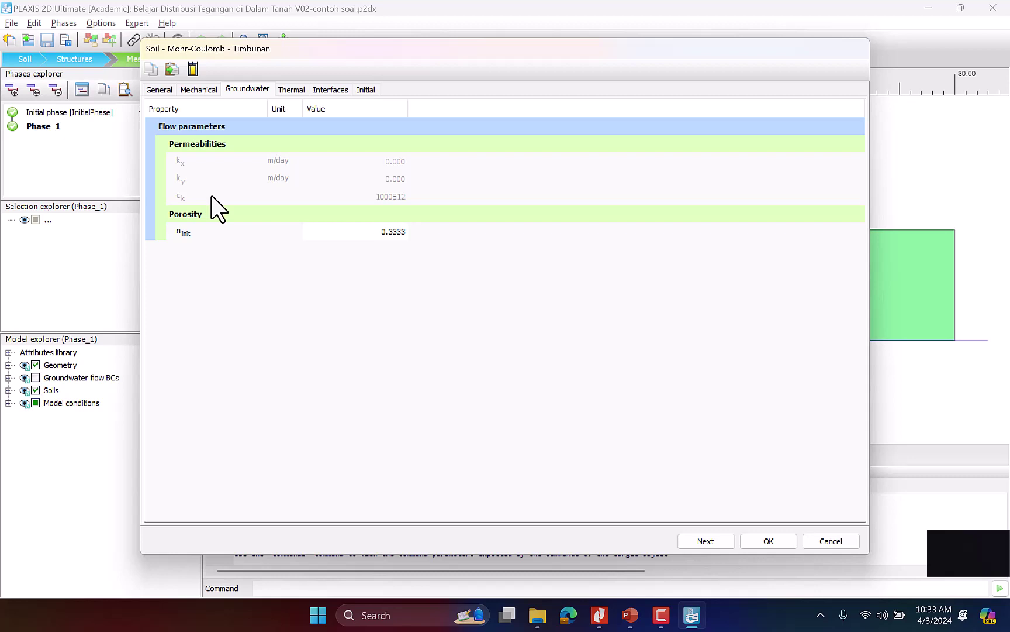
left_click(295, 89)
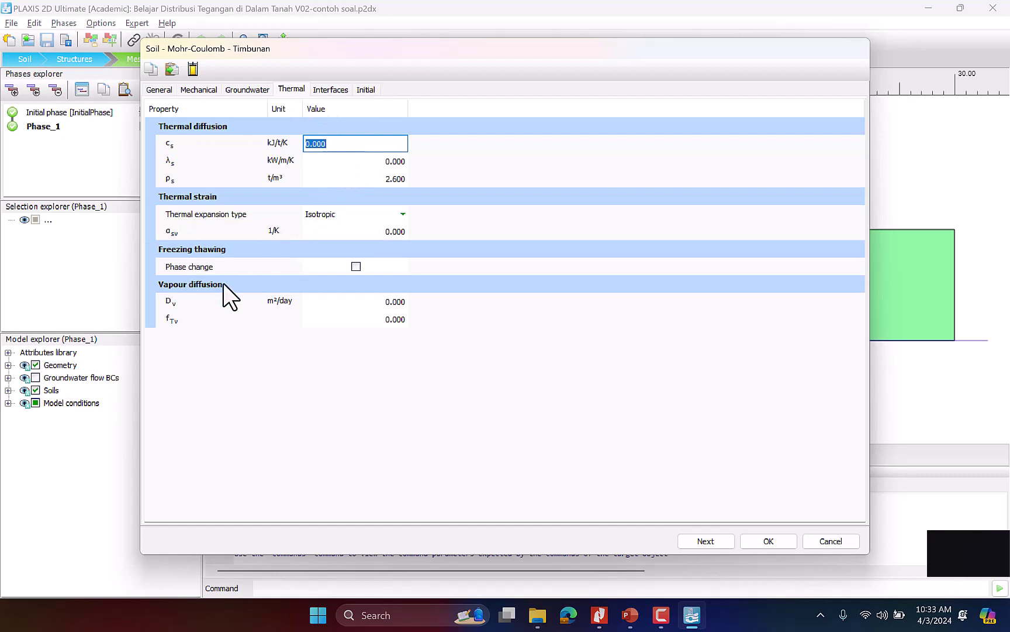
key("BackSpace")
left_click(329, 89)
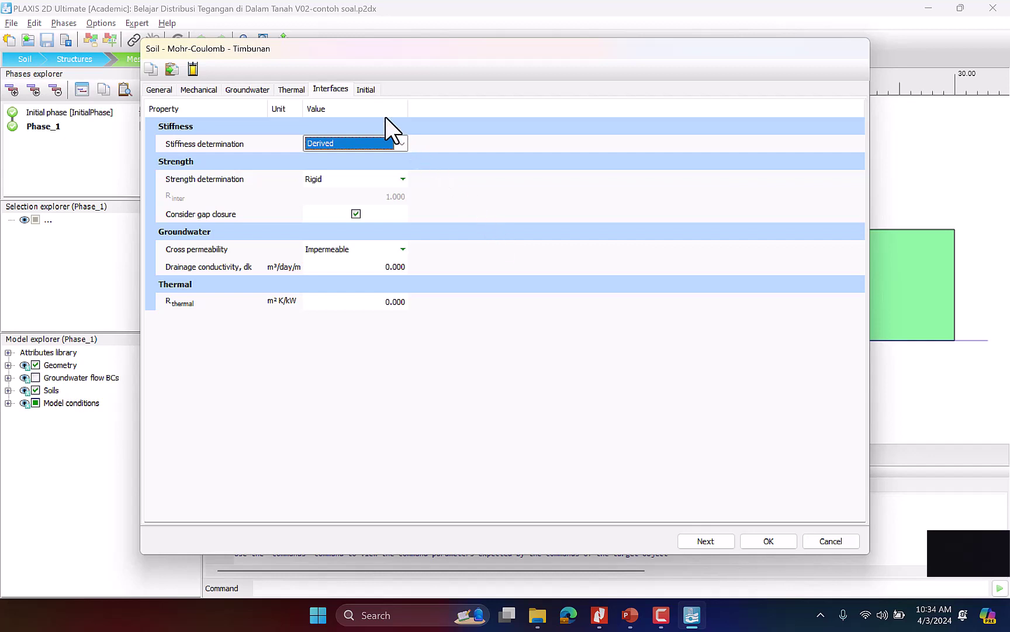
left_click(366, 90)
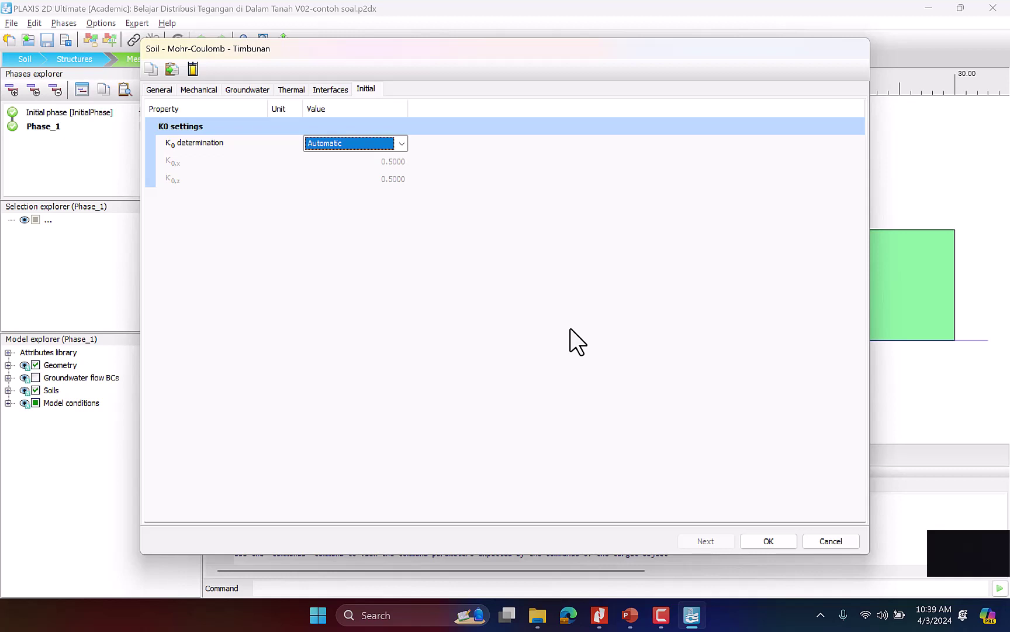
Return to Timbunan's general properties and compare them with the embankment example slide in PowerPoint before switching back to PLAXIS 2D
left_click(161, 89)
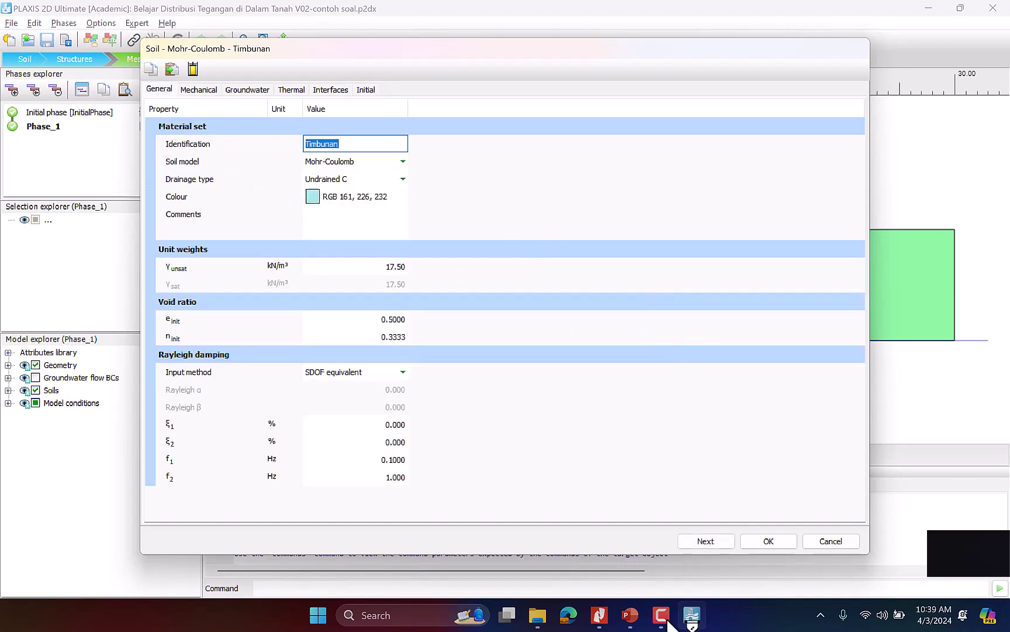
left_click(630, 614)
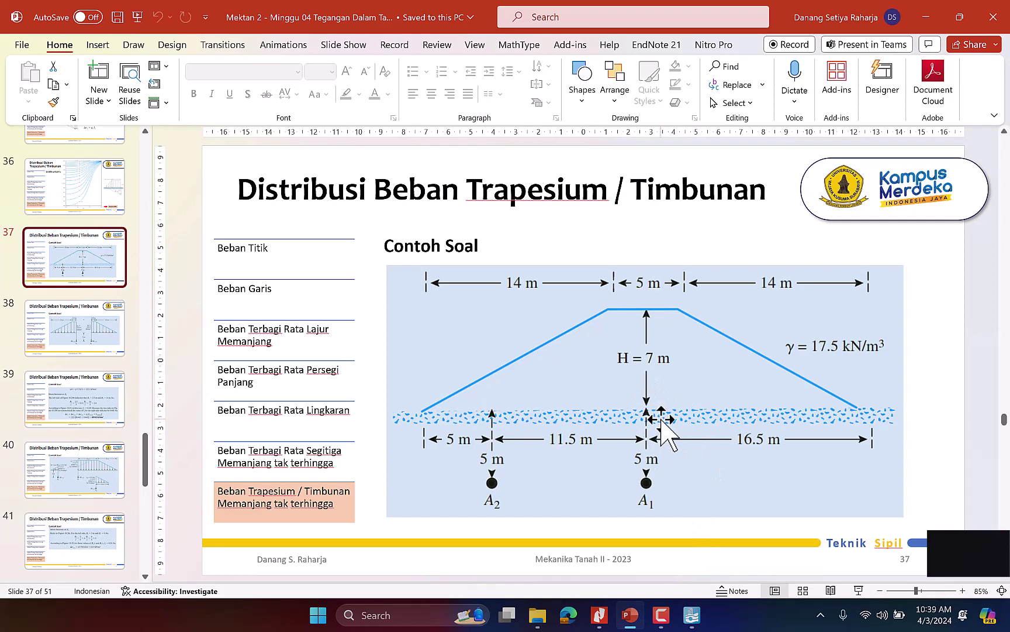
left_click(692, 615)
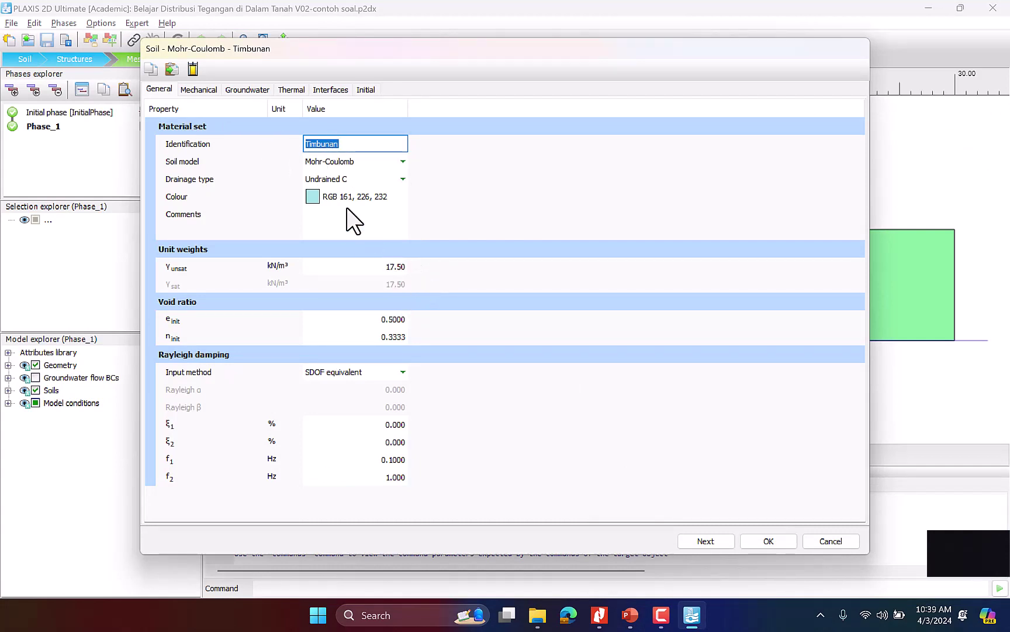
Recheck Timbunan's mechanical, groundwater and general properties, and accept the material set
left_click(212, 92)
left_click(248, 89)
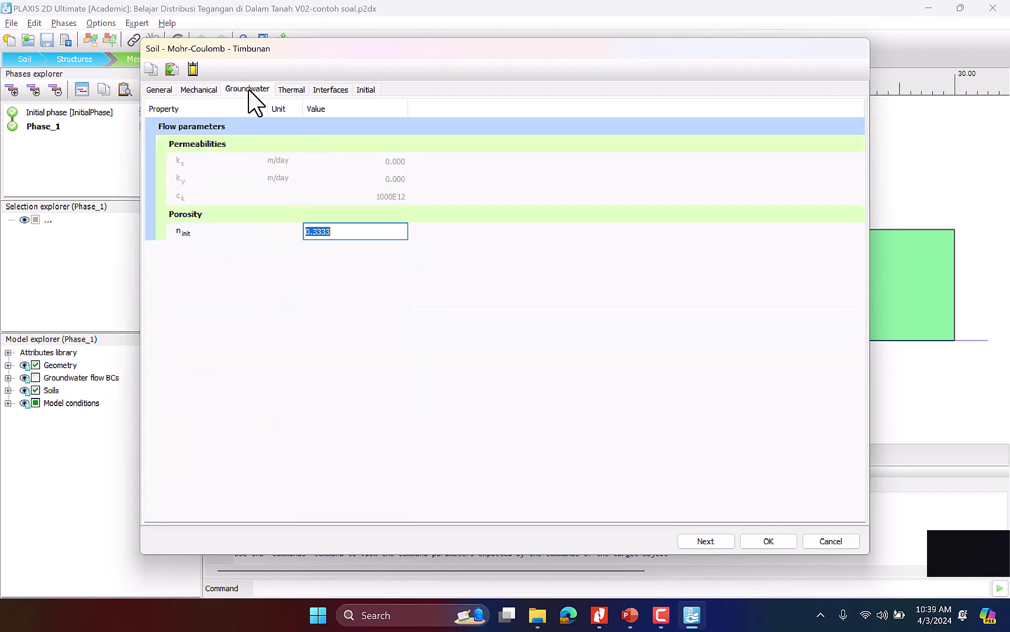
left_click(205, 89)
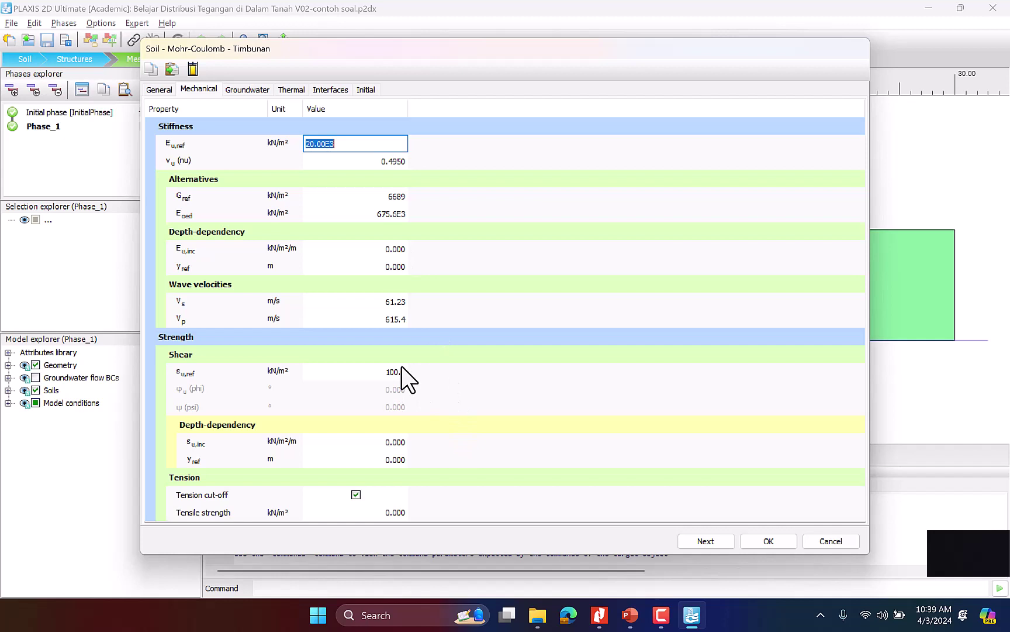
left_click(164, 90)
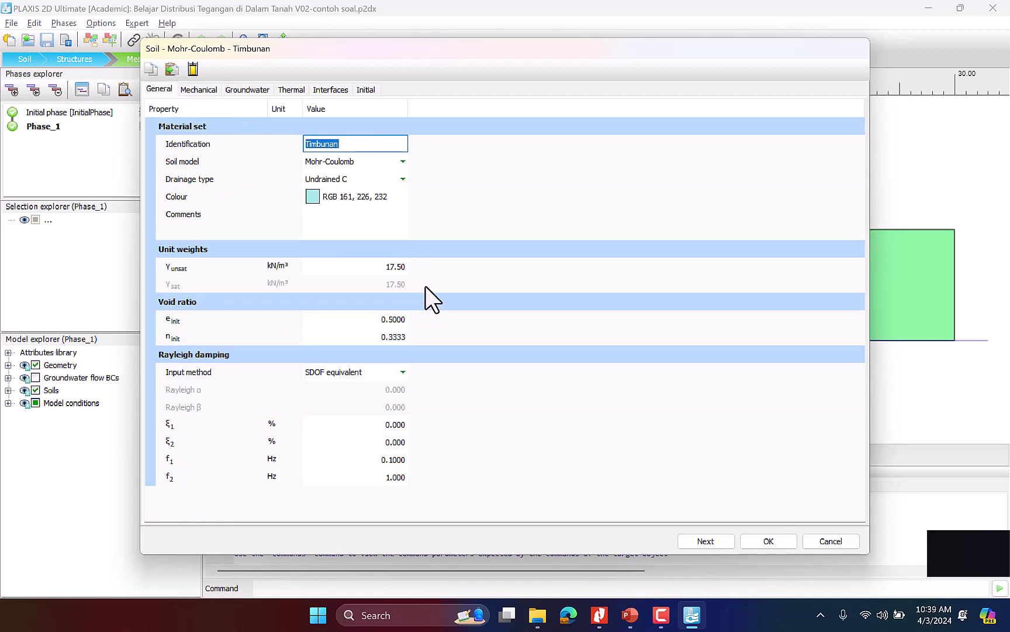
left_click(768, 541)
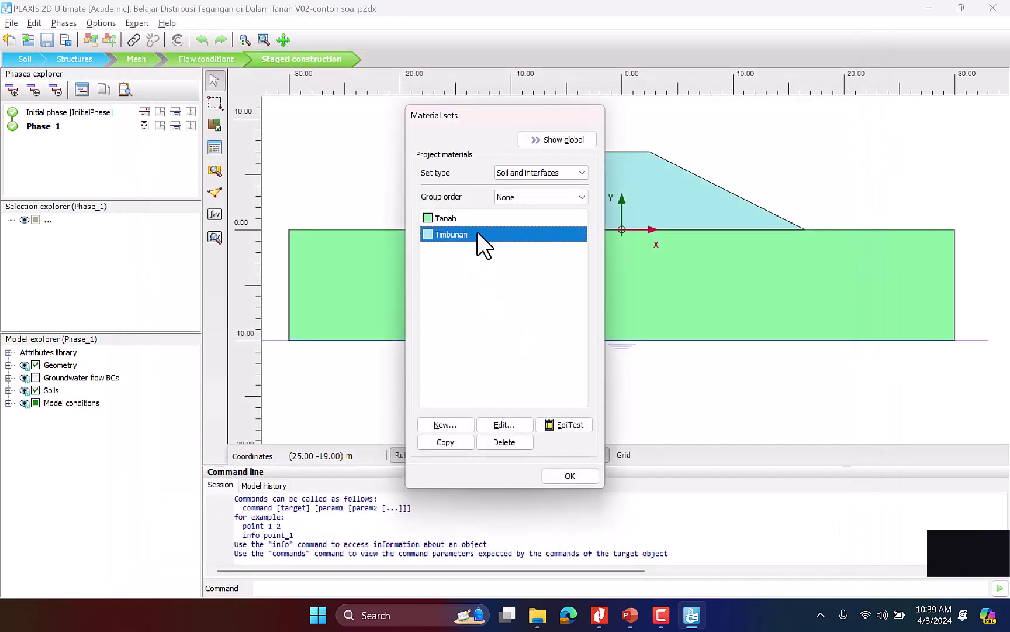
Open the Tanah material set and consult the worked embankment example on slides 37 to 40 in PowerPoint, returning to PLAXIS 2D
double_click(489, 217)
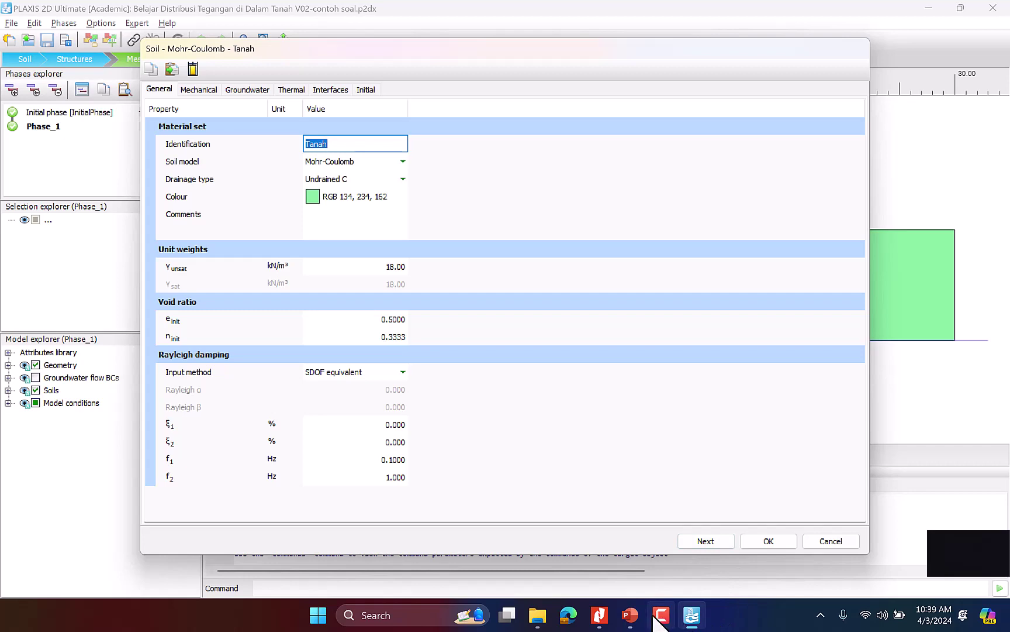
left_click(631, 615)
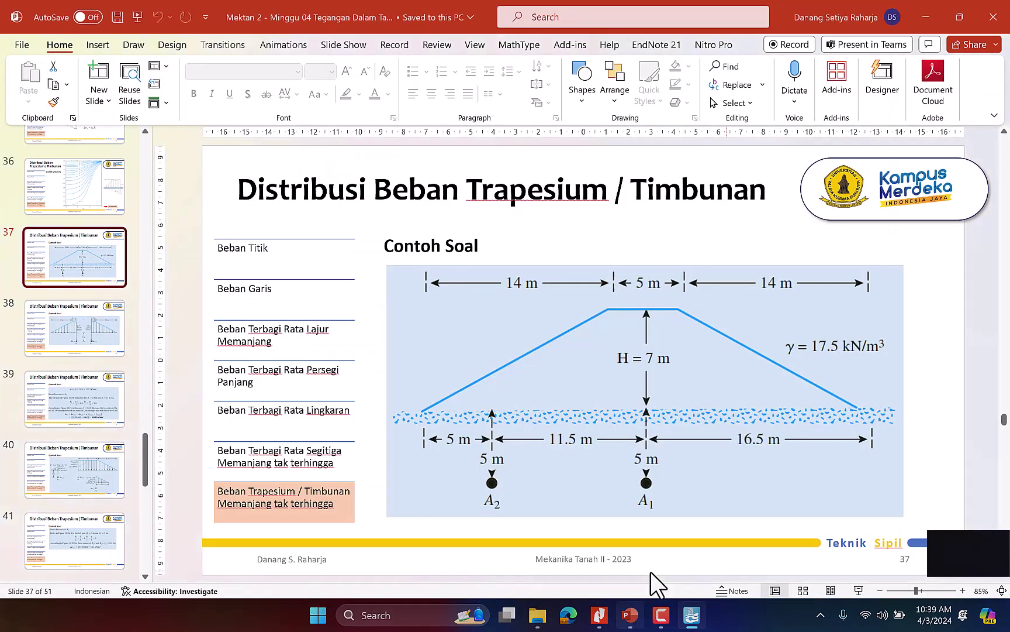
key("Page_Up")
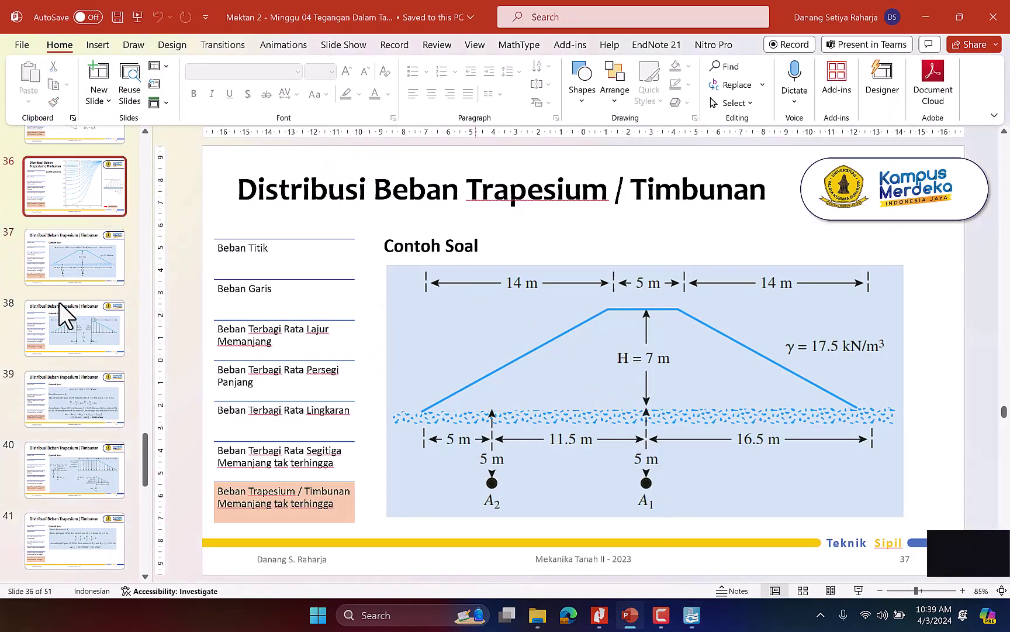
left_click(91, 257)
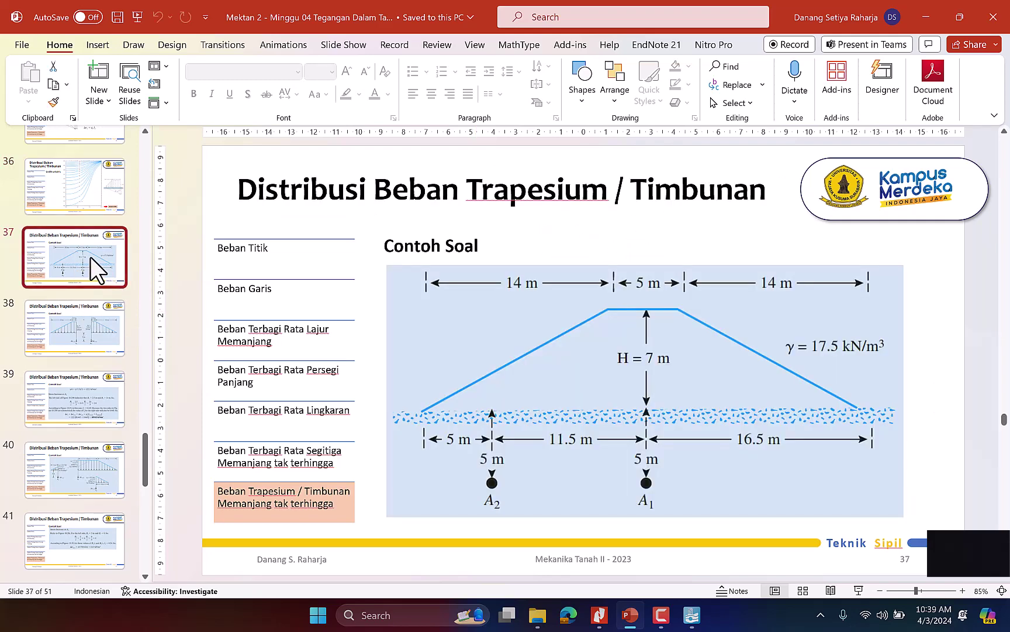
key("Down")
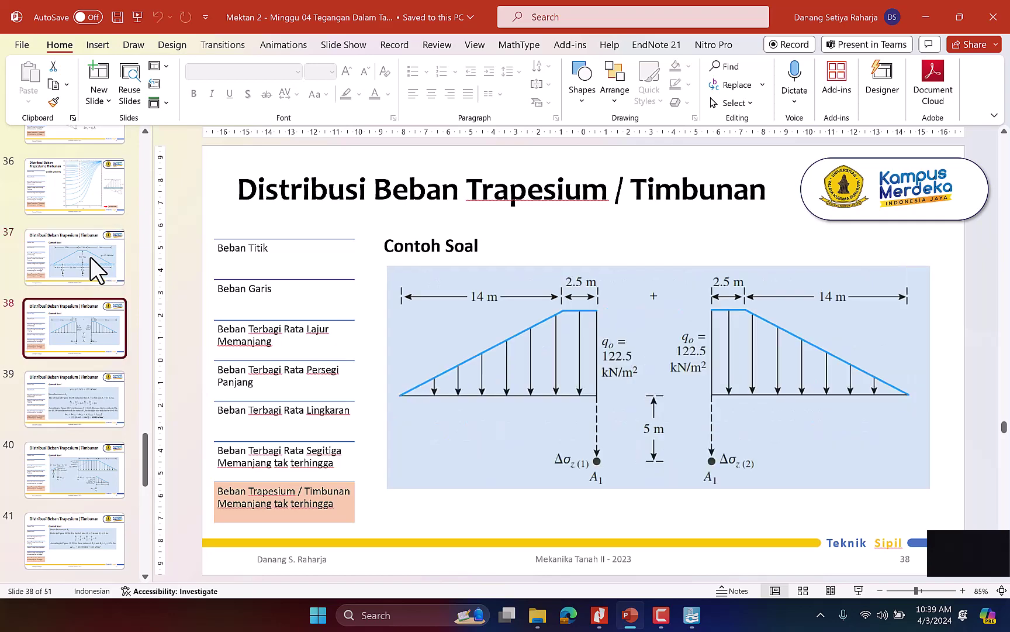
key("Down")
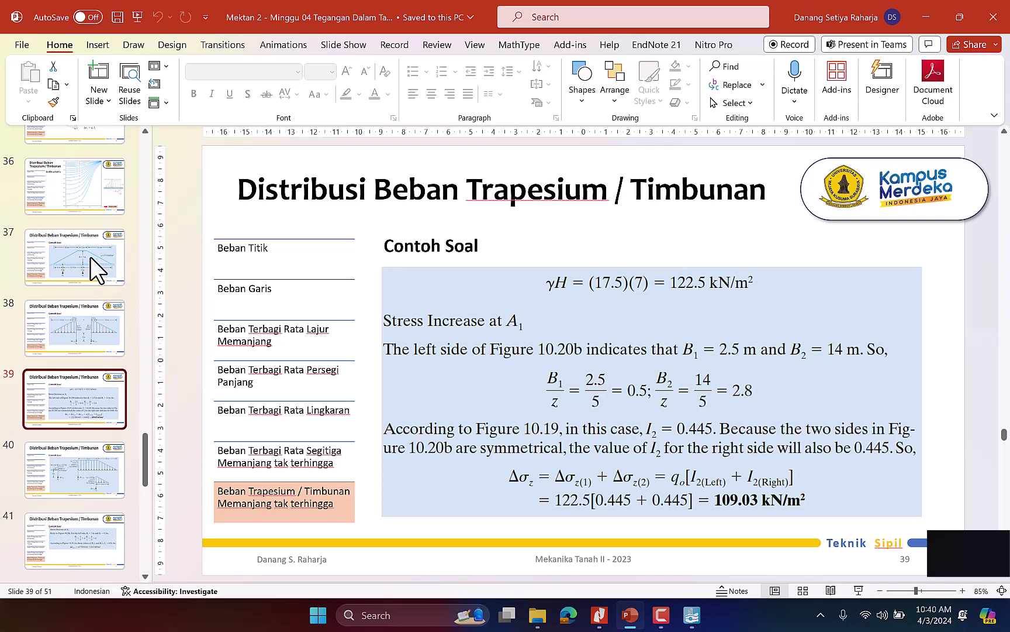
key("Down")
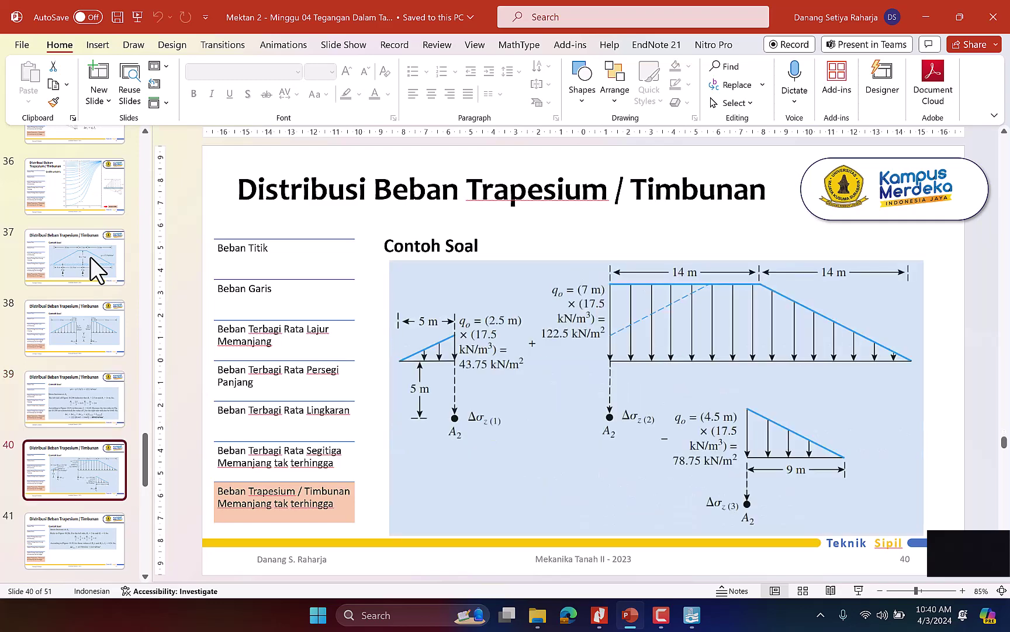
key("Up")
key("Up")
key("Up")
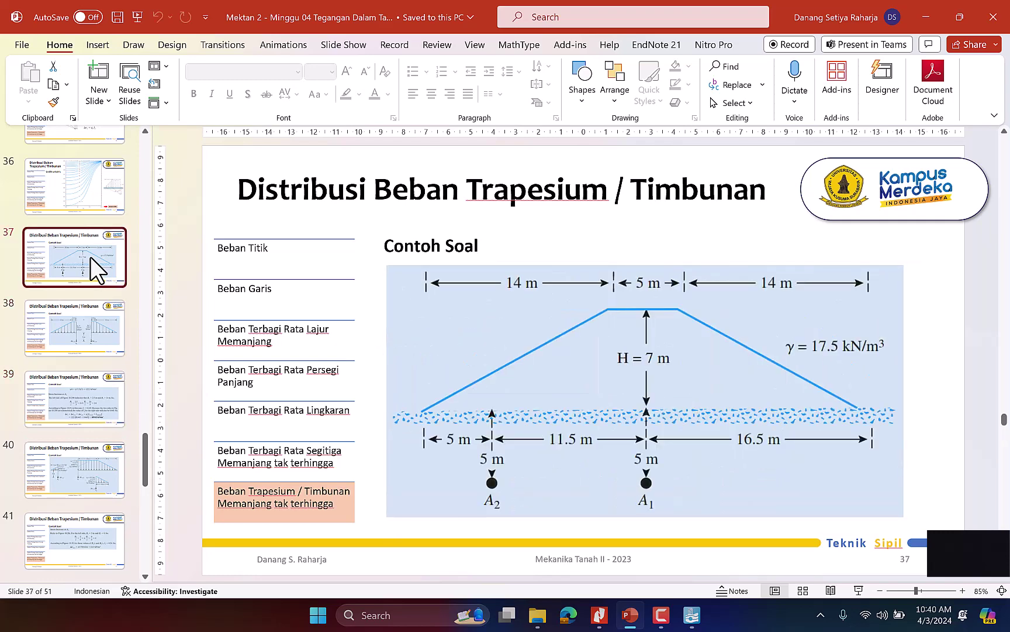
key("alt+Tab")
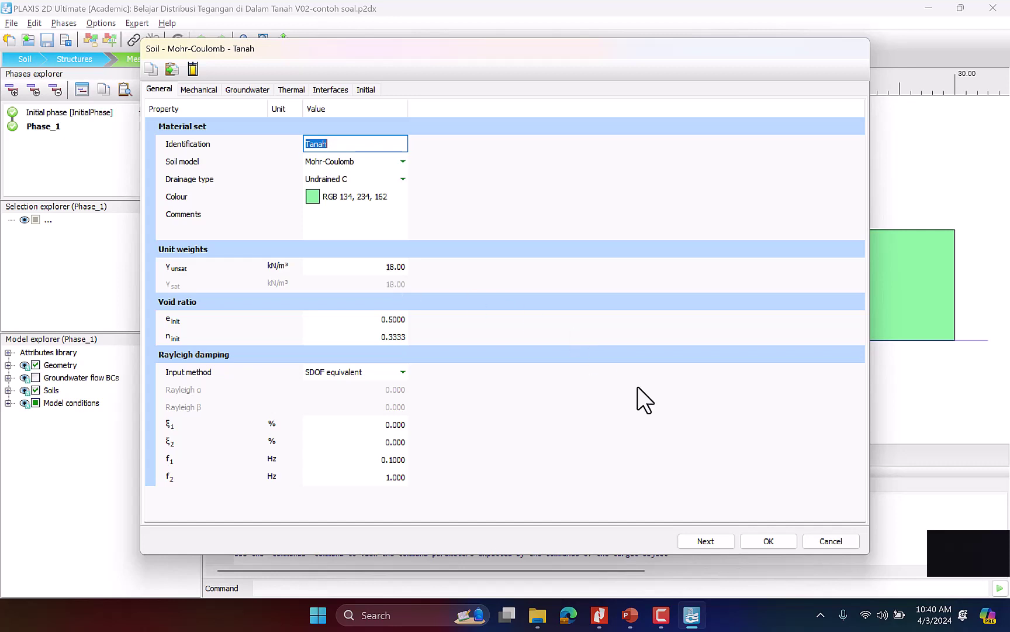
Review Tanah's mechanical parameters, cancel its properties dialog and close the material sets
left_click(197, 89)
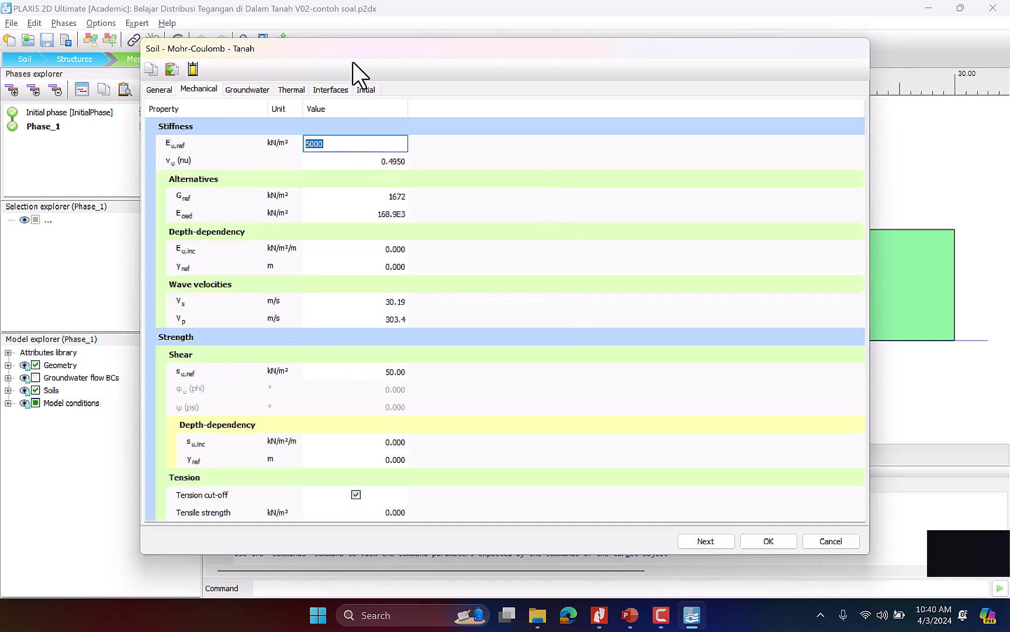
left_click(822, 538)
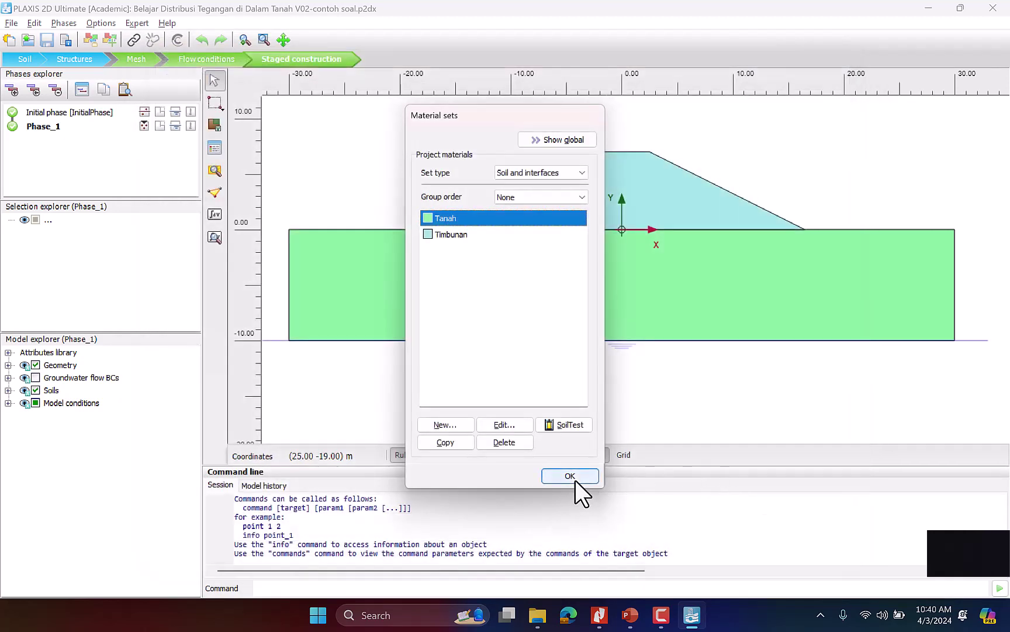
left_click(576, 480)
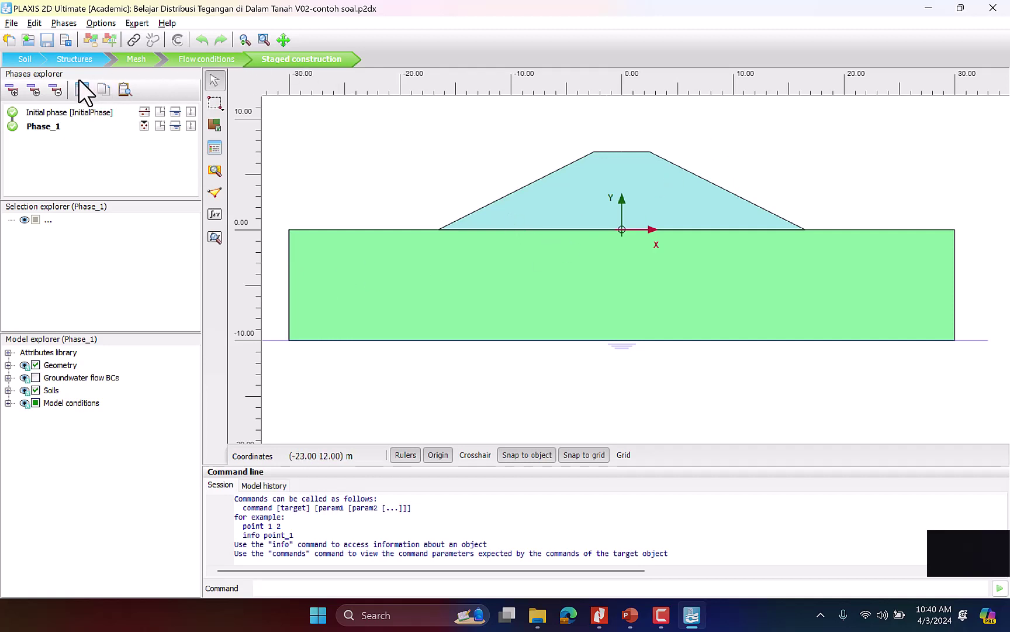
Walk through the model's Soil, Structures, Mesh, Flow conditions and Staged construction modes in order
left_click(18, 60)
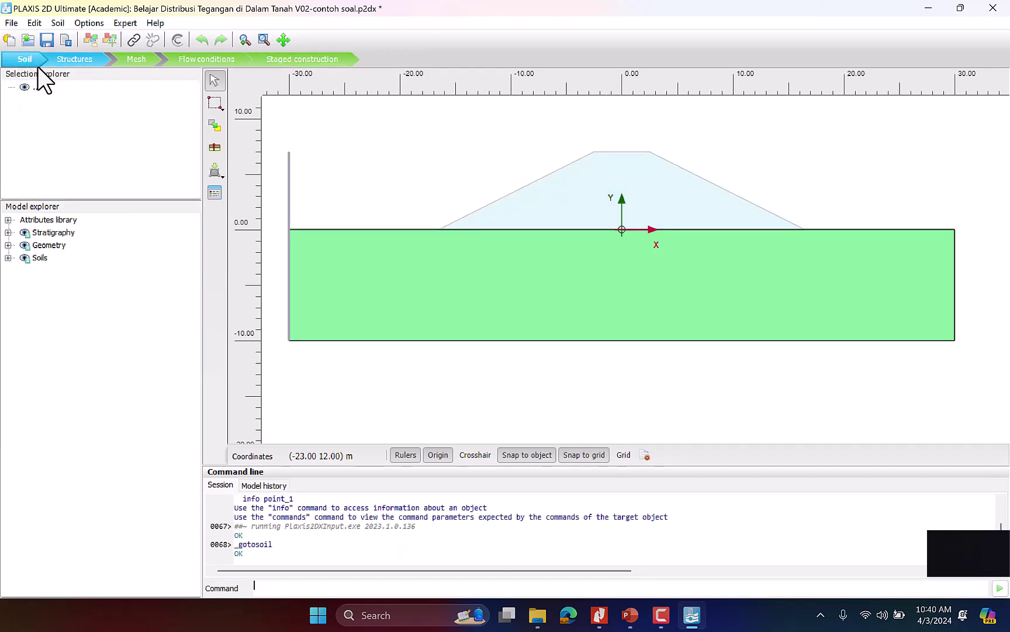
left_click(81, 61)
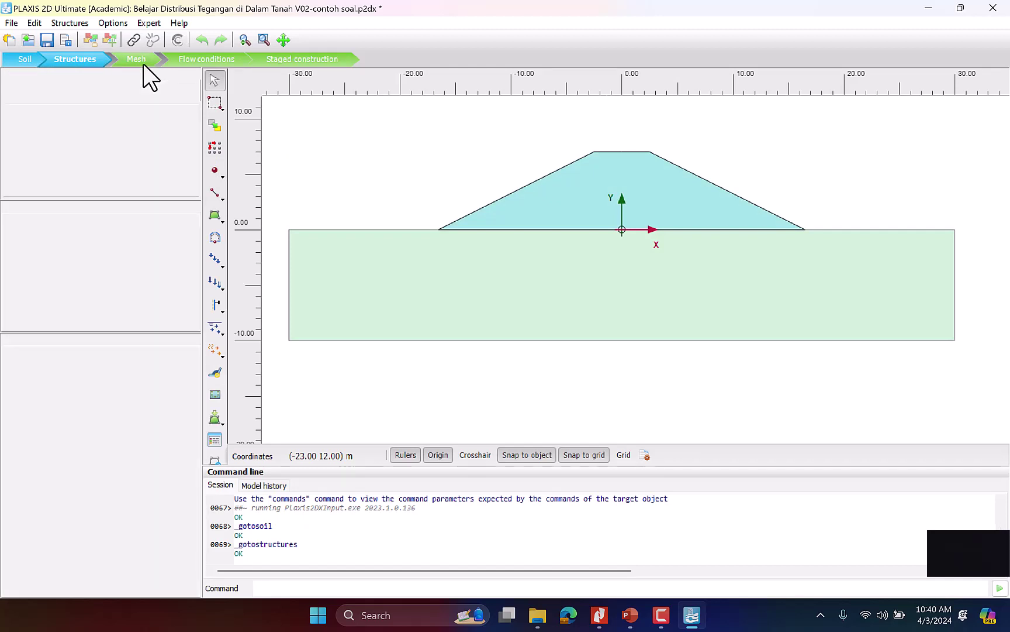
left_click(141, 60)
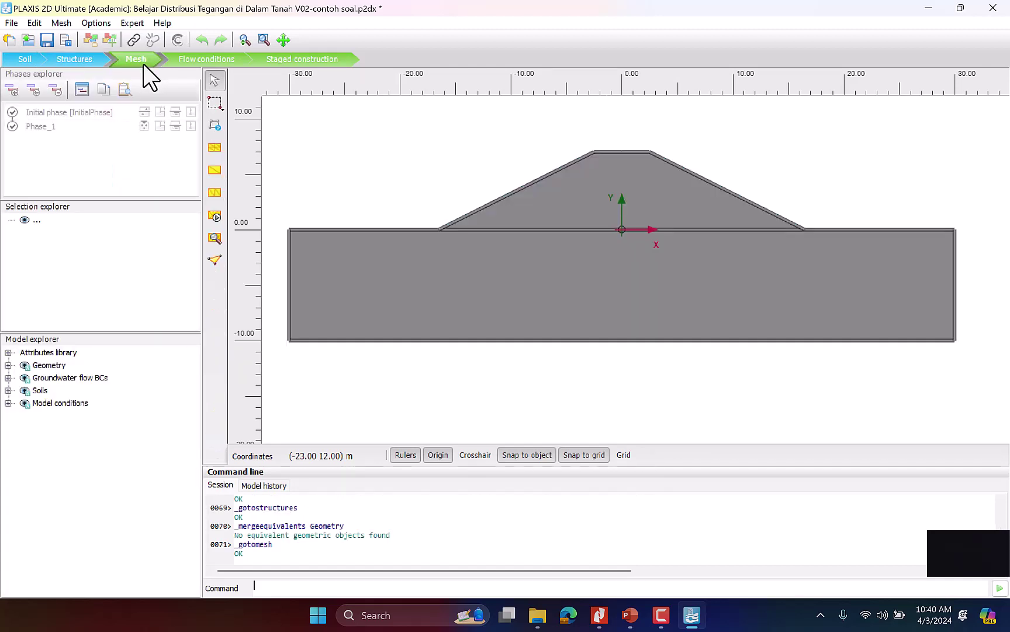
left_click(207, 62)
left_click(335, 60)
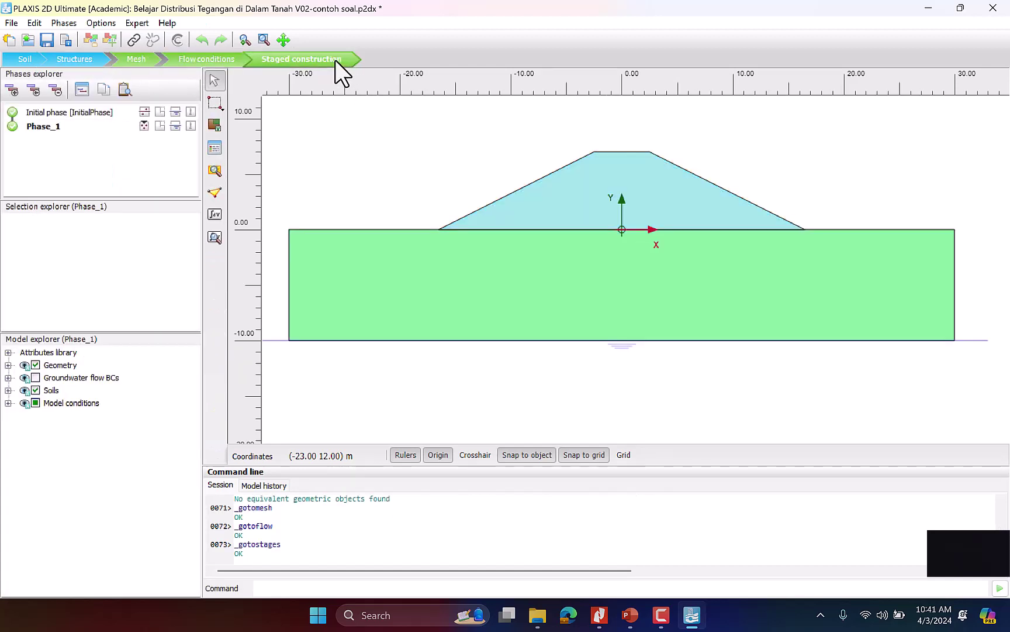
Return to Soil mode and open Borehole_1's soil layers, placing the dialog clear of the borehole line in the model
left_click(14, 63)
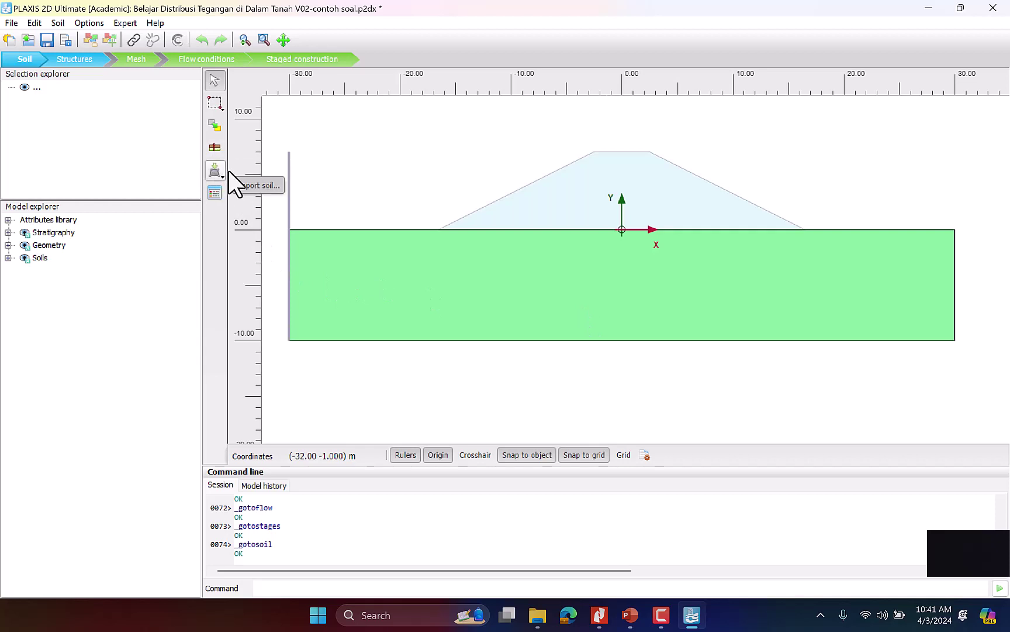
left_click(287, 205)
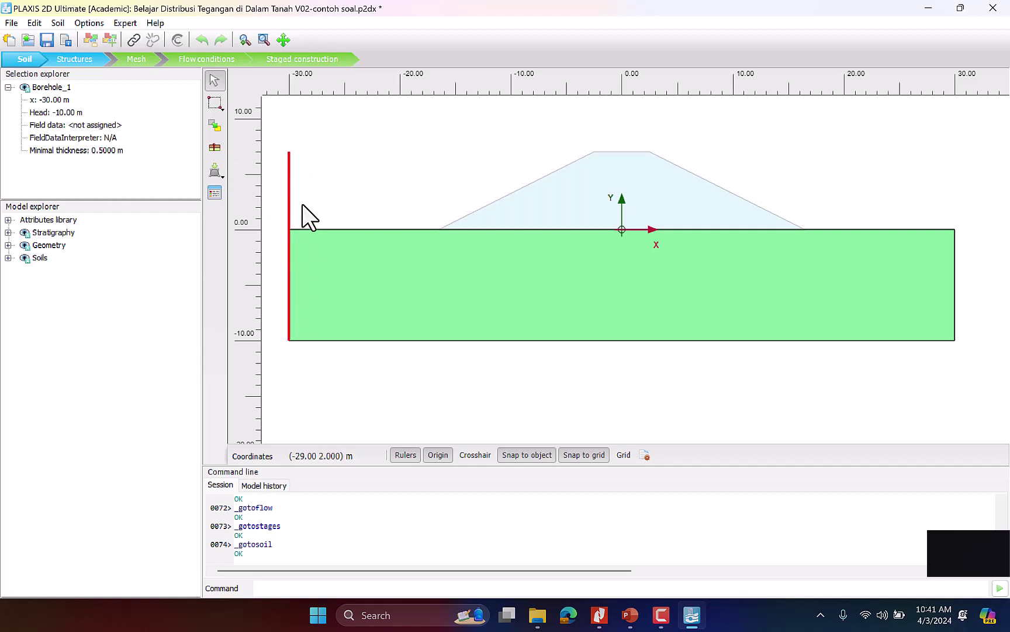
left_click(288, 181)
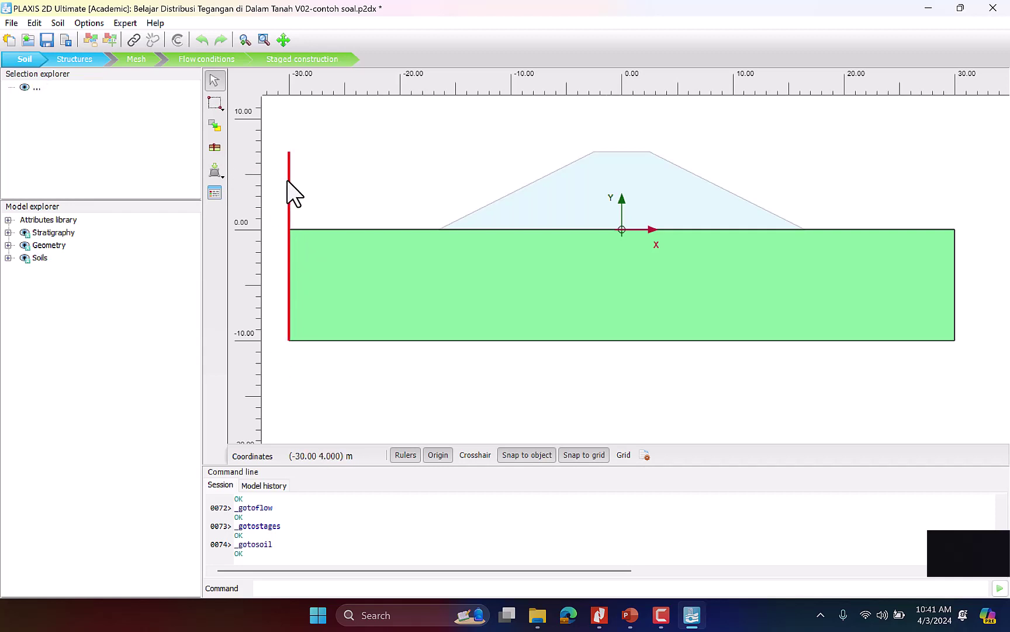
double_click(287, 180)
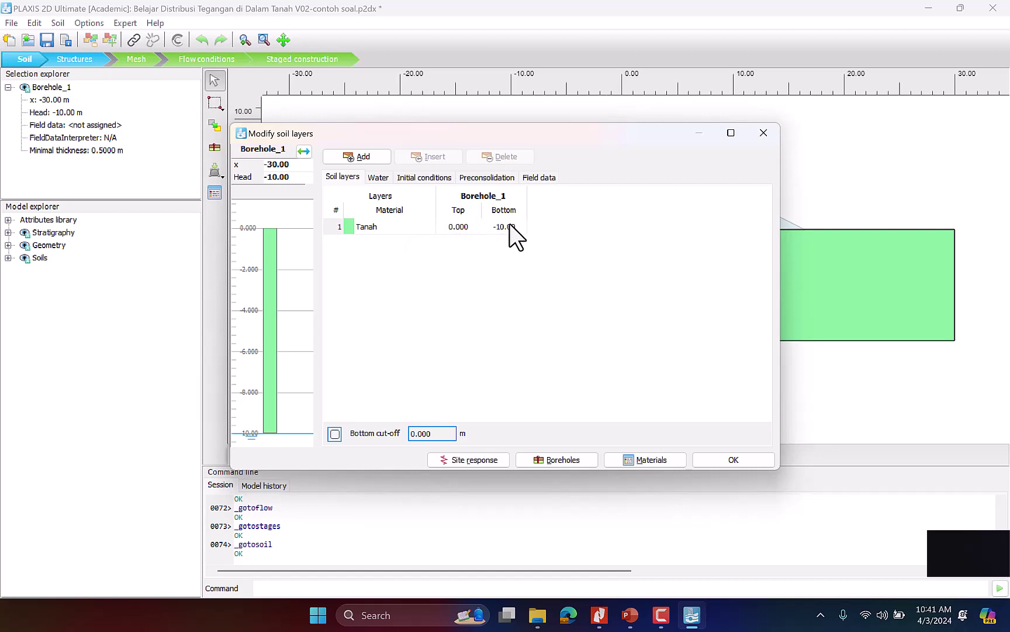
left_click_drag(404, 135, 662, 223)
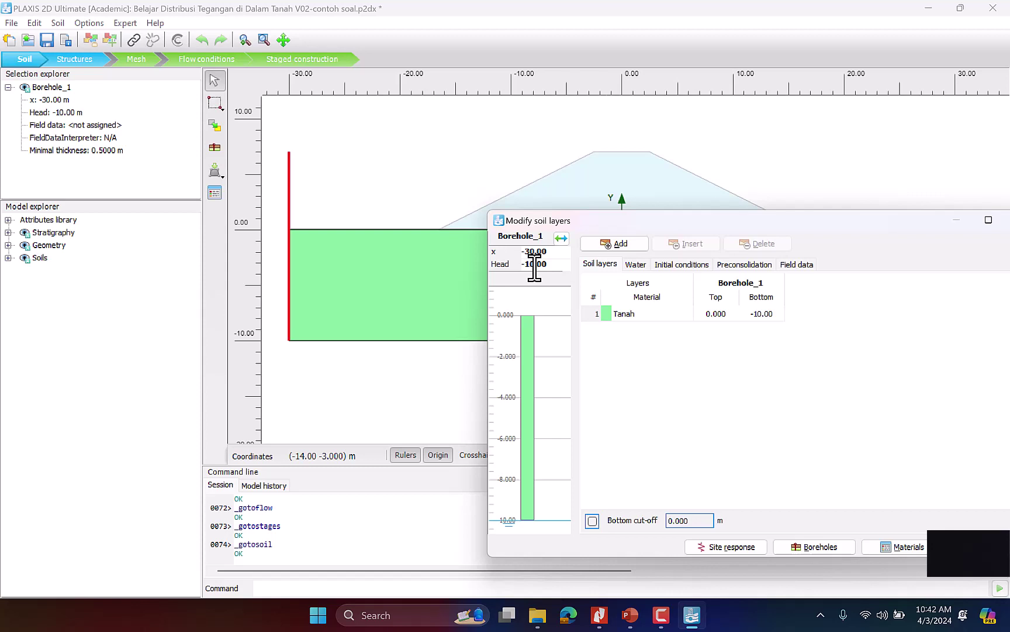
Set Borehole_1's water head to -4 m and inspect the water pressure in the expanded borehole column, collapsing it again
left_click_drag(556, 265, 494, 247)
type("-4")
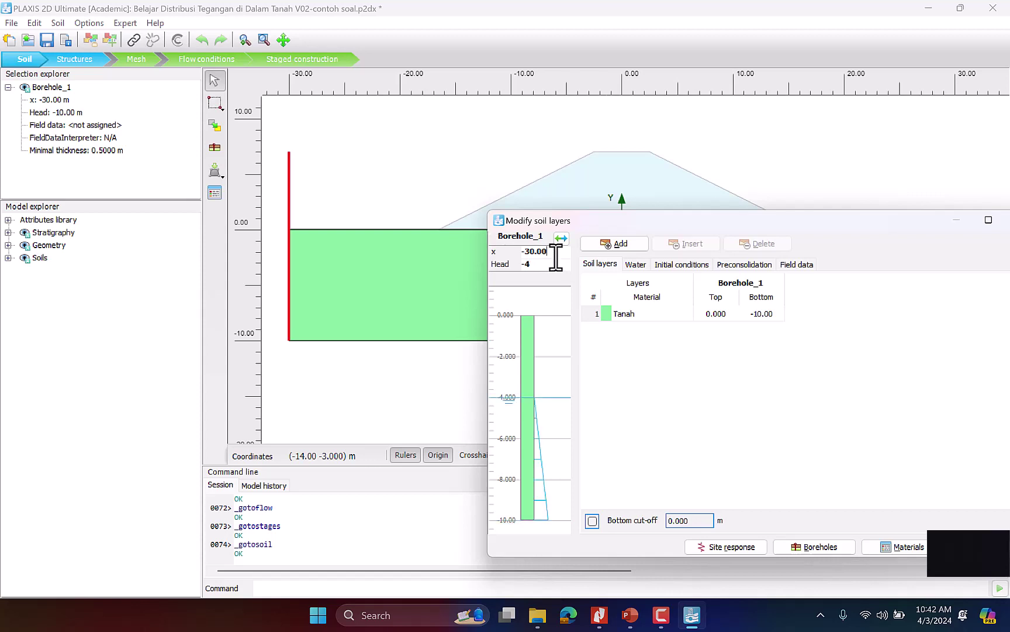
key("Return")
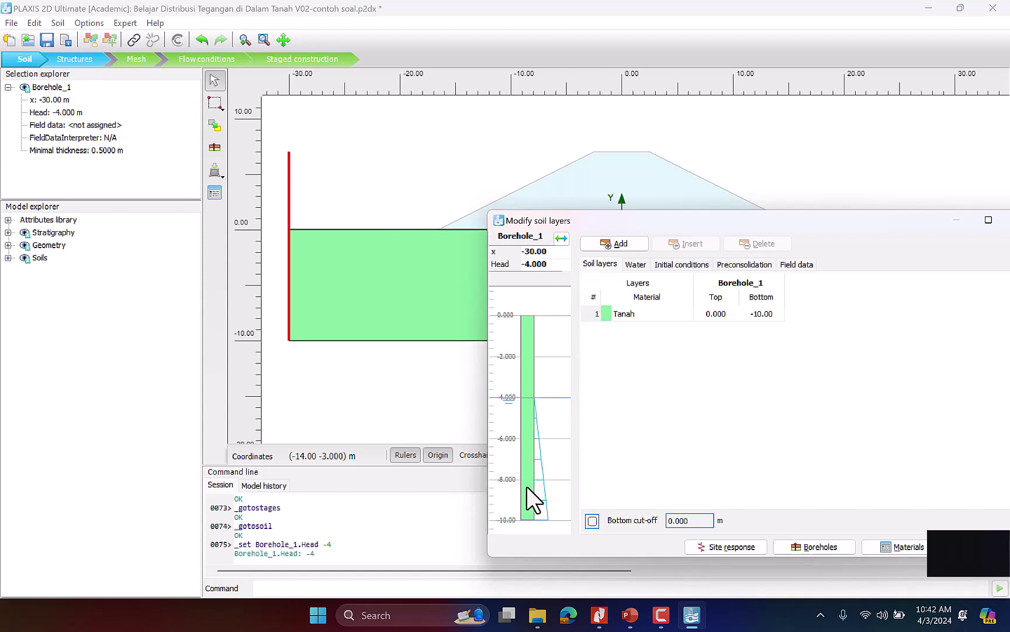
left_click(541, 470)
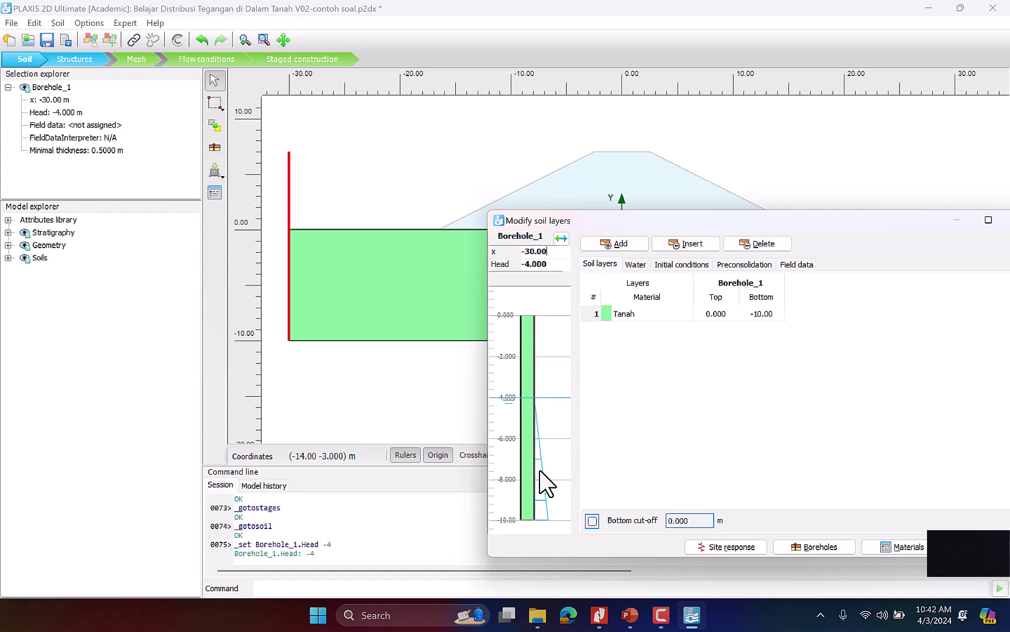
left_click(565, 239)
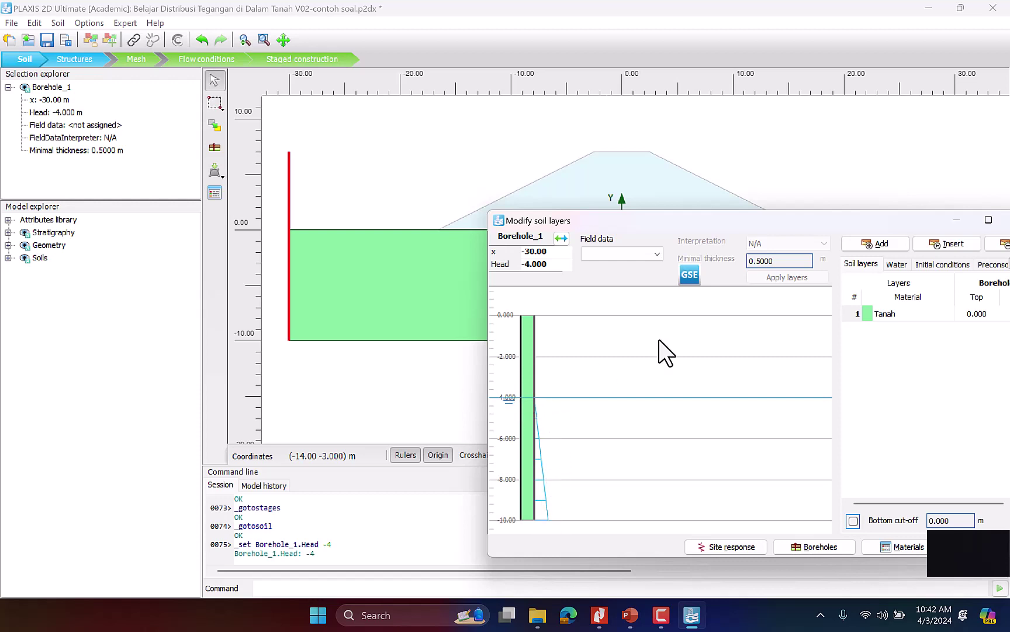
left_click(561, 240)
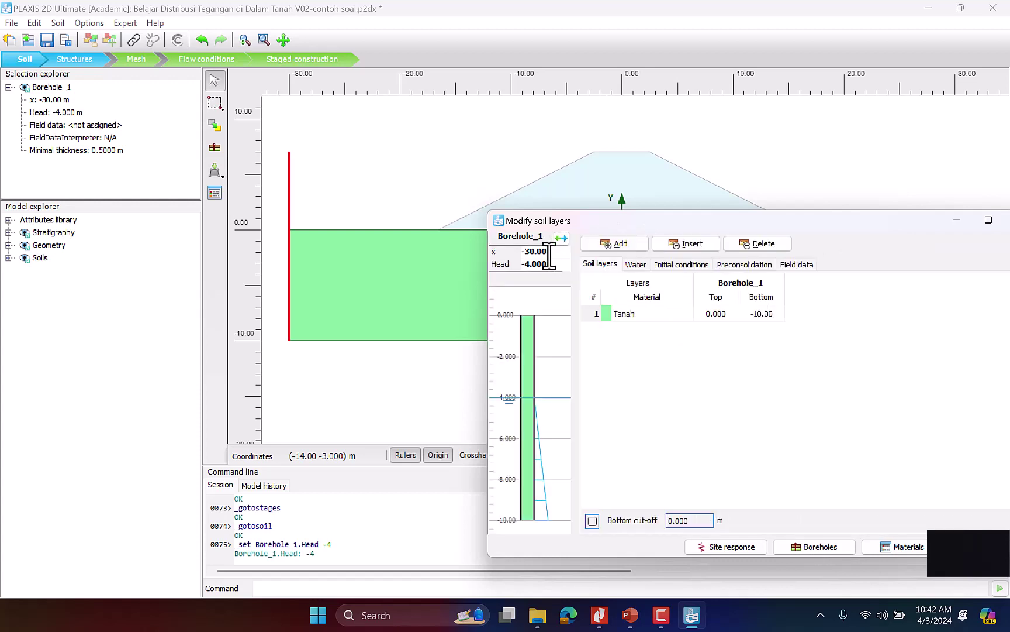
Set Borehole_1's water head back to -10 m and close the soil layers dialog
left_click_drag(556, 269, 511, 265)
type("-10")
left_click(552, 250)
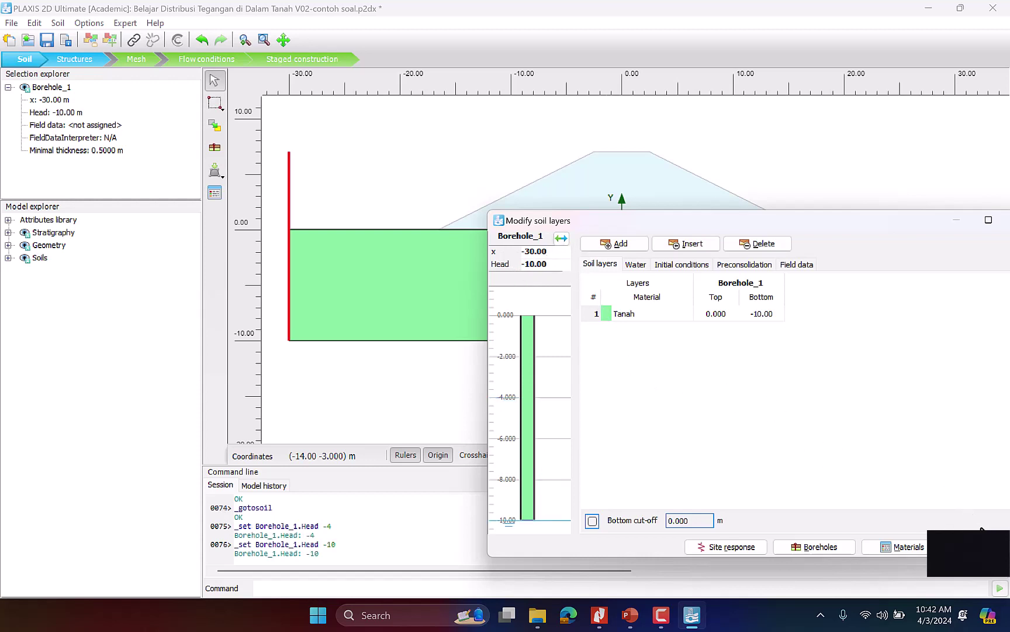
left_click(981, 527)
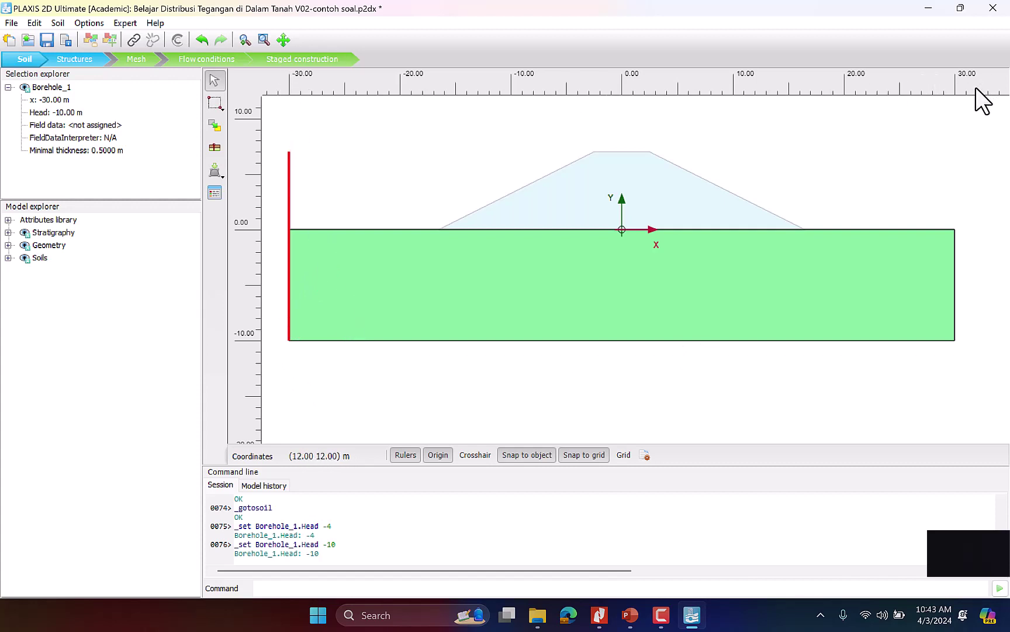
Review the model type, units and x and y contour limits in the project properties, and cancel without changes
left_click(13, 23)
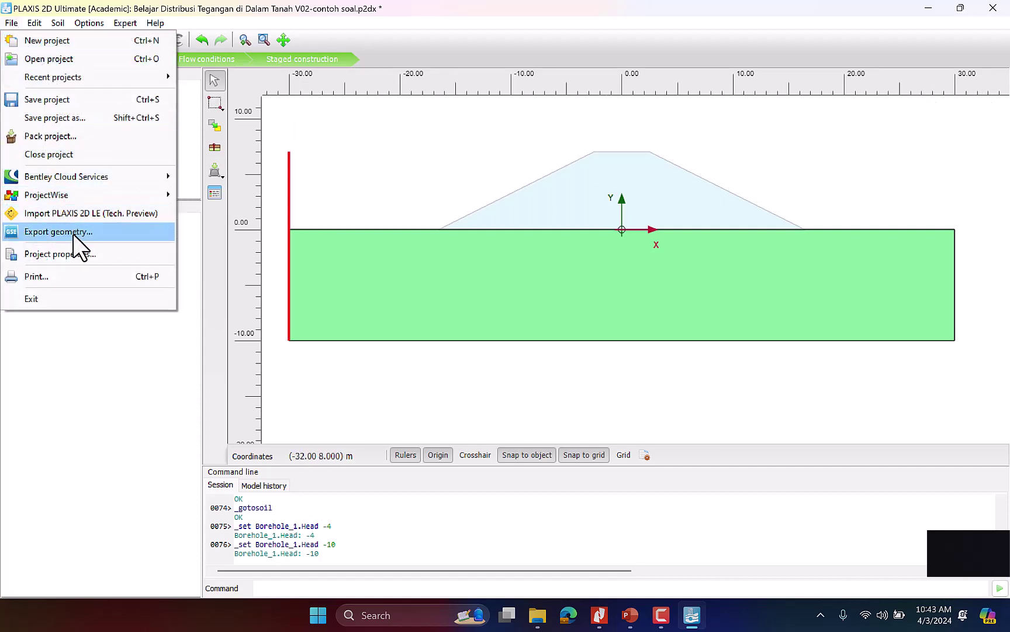
left_click(86, 254)
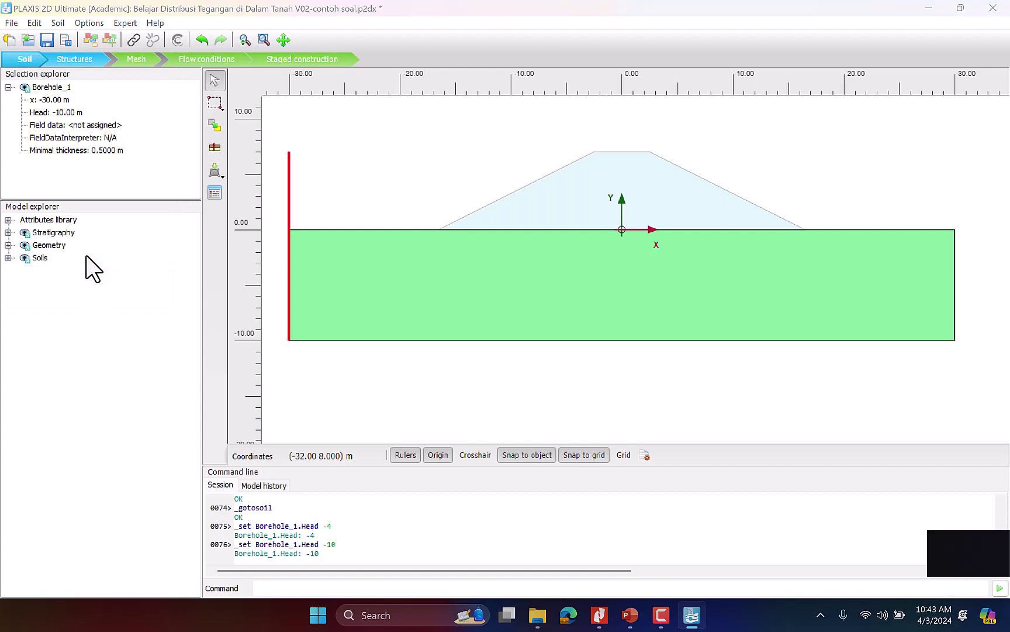
left_click(369, 161)
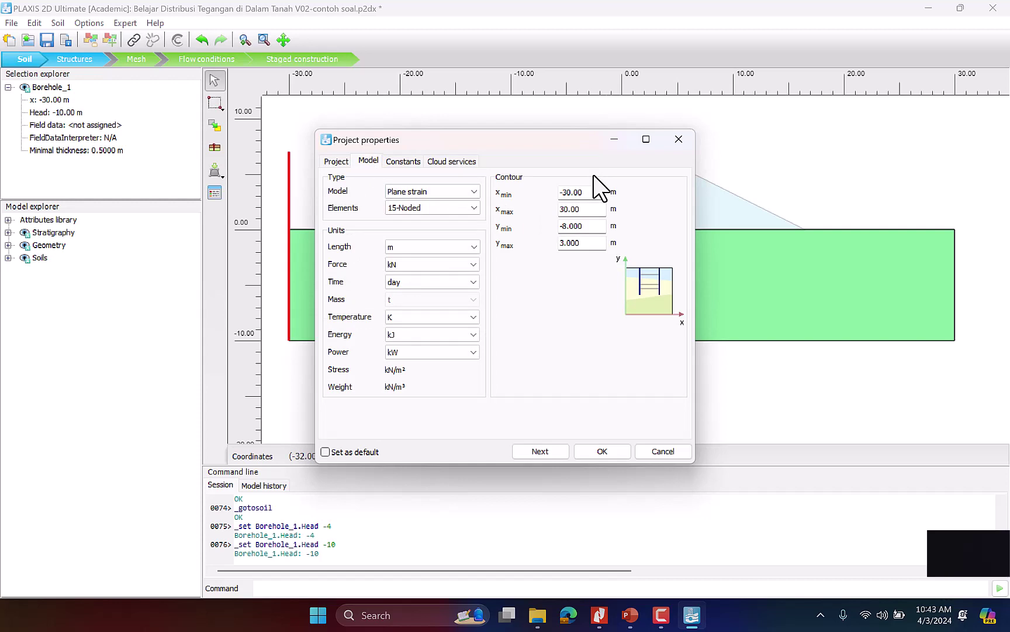
left_click(604, 193)
left_click(602, 209)
left_click(601, 226)
left_click(560, 243)
left_click_drag(607, 226, 546, 226)
left_click(653, 453)
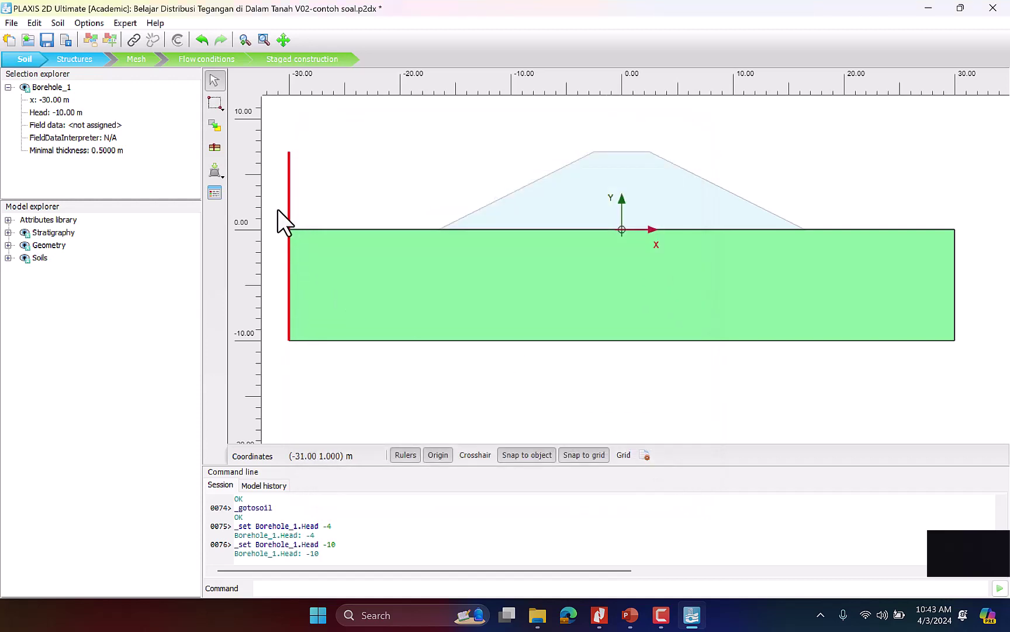
Browse the Plates, Geogrids and Embedded beams set types in the material sets, check the other available types, and close the dialog
left_click(214, 193)
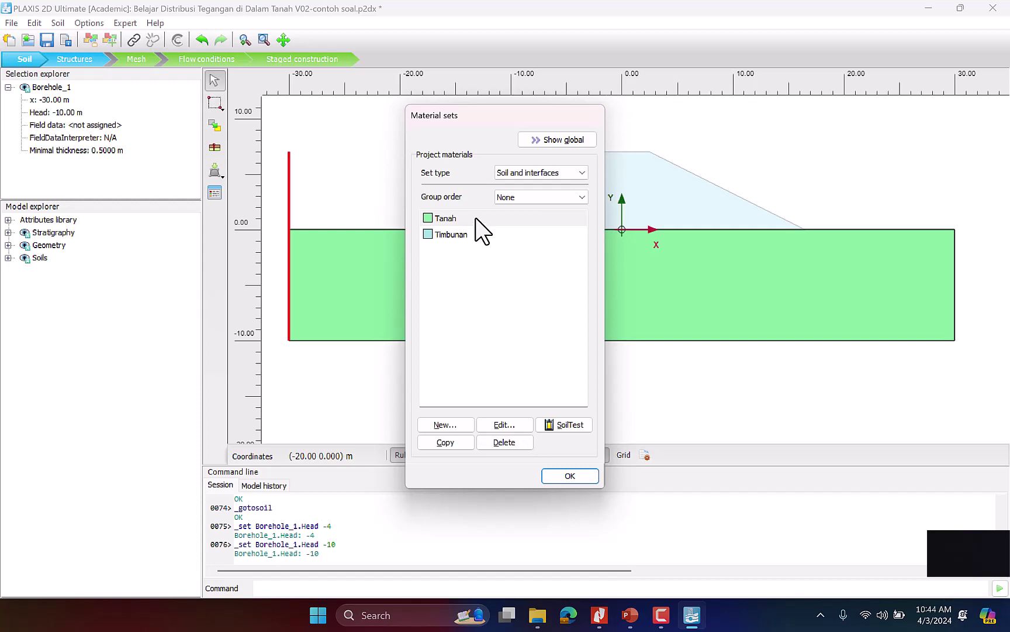
left_click(583, 174)
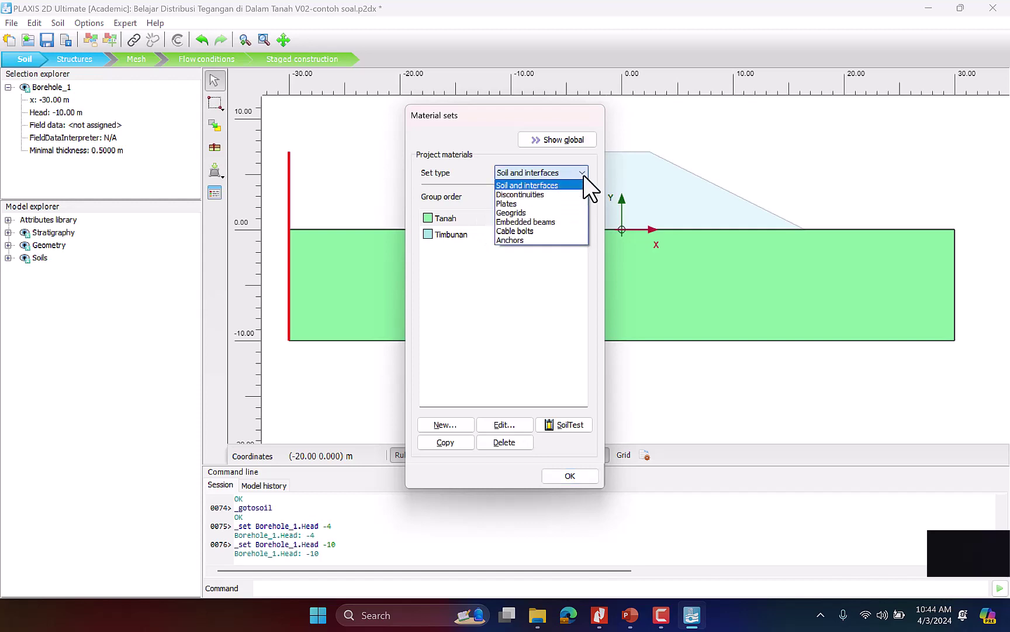
left_click(573, 202)
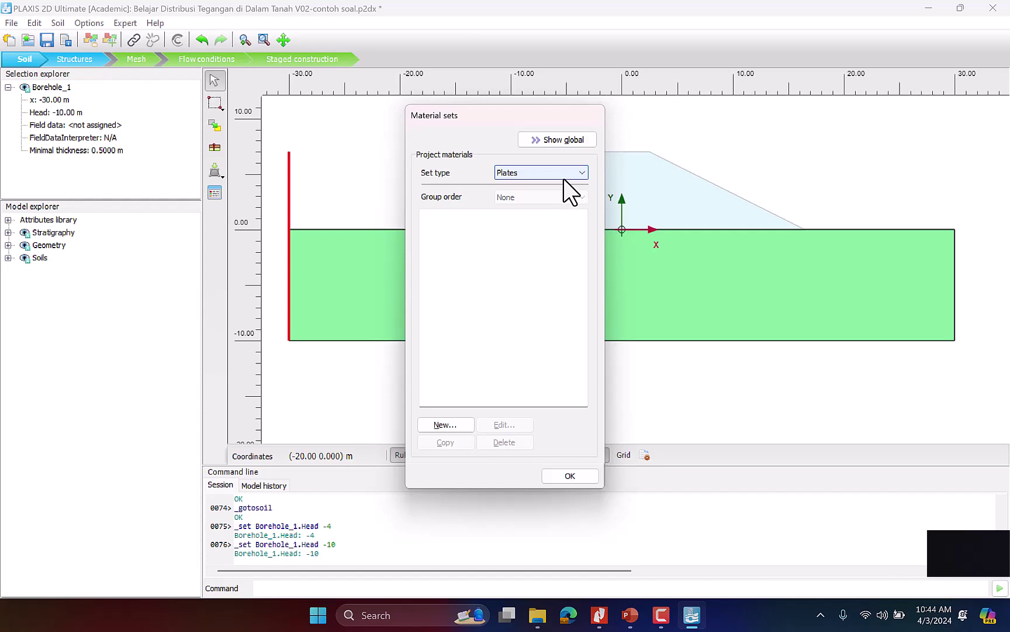
left_click(578, 175)
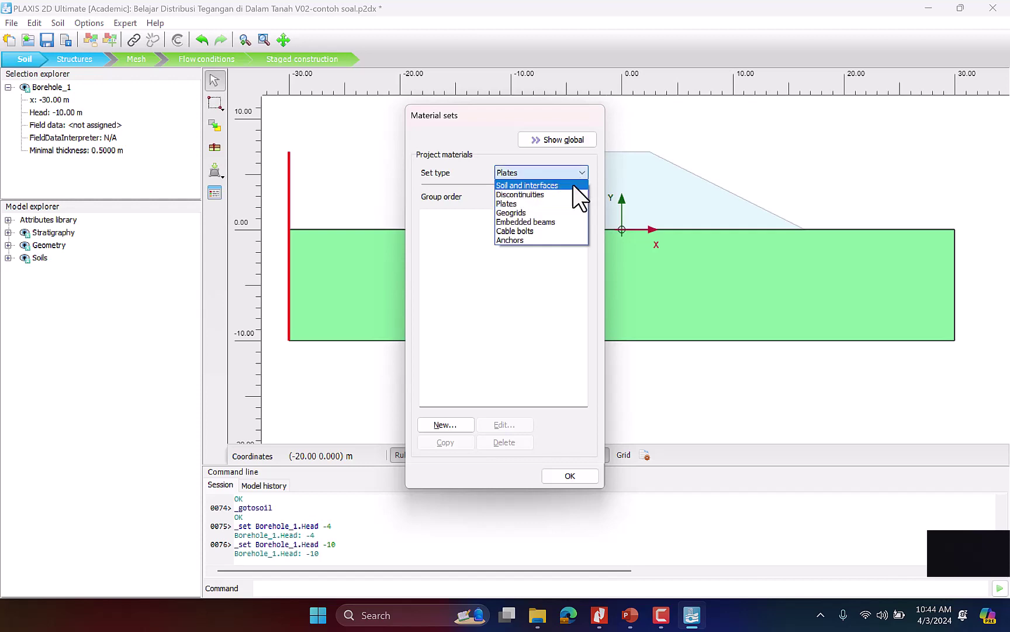
left_click(568, 213)
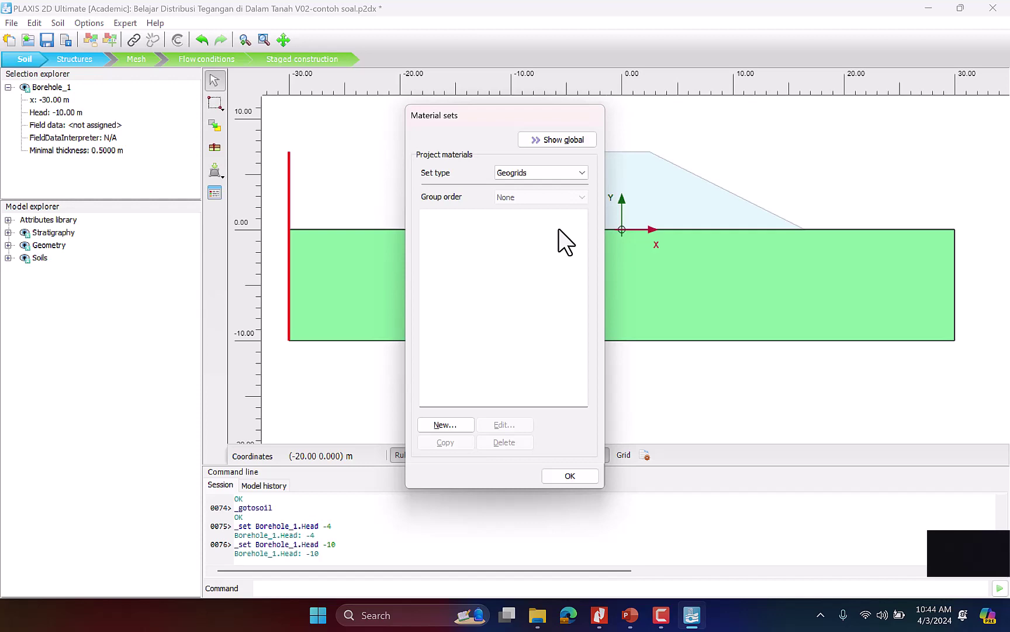
left_click(583, 174)
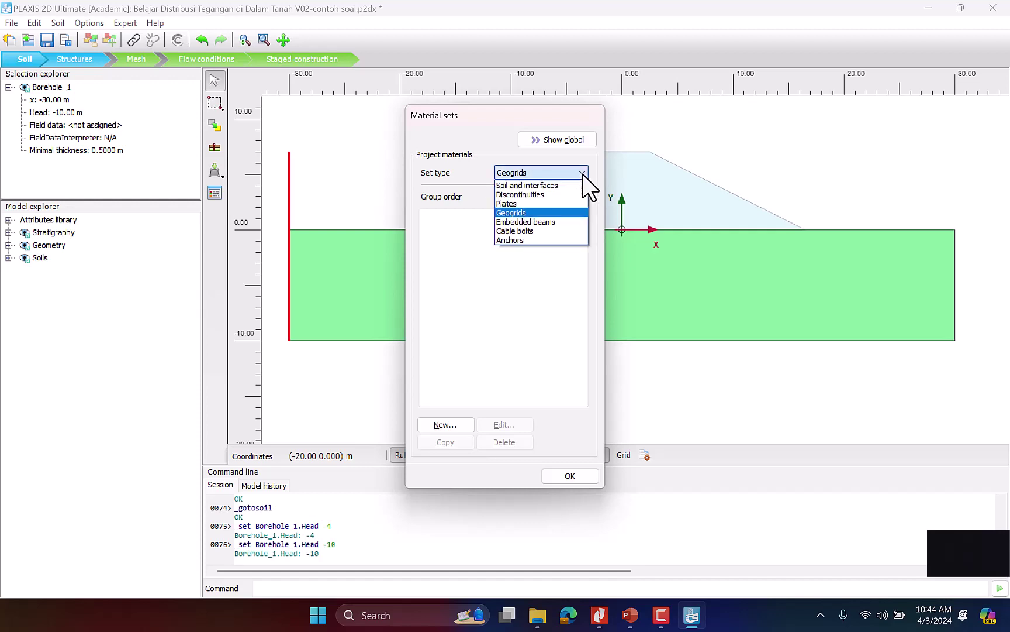
left_click(566, 222)
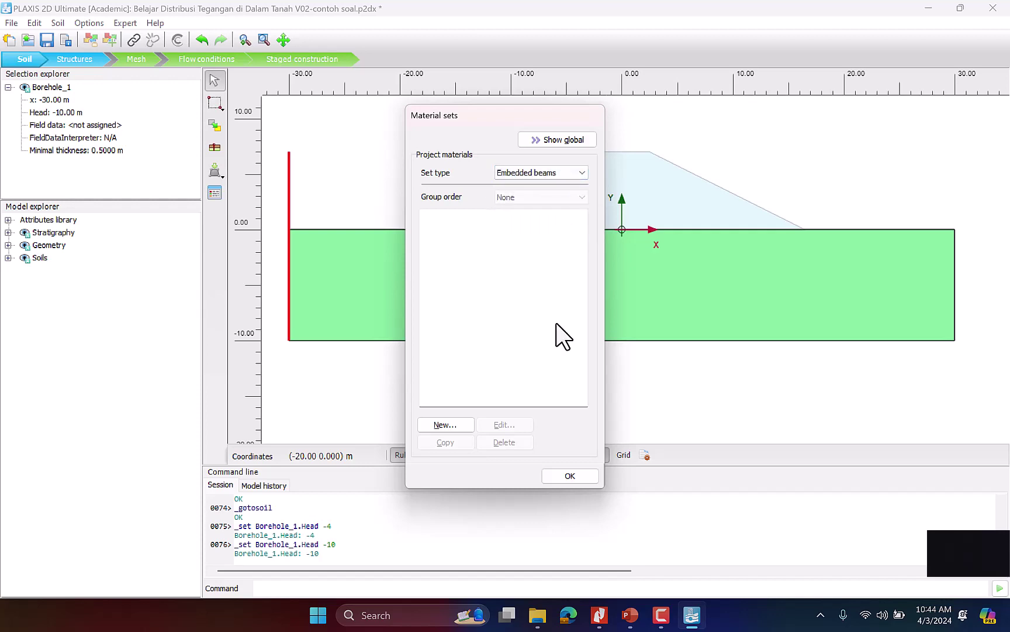
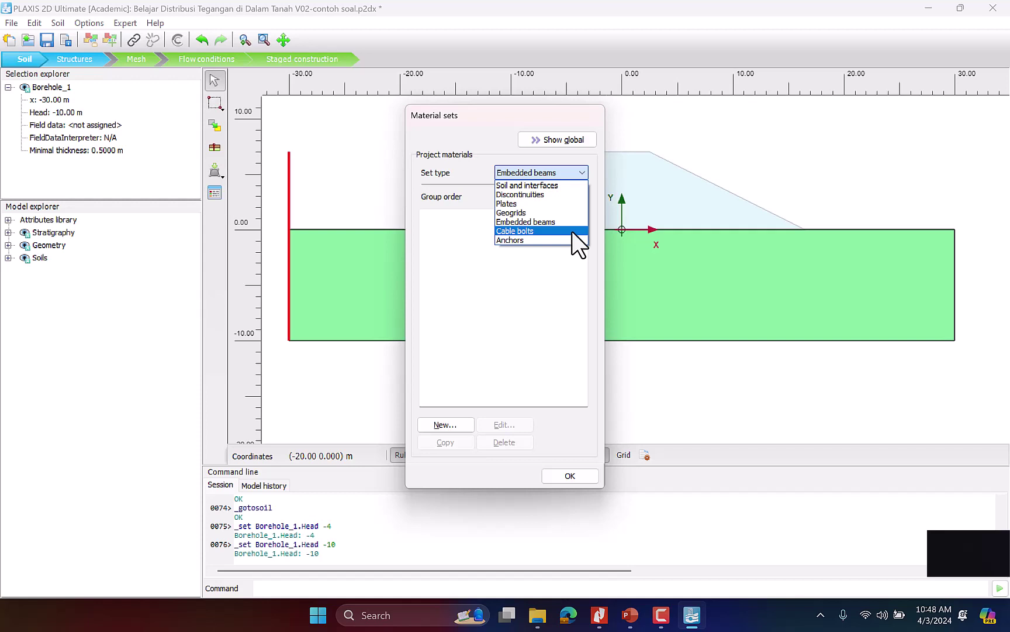
left_click(534, 291)
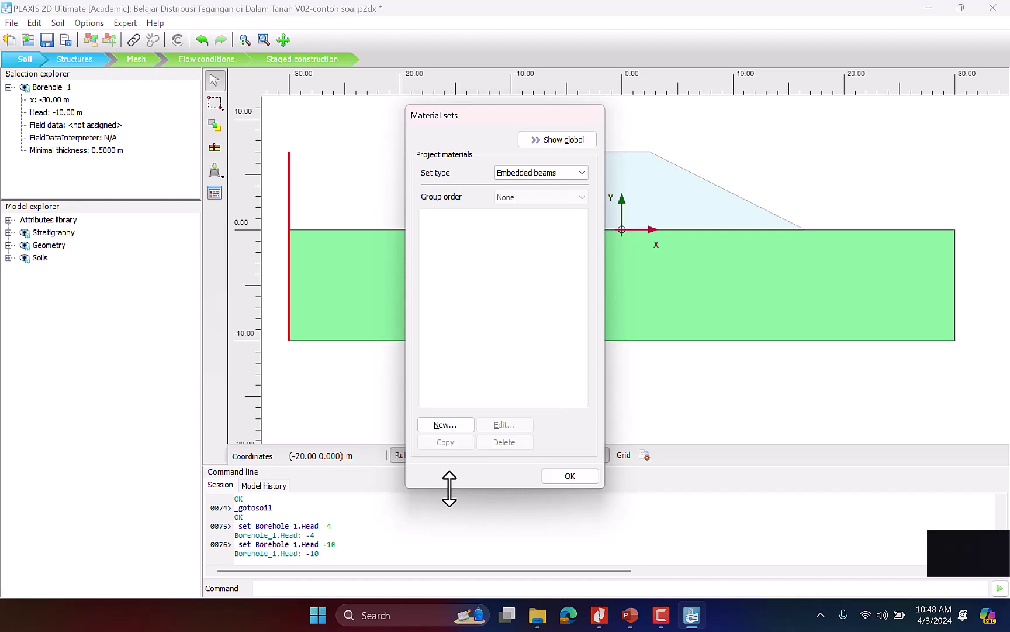
left_click(570, 475)
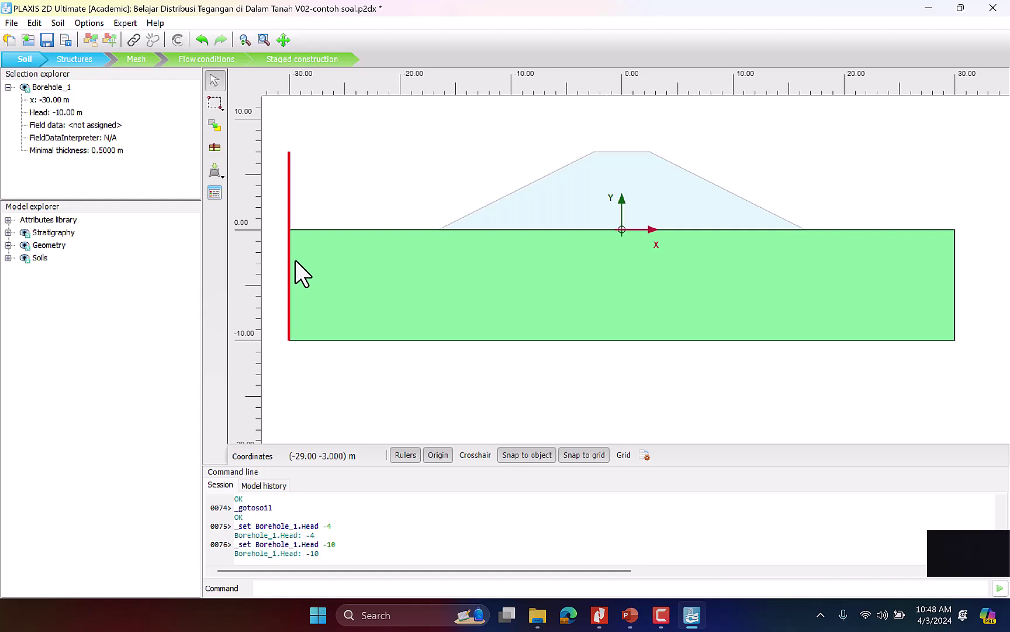
Switch to the Structures mode and review the available soil polygon and line creation tools
left_click(84, 58)
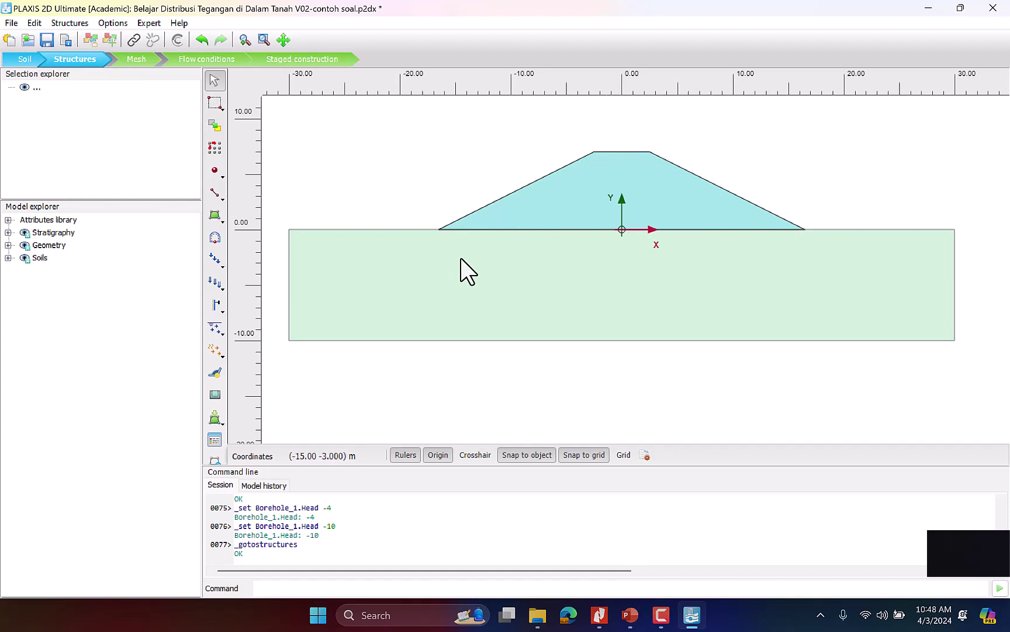
left_click(221, 222)
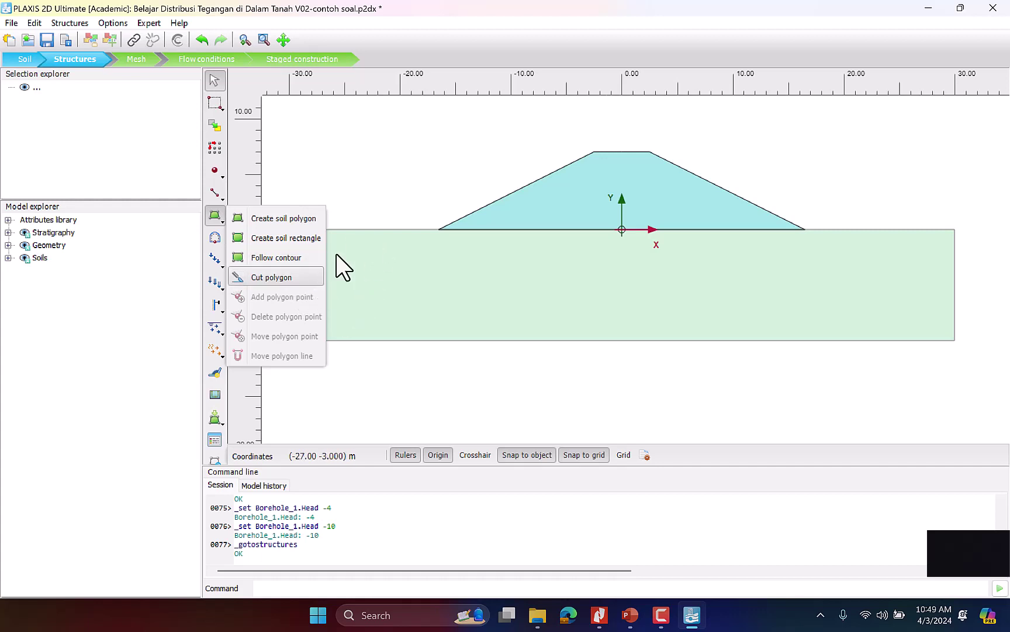
left_click(221, 197)
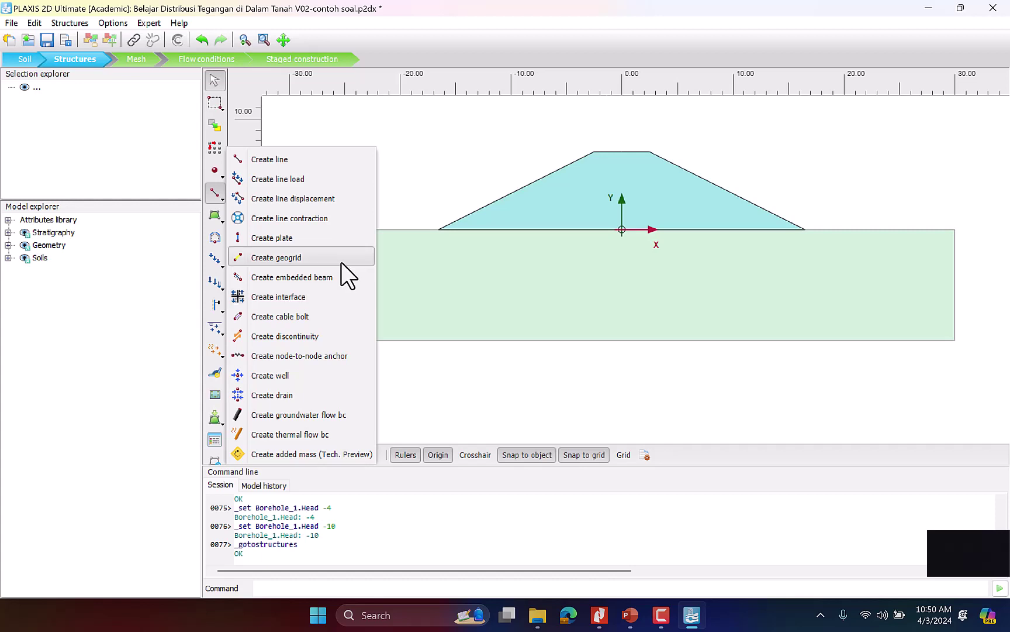
left_click(419, 179)
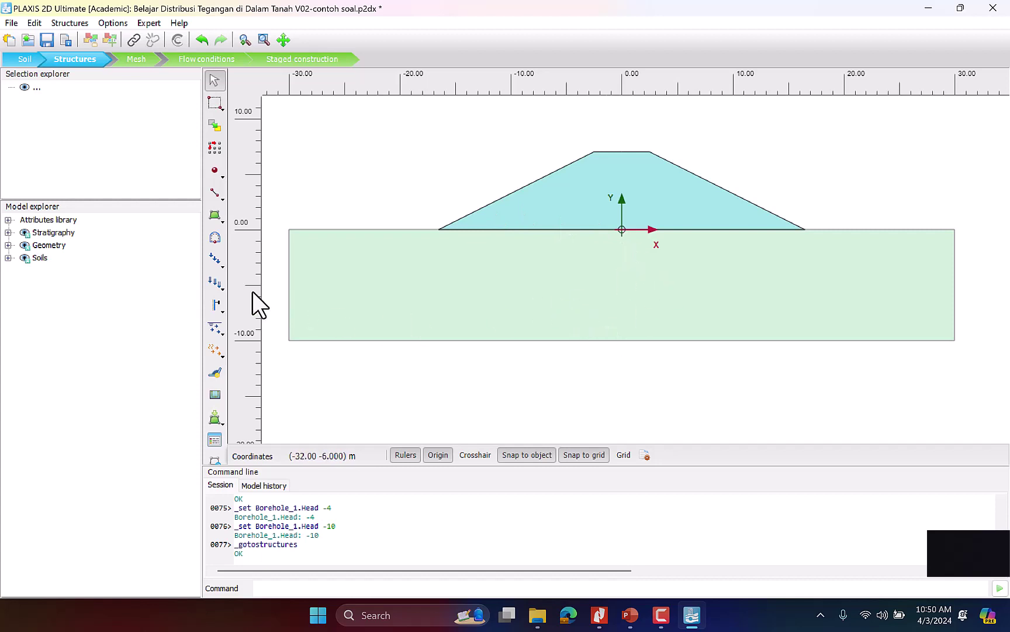
Draw a soil polygon beside the embankment through (-29 0), (-17 5), (-7 4.75) and (-16.5 0), and undo it
left_click(215, 216)
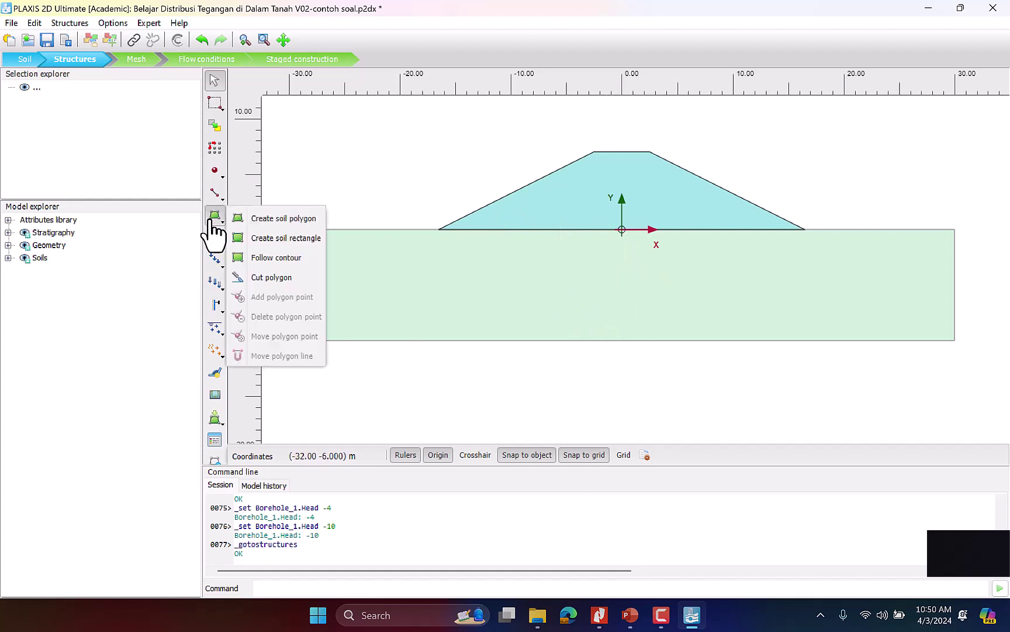
left_click(300, 222)
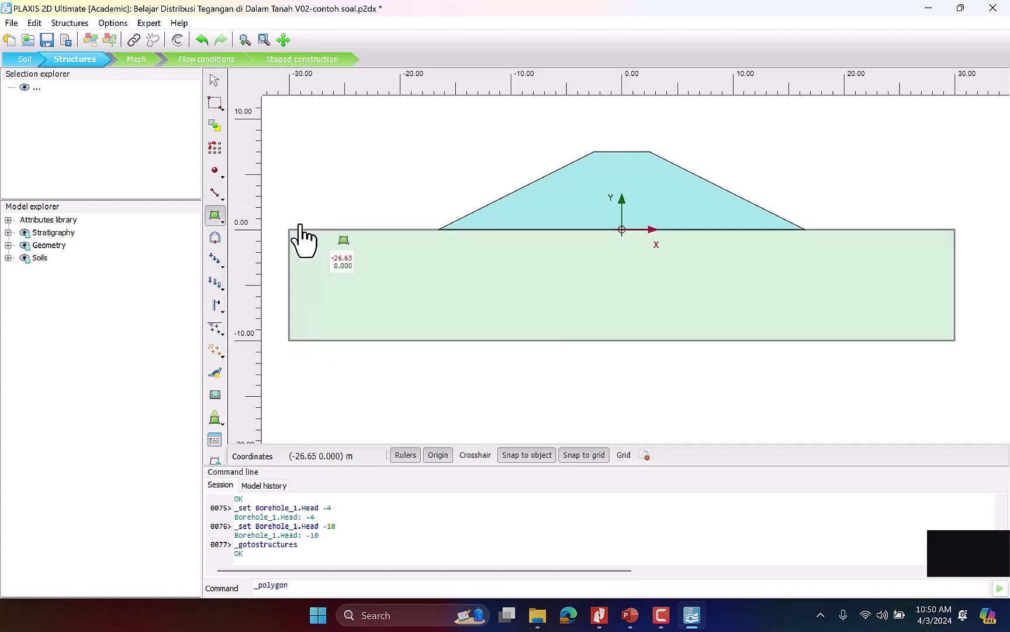
left_click(297, 229)
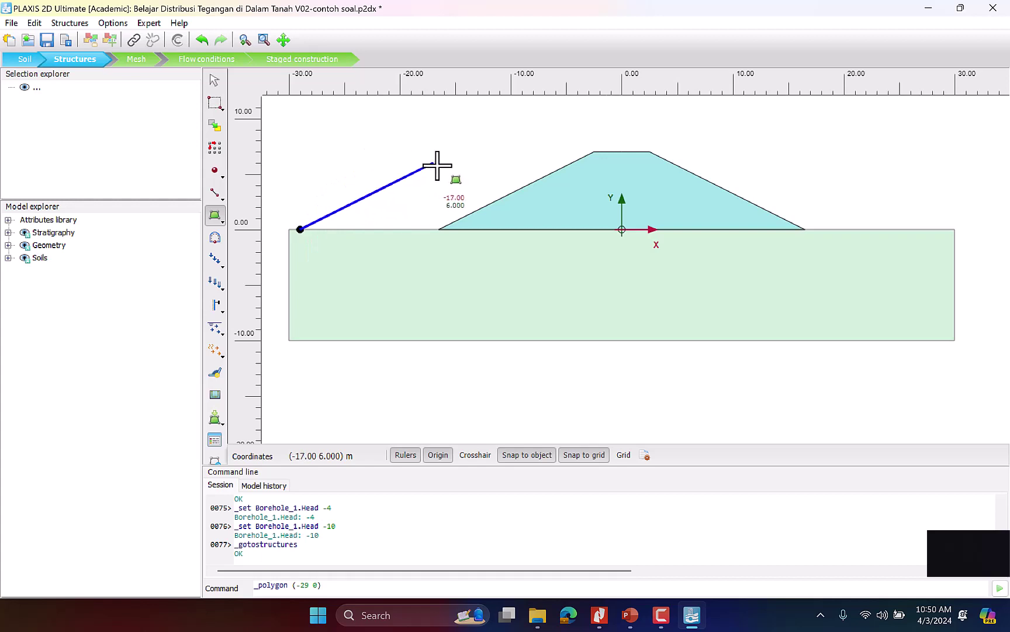
left_click(433, 174)
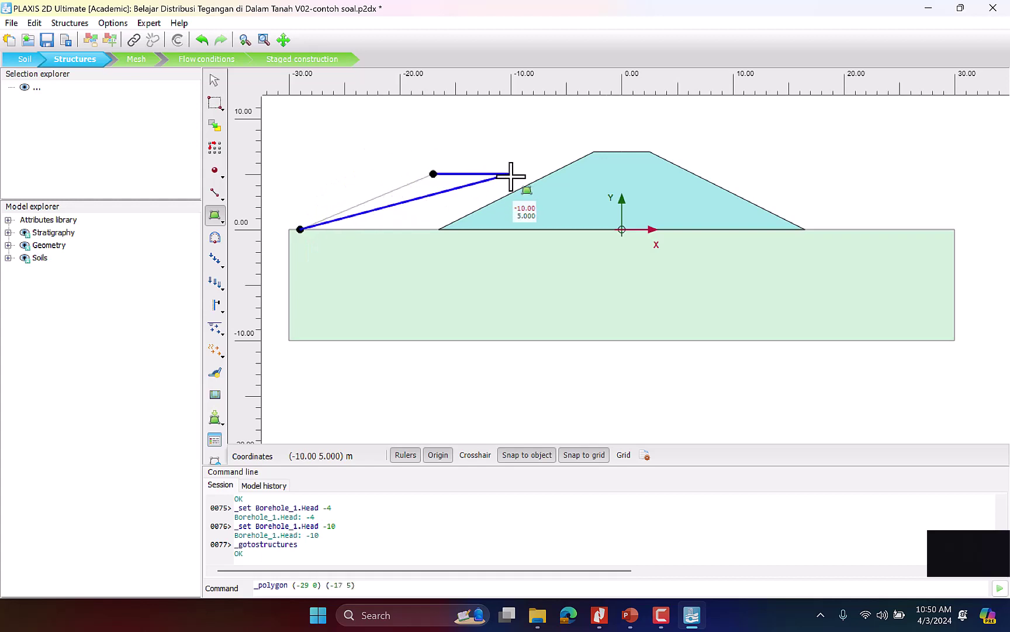
left_click(544, 179)
left_click(439, 229)
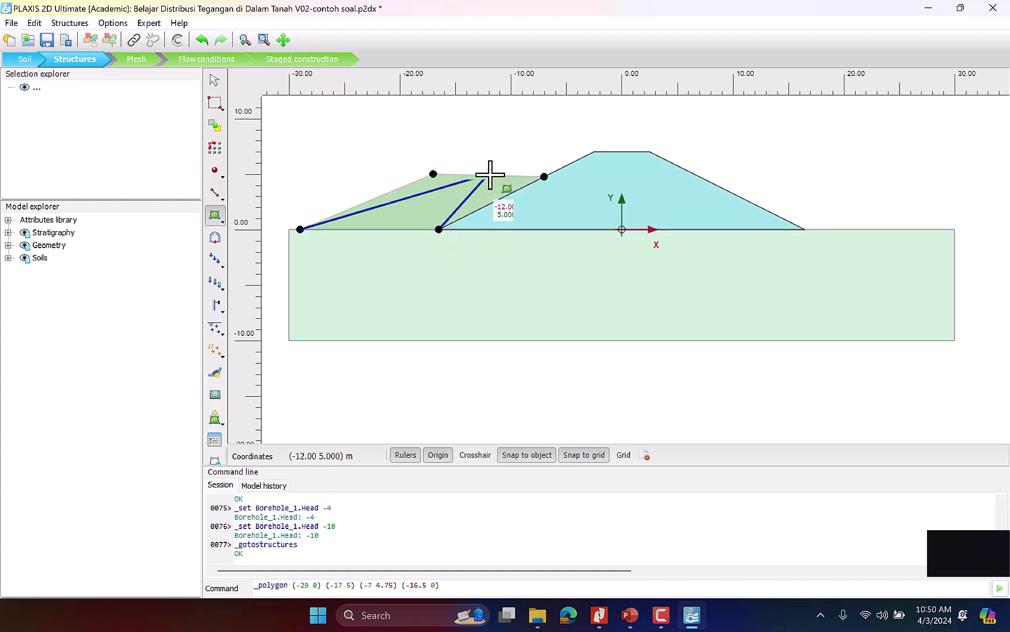
right_click(507, 153)
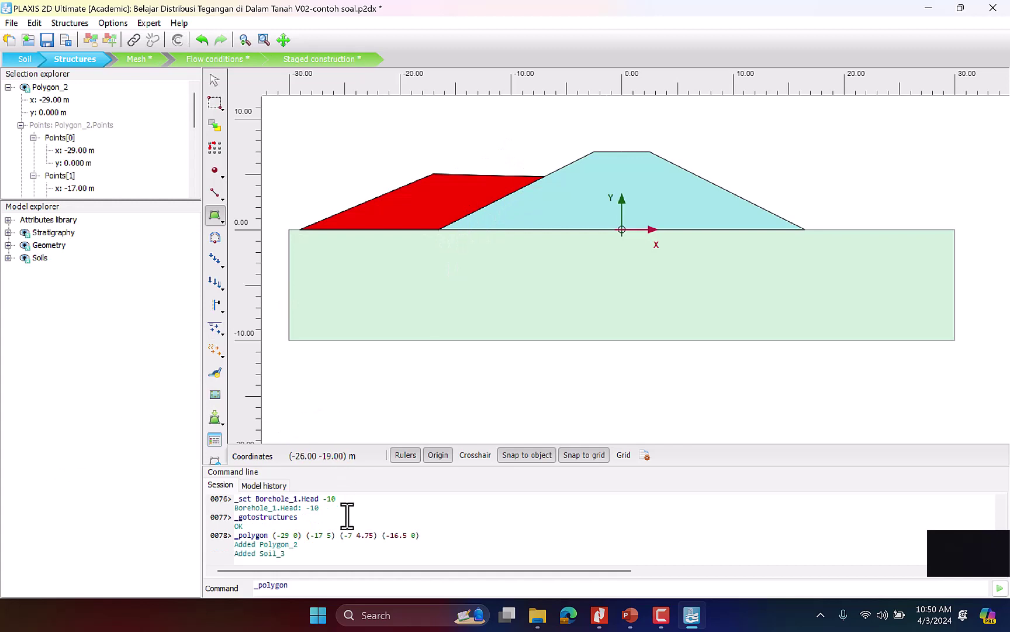
left_click(214, 82)
left_click(201, 39)
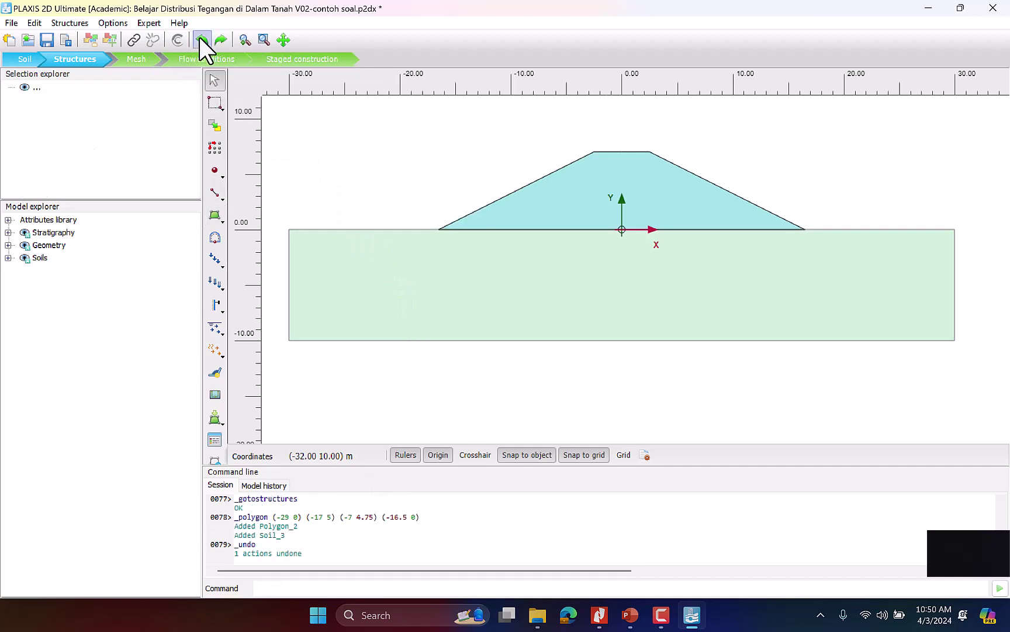
Copy the logged _polygon (-29 0) (-17 5) (-7 4.75) (-16.5 0) command, rerun it from the command line, and undo the resulting polygon
left_click_drag(235, 518, 431, 520)
key("ctrl+c")
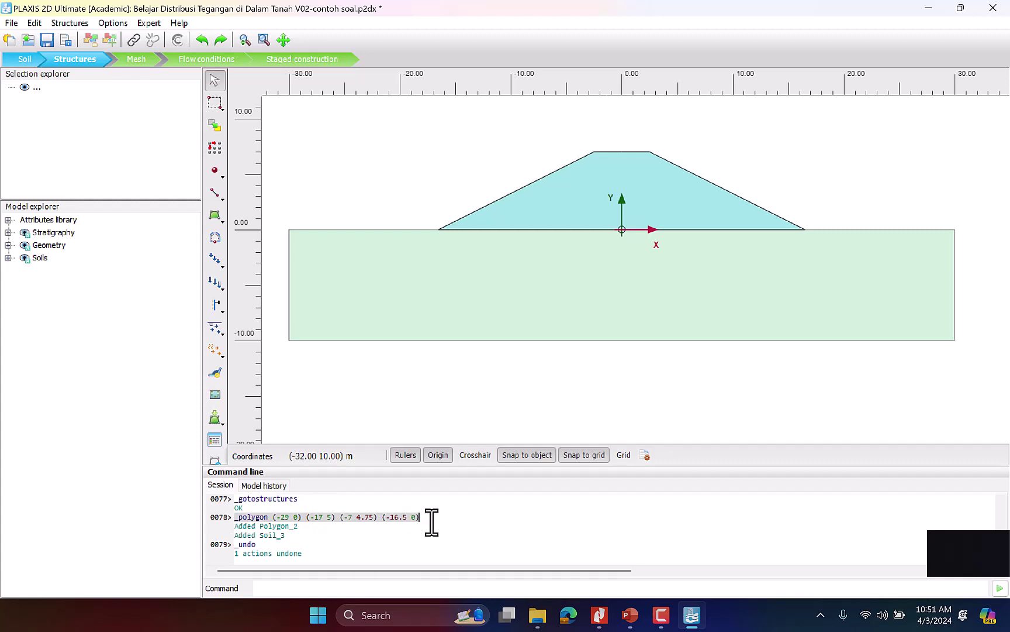
left_click(334, 589)
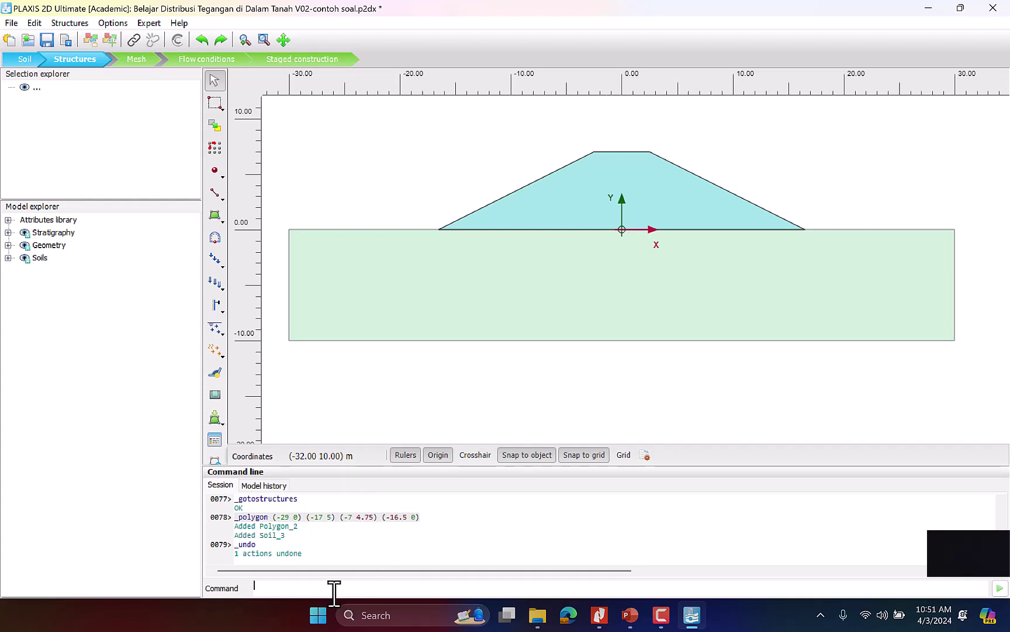
key("ctrl+v")
key("Return")
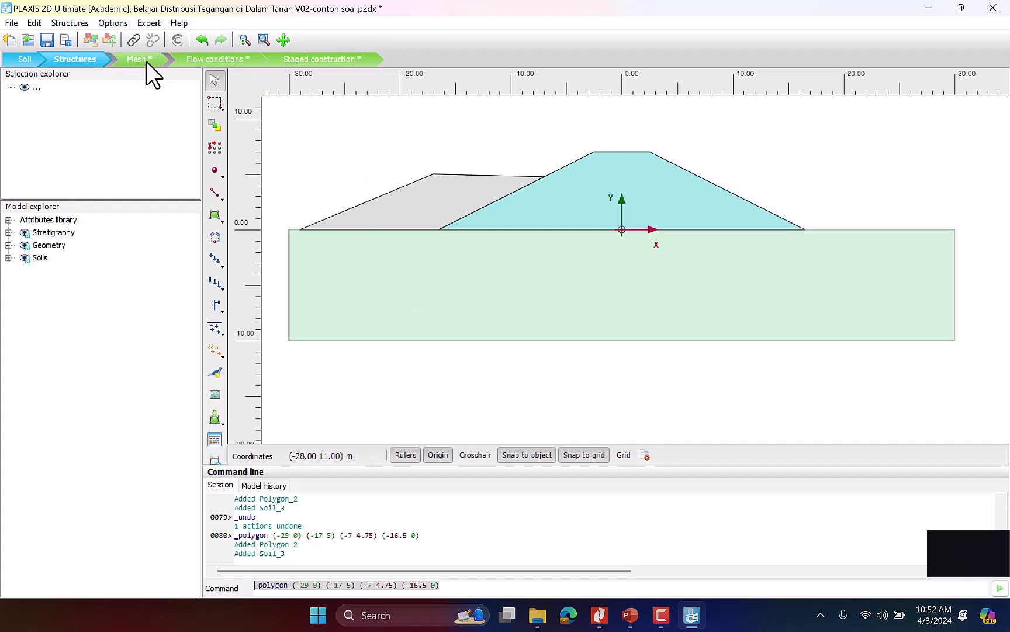
left_click(199, 42)
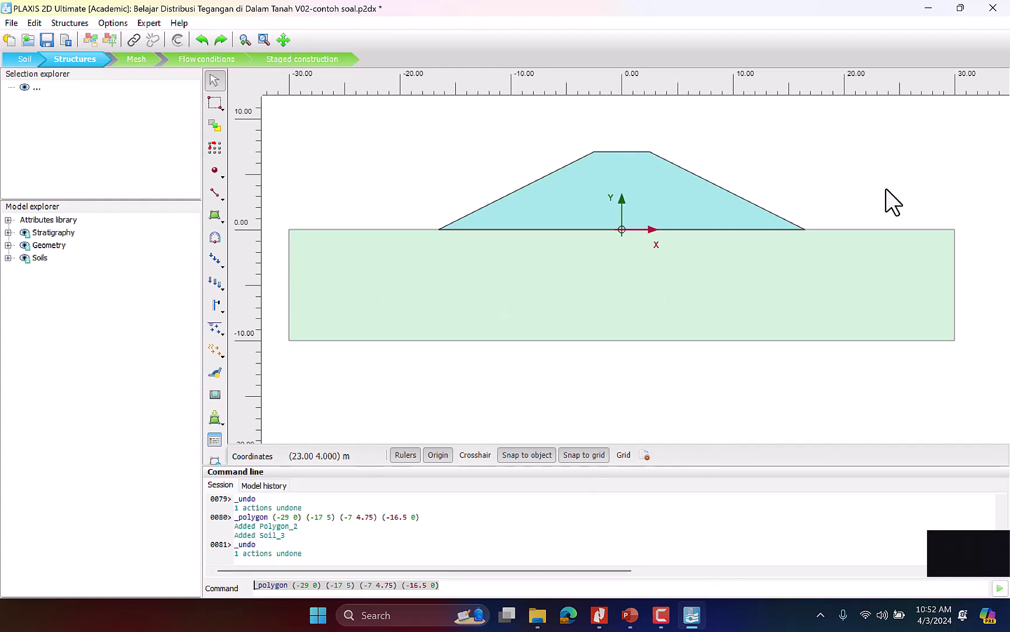
Try to delete the Soil_2 feature from the embankment polygon
left_click(629, 179)
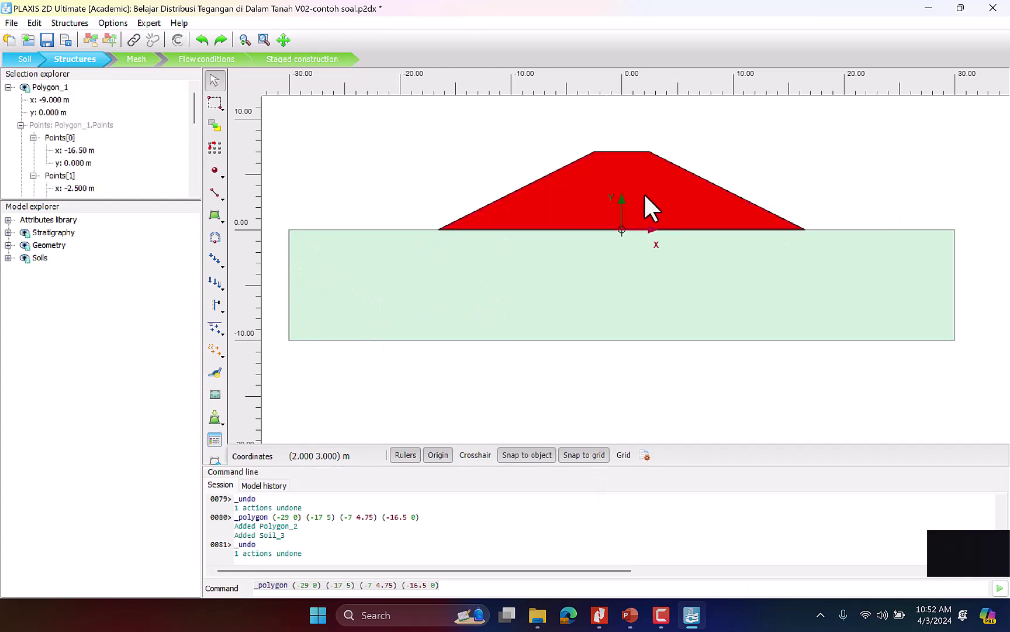
right_click(645, 195)
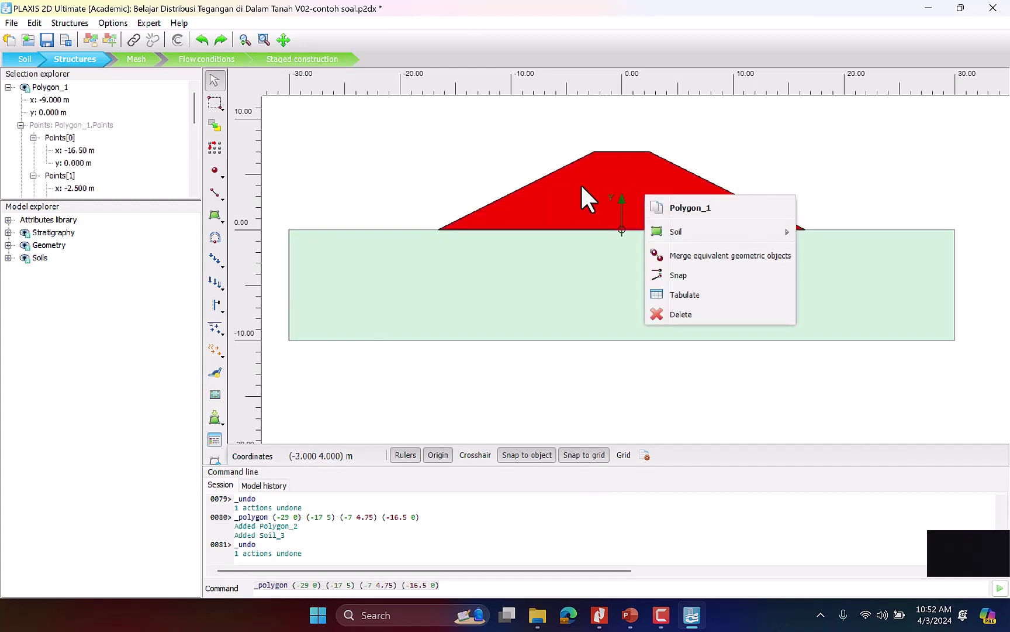
mouse_move(760, 234)
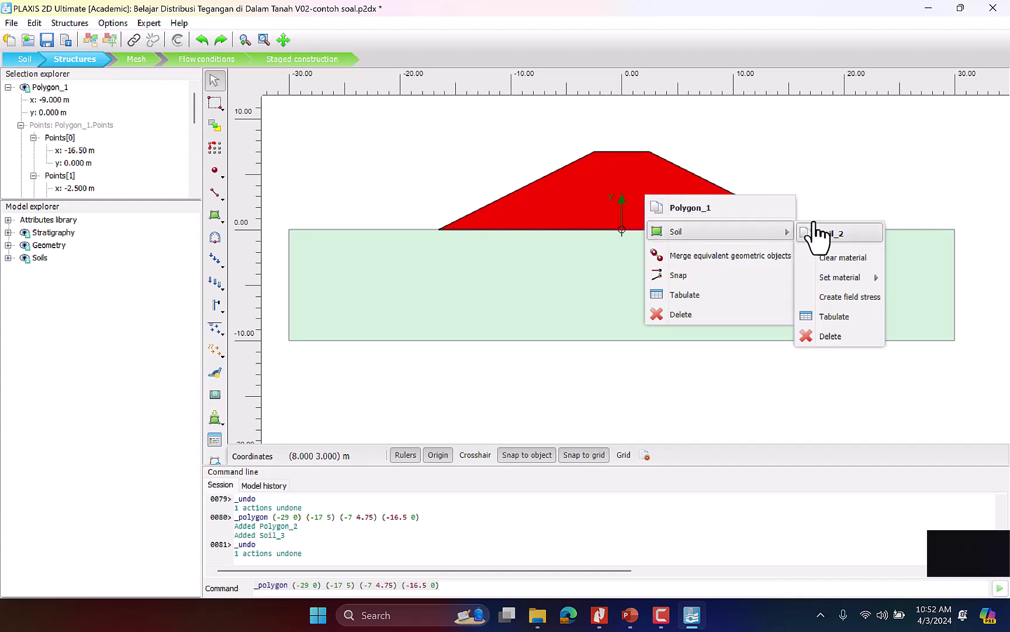
mouse_move(870, 278)
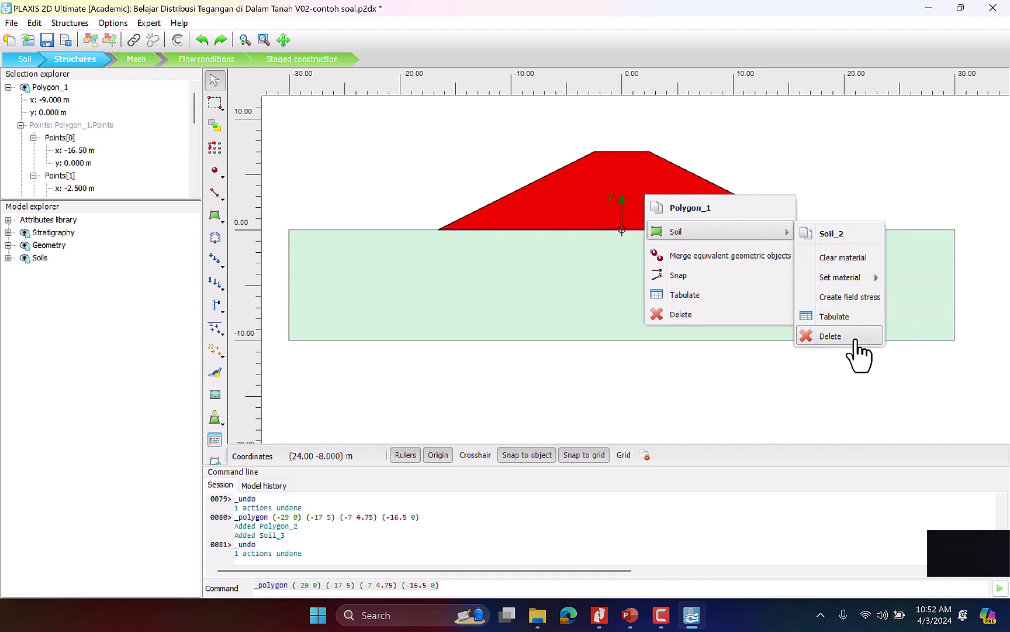
left_click(830, 337)
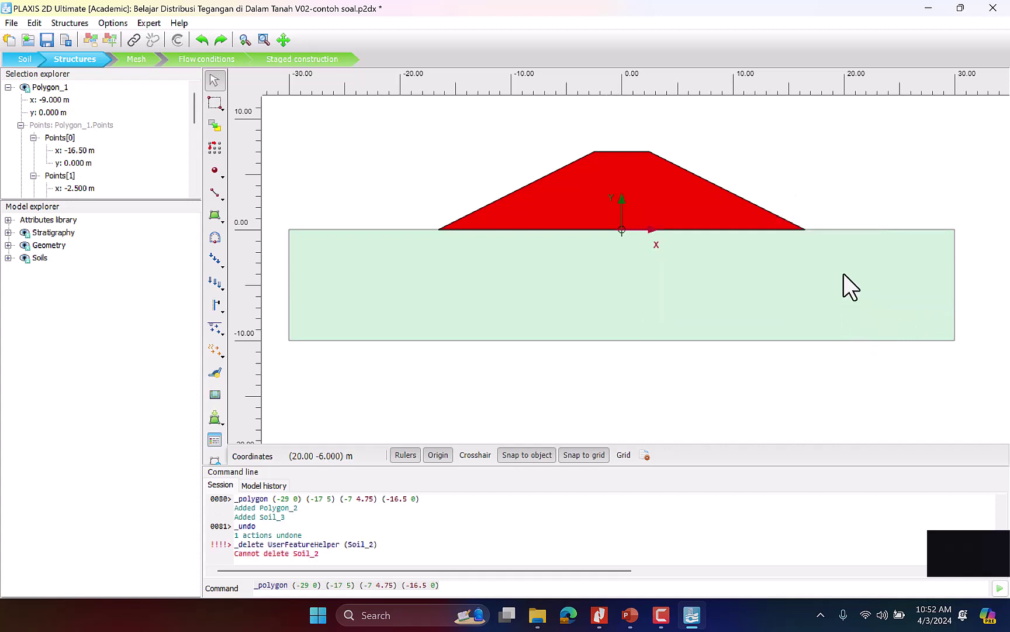
Check the materials available for the embankment's soil, keep Timbunan, and deselect the polygon
left_click(648, 188)
scroll(107, 149, "down", 5)
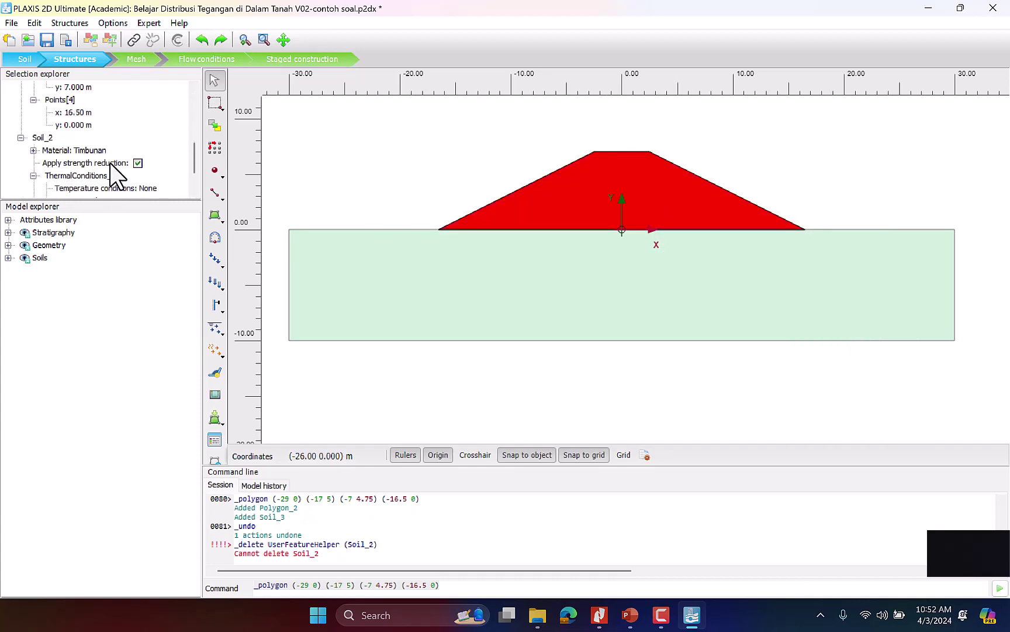
left_click(129, 150)
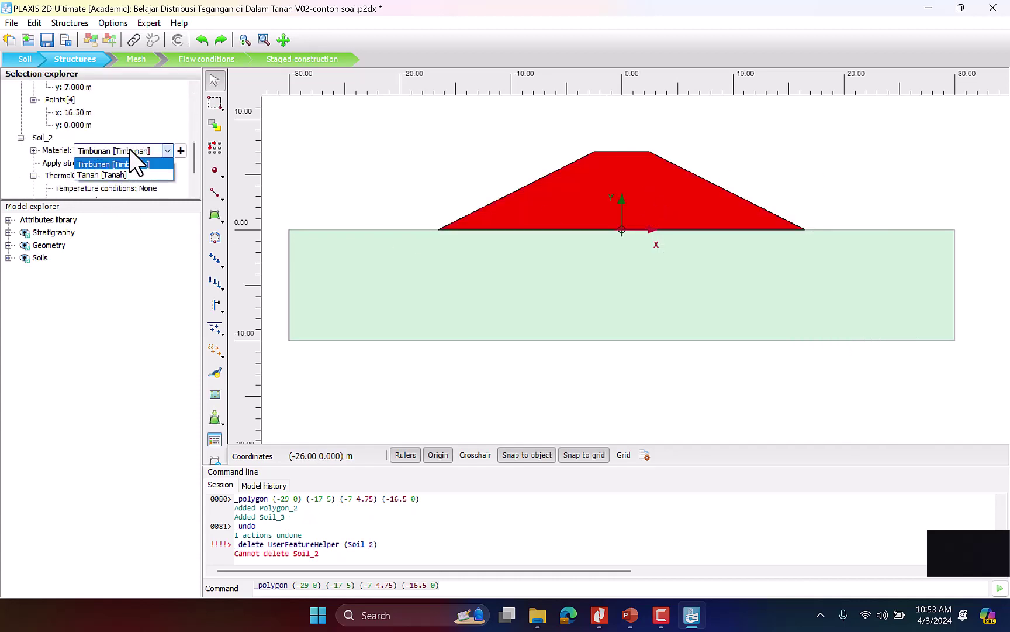
left_click(131, 148)
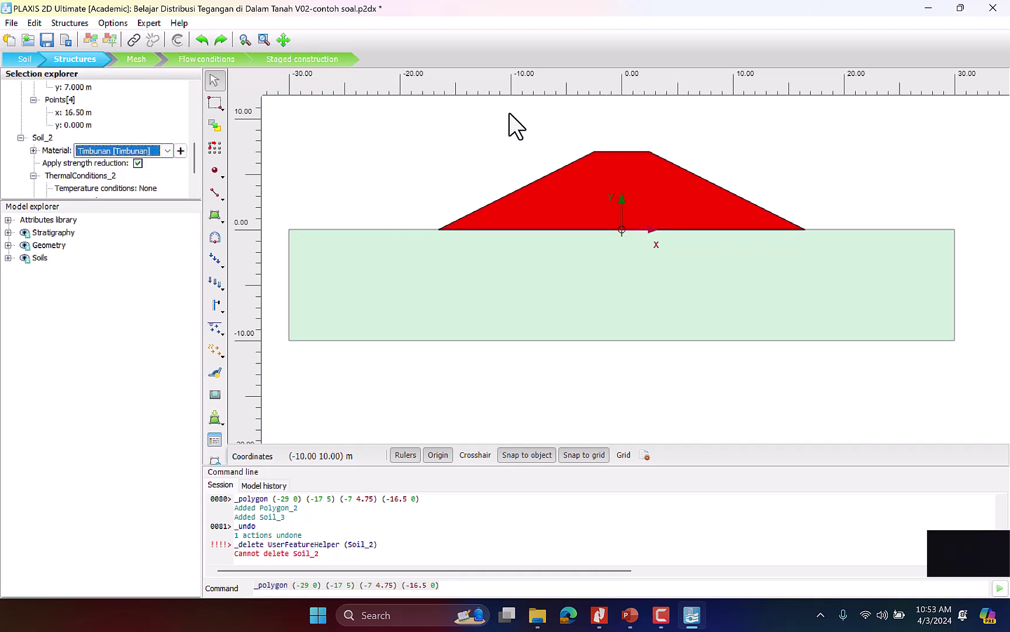
left_click(550, 130)
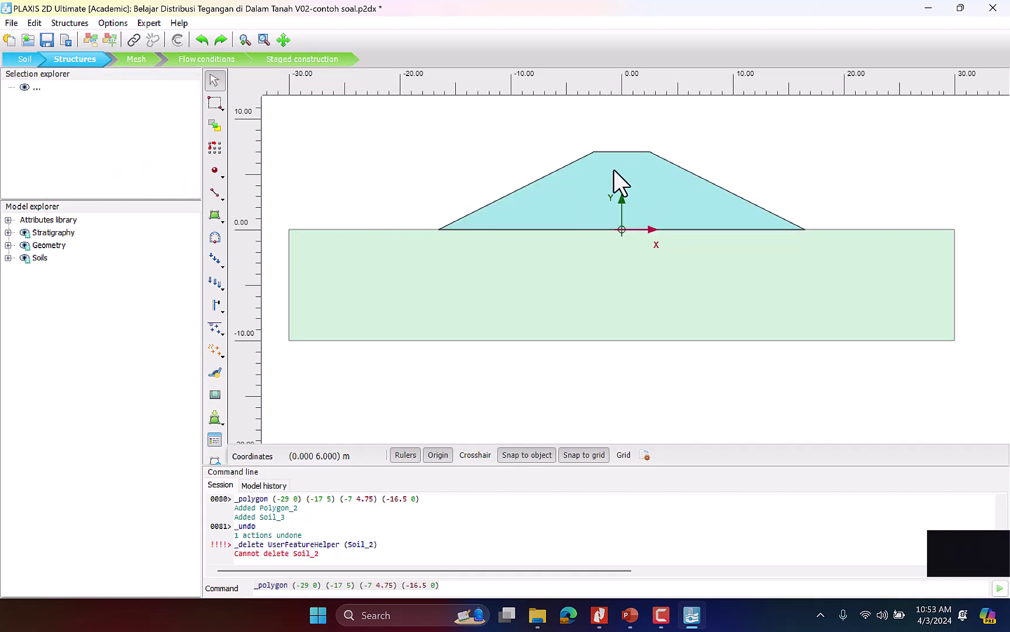
Inspect the embankment polygon's point coordinates and its soil's material, strength reduction, thermal and water conditions
left_click(669, 185)
scroll(94, 147, "down", 3)
scroll(96, 158, "down", 2)
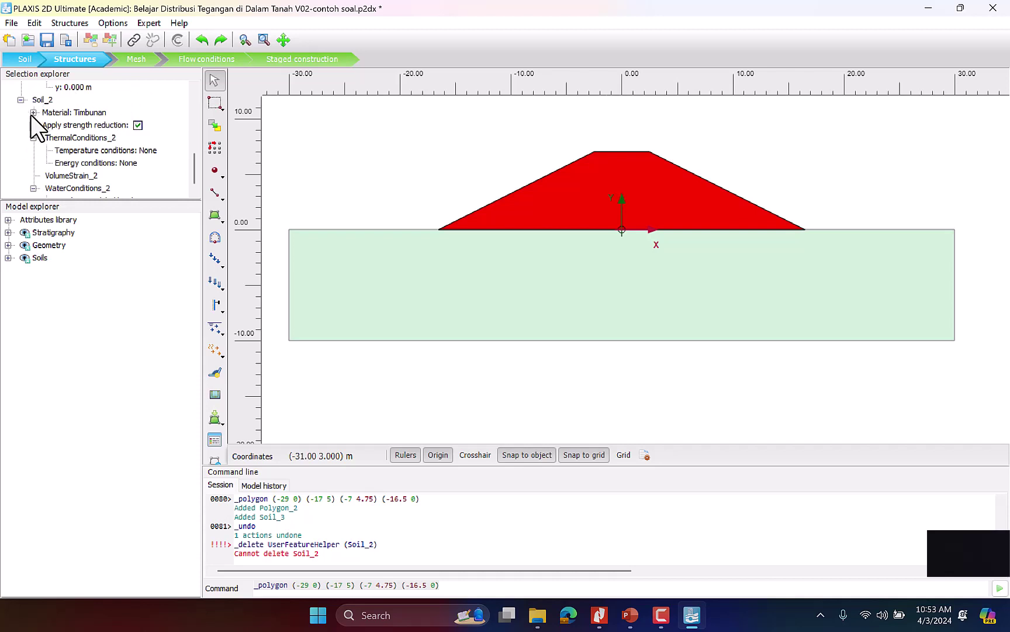
left_click(477, 303)
left_click(518, 220)
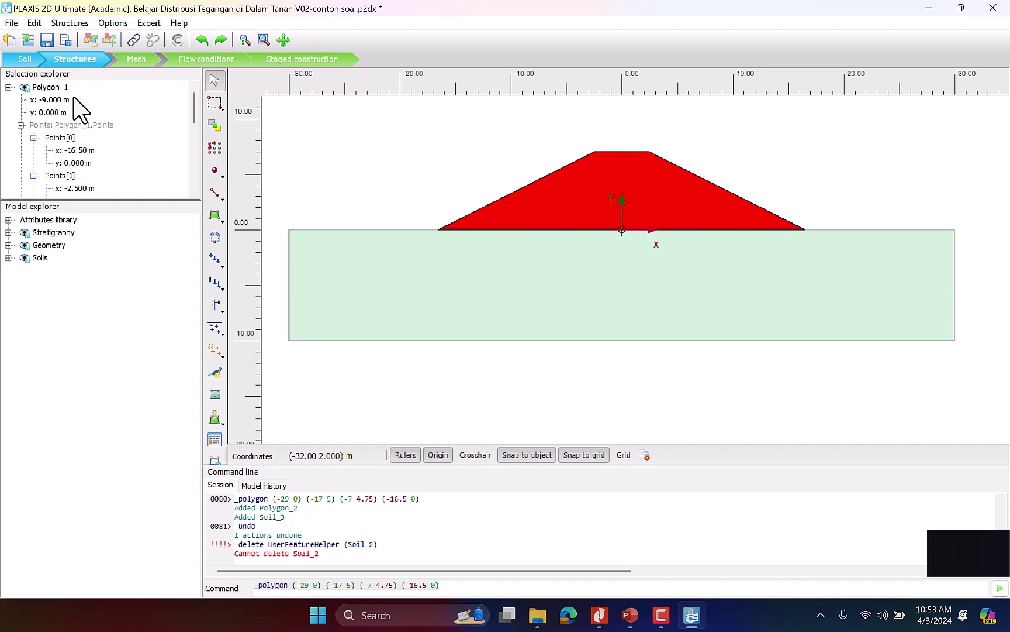
left_click(8, 88)
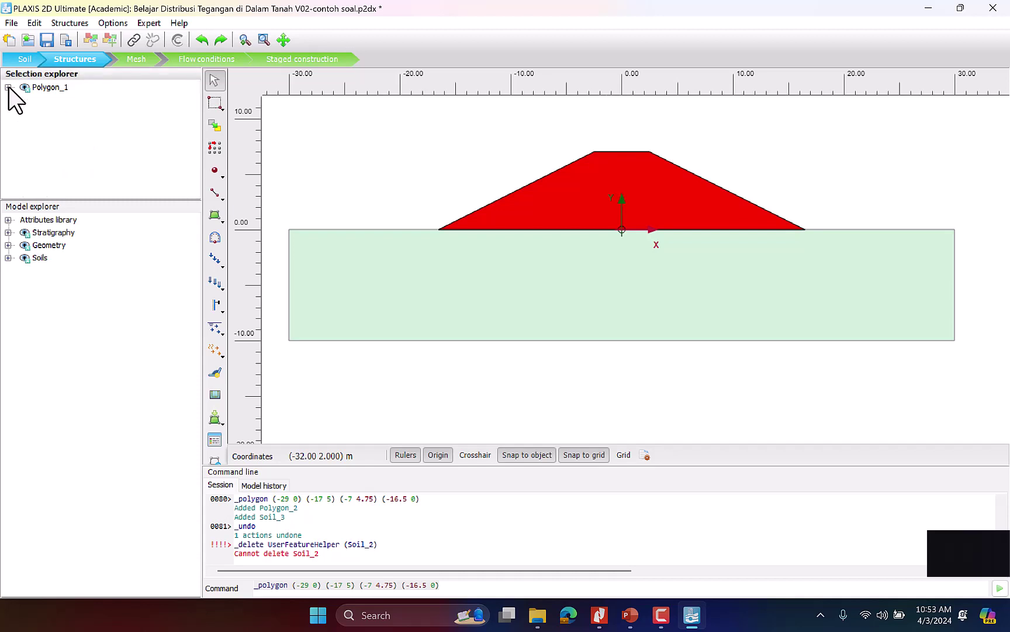
left_click(8, 88)
scroll(55, 132, "down", 5)
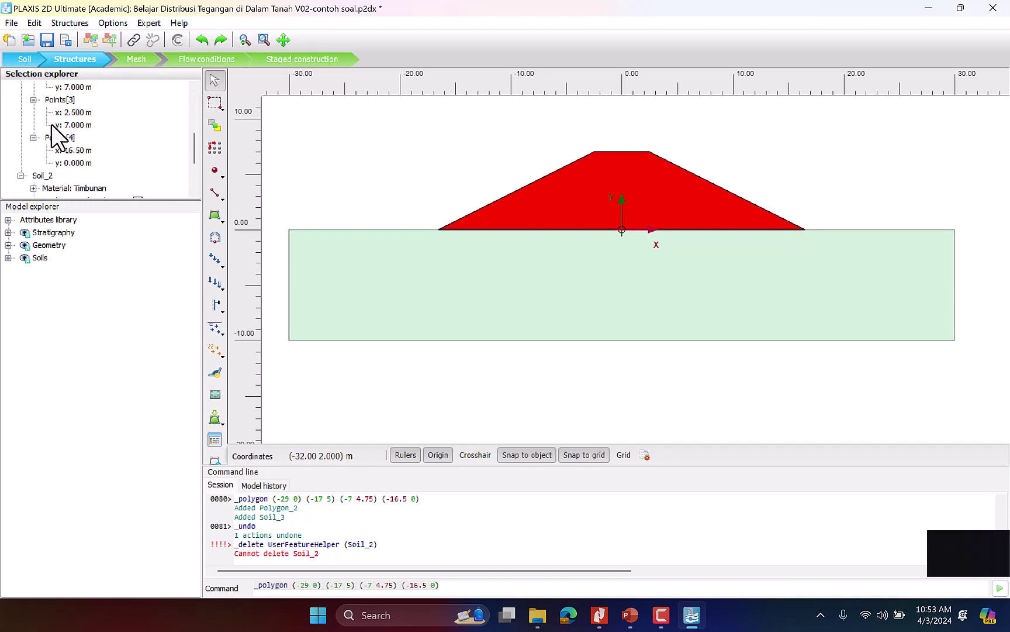
scroll(54, 127, "down", 1)
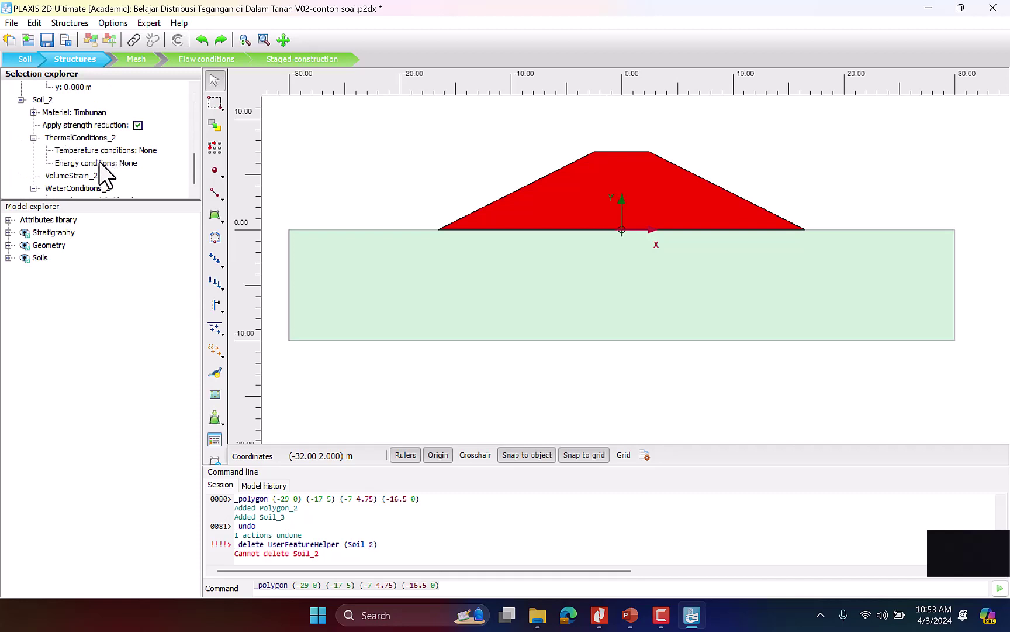
scroll(106, 174, "down", 1)
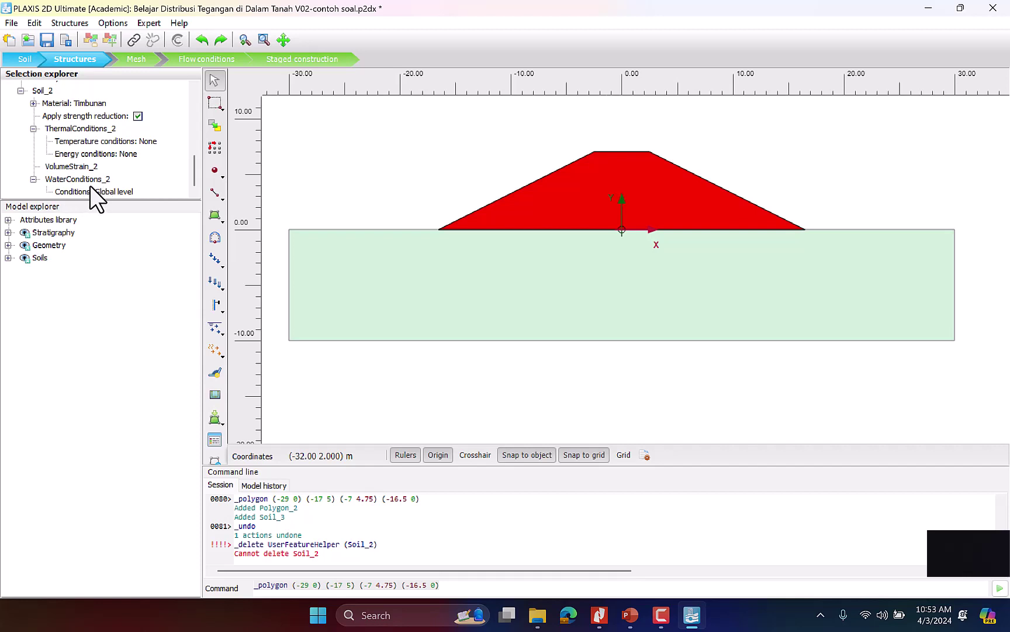
scroll(108, 141, "up", 2)
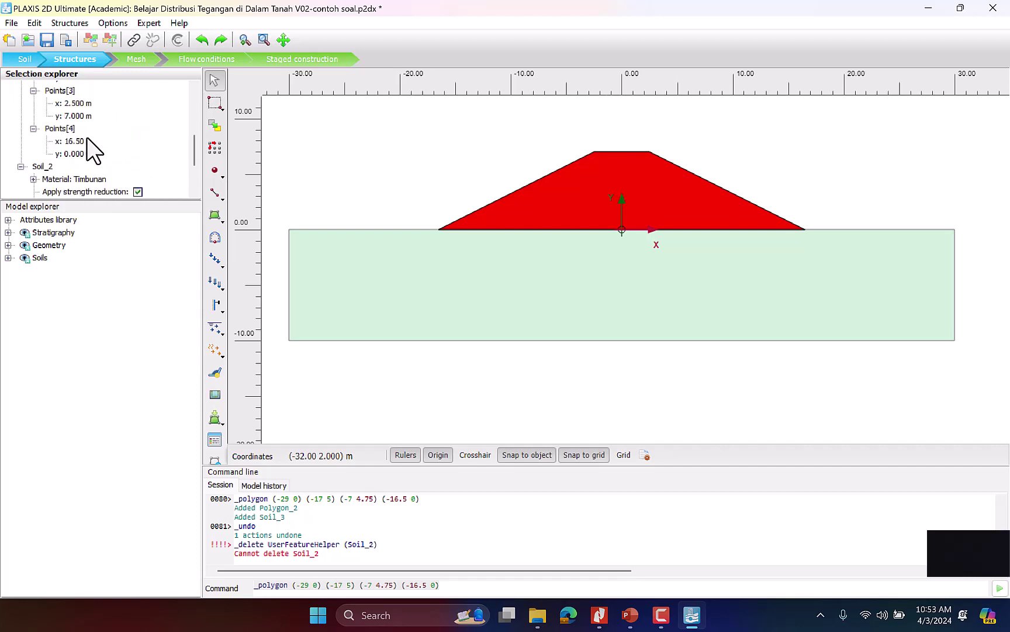
Change the embankment soil's material to Tanah and deselect the polygon
scroll(107, 148, "down", 1)
scroll(591, 135, "down", 1)
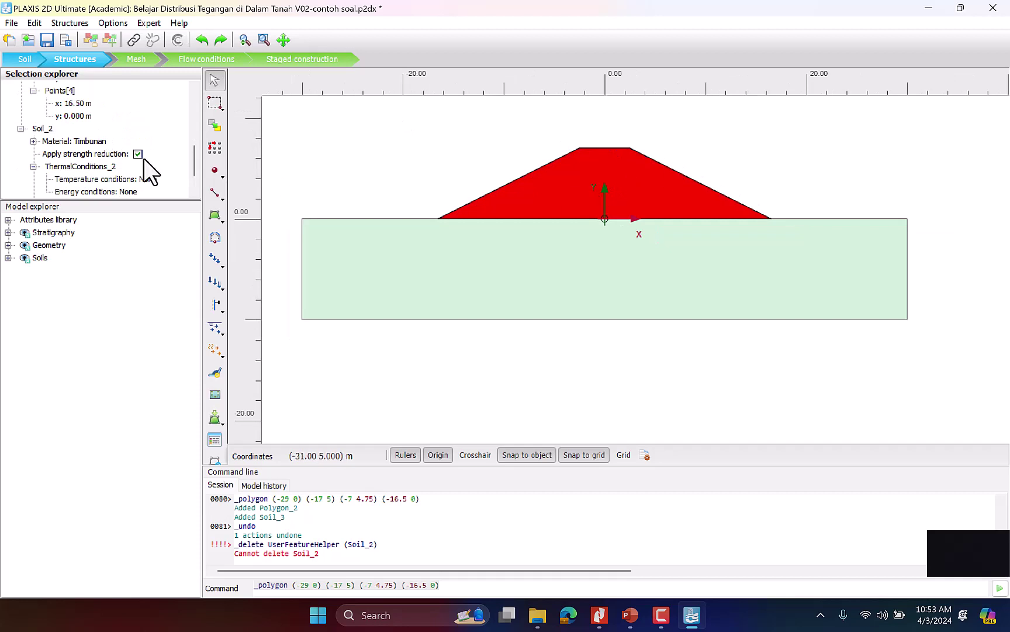
left_click(121, 142)
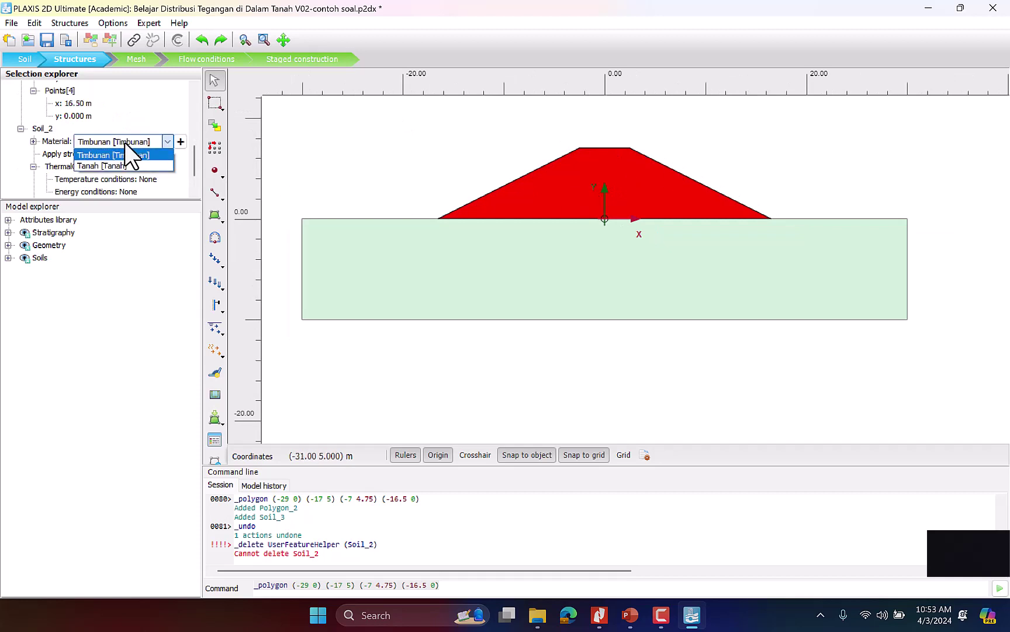
left_click(127, 167)
left_click(430, 122)
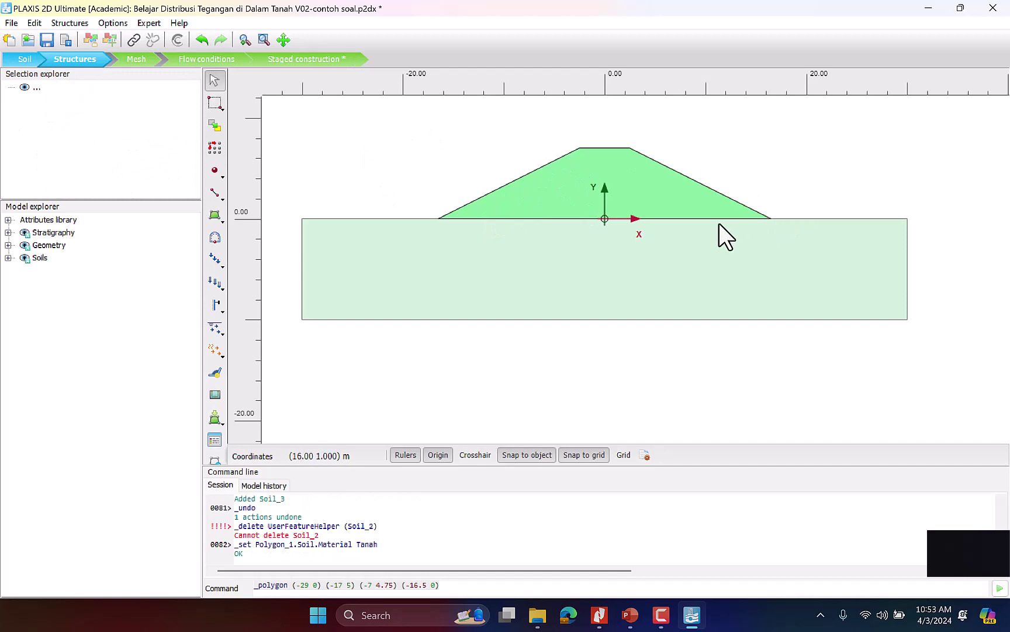
Set the embankment polygon's soil material to Timbunan
left_click(545, 199)
right_click(553, 189)
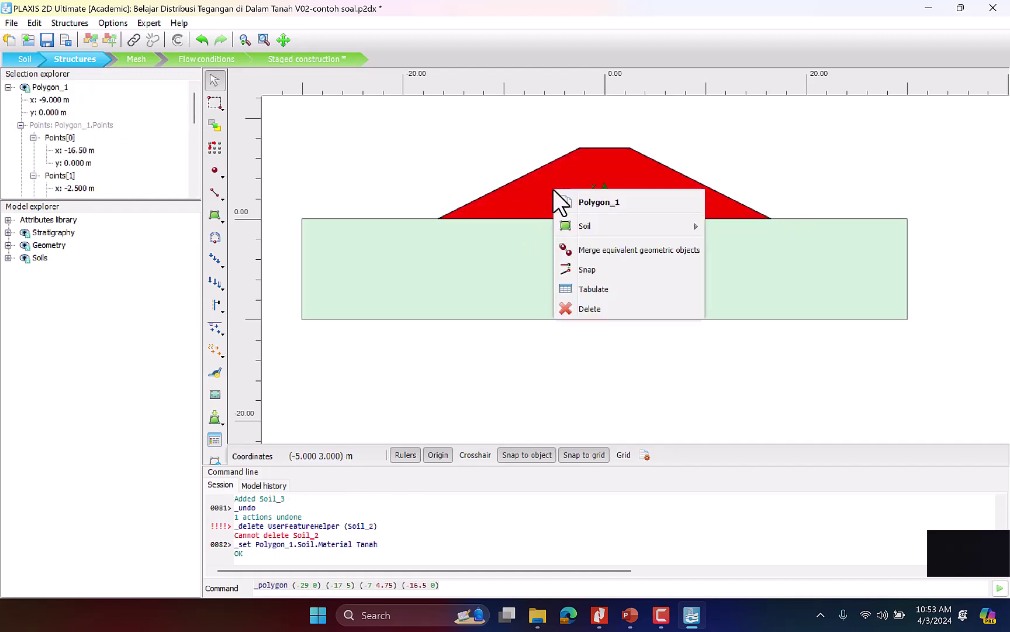
mouse_move(673, 228)
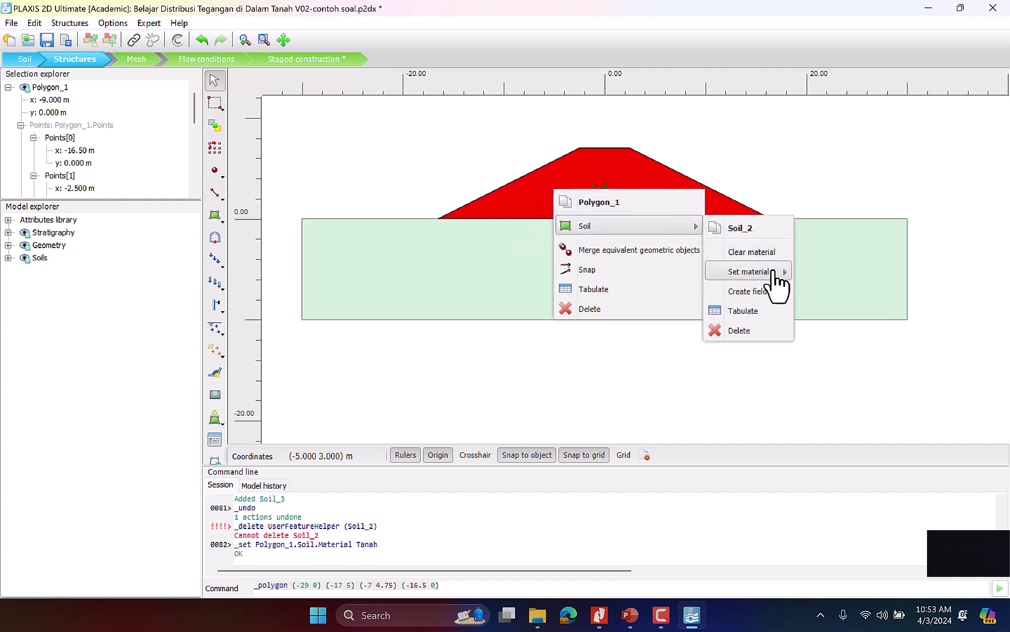
mouse_move(778, 272)
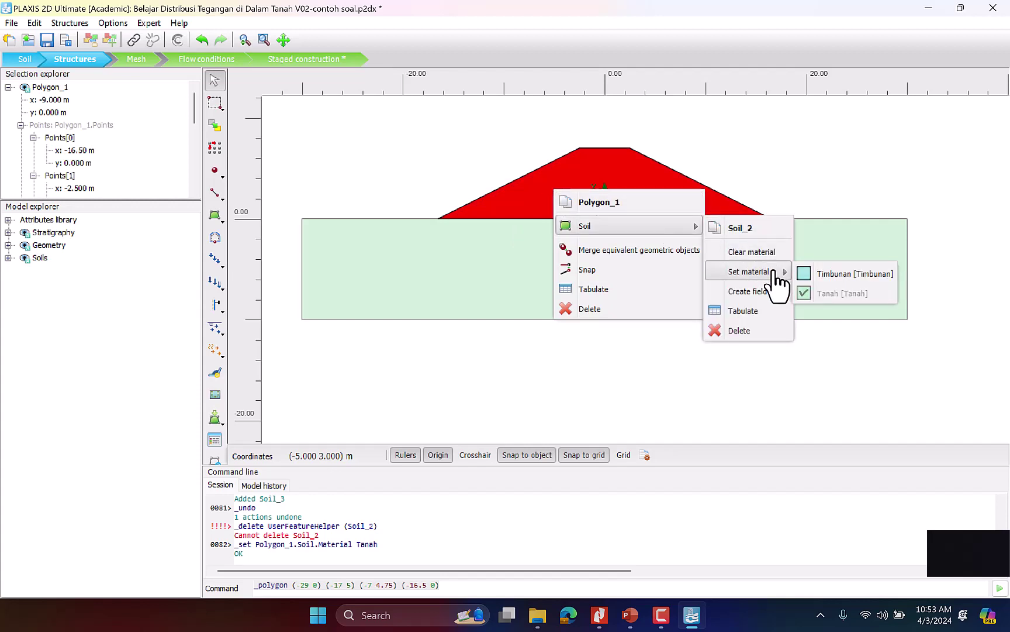
left_click(840, 284)
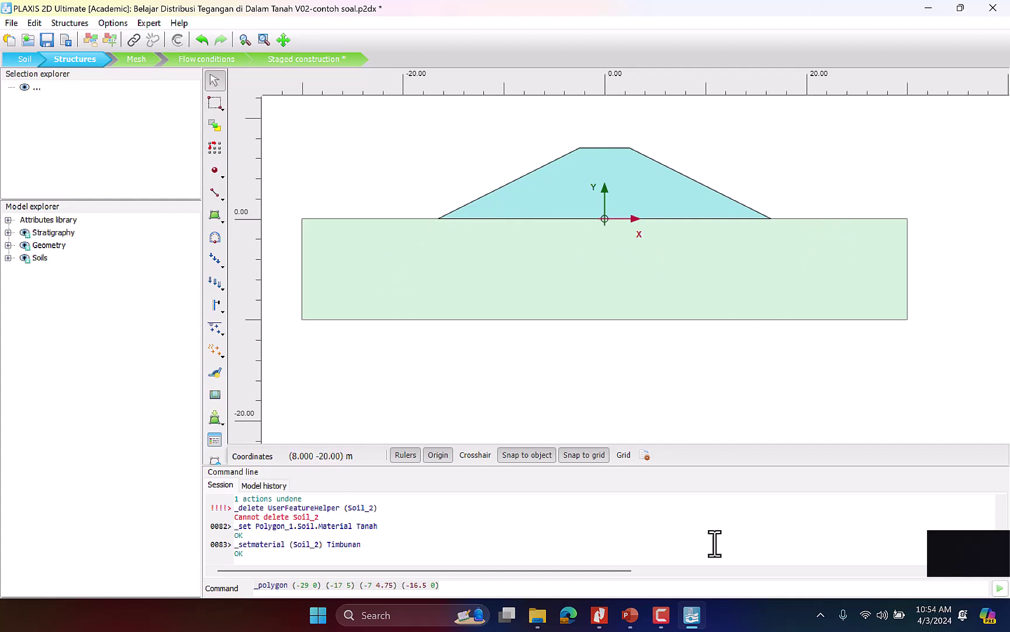
Switch to the PLAXIS introduction handout in Nitro Pro and examine the labelled PLAXIS 2D Input window layout, leaving PLAXIS minimized
left_click(599, 616)
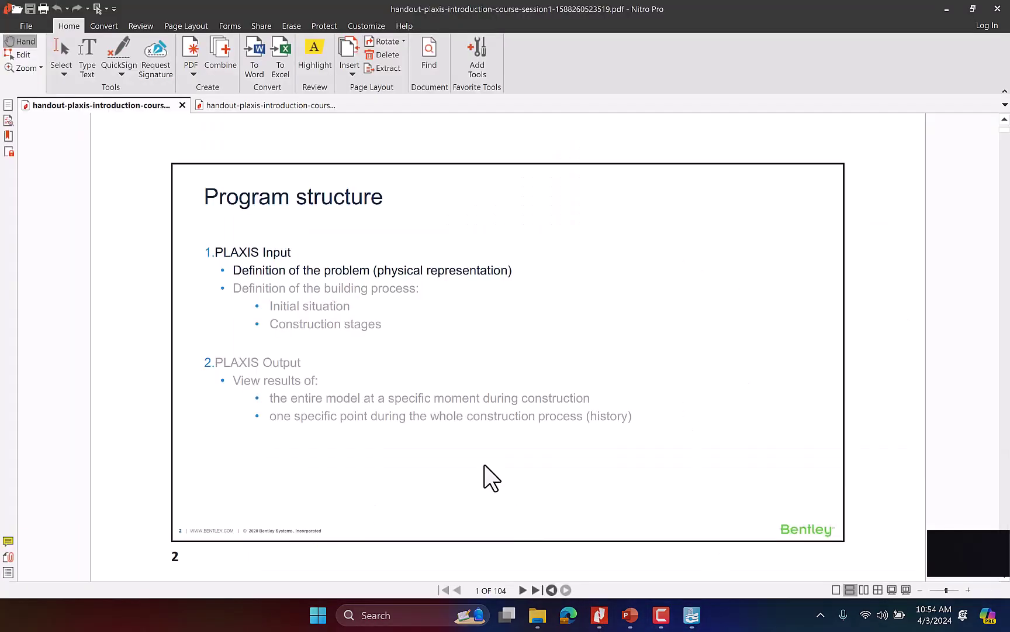
scroll(835, 408, "down", 8)
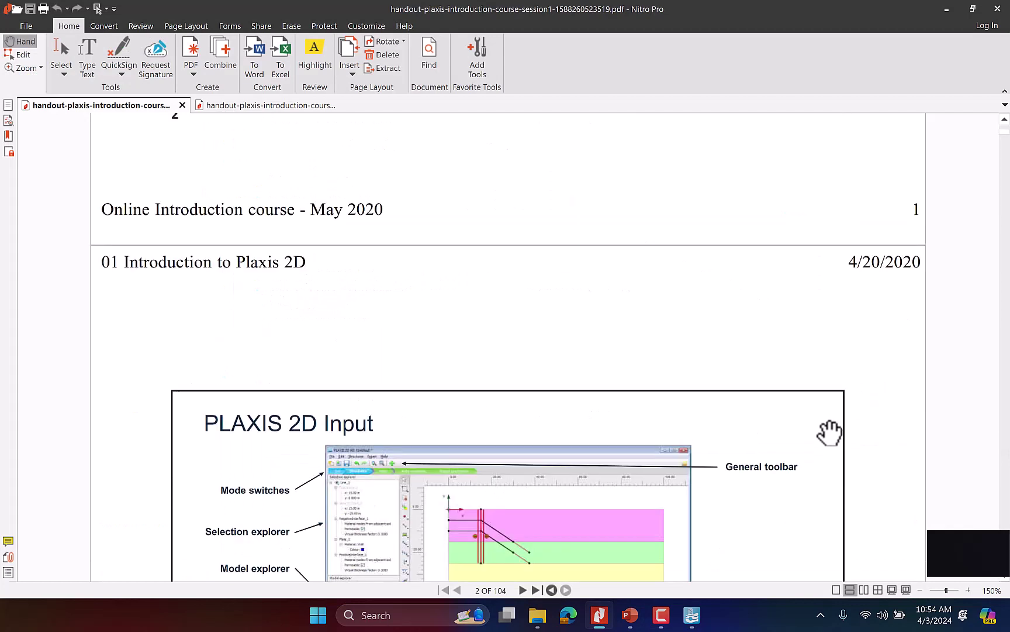
scroll(830, 433, "down", 5)
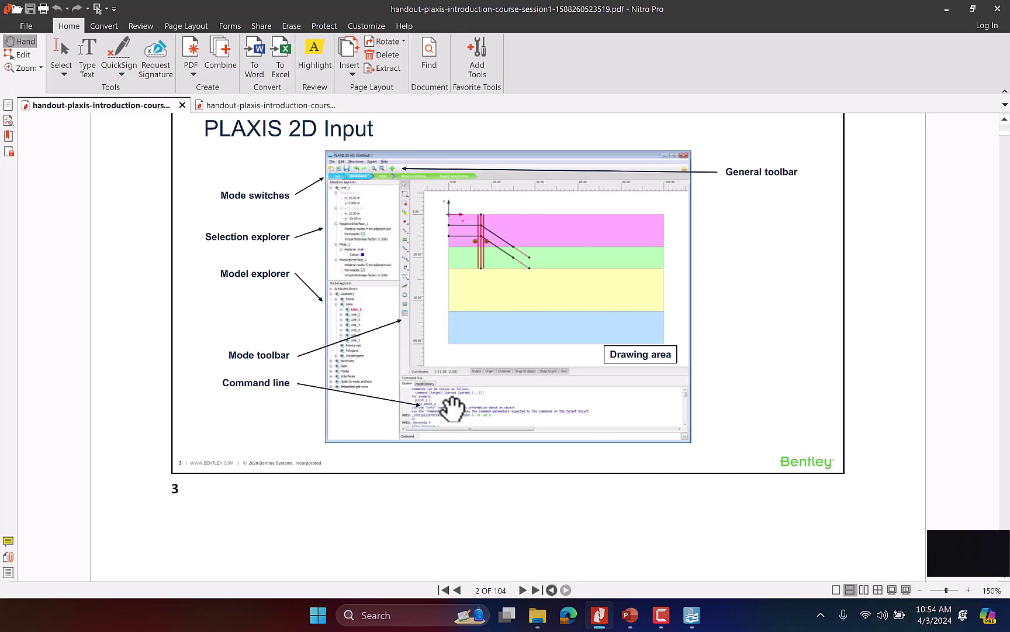
left_click(692, 615)
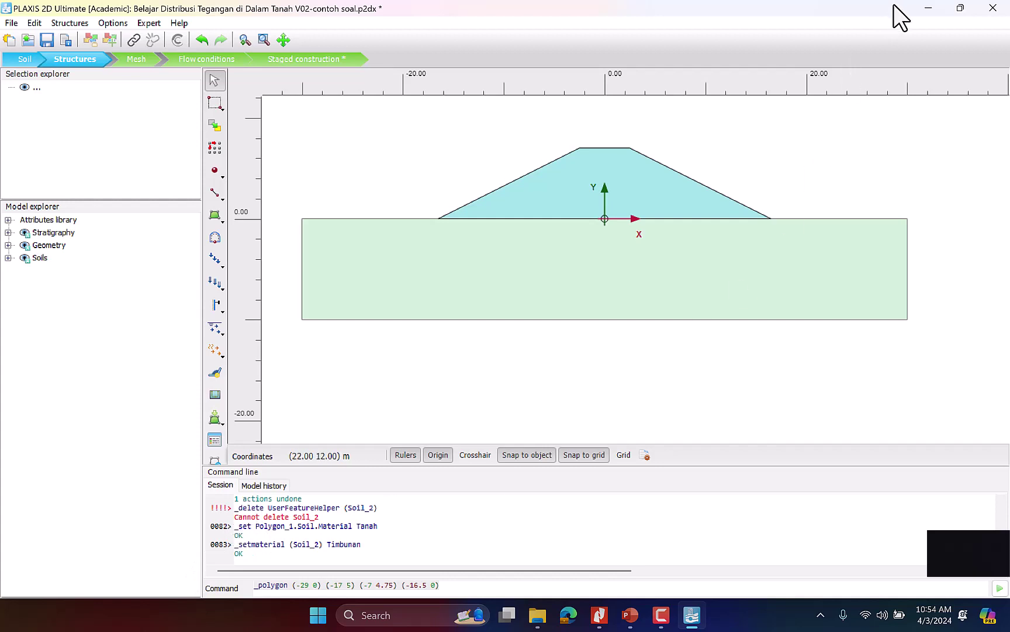
left_click(929, 10)
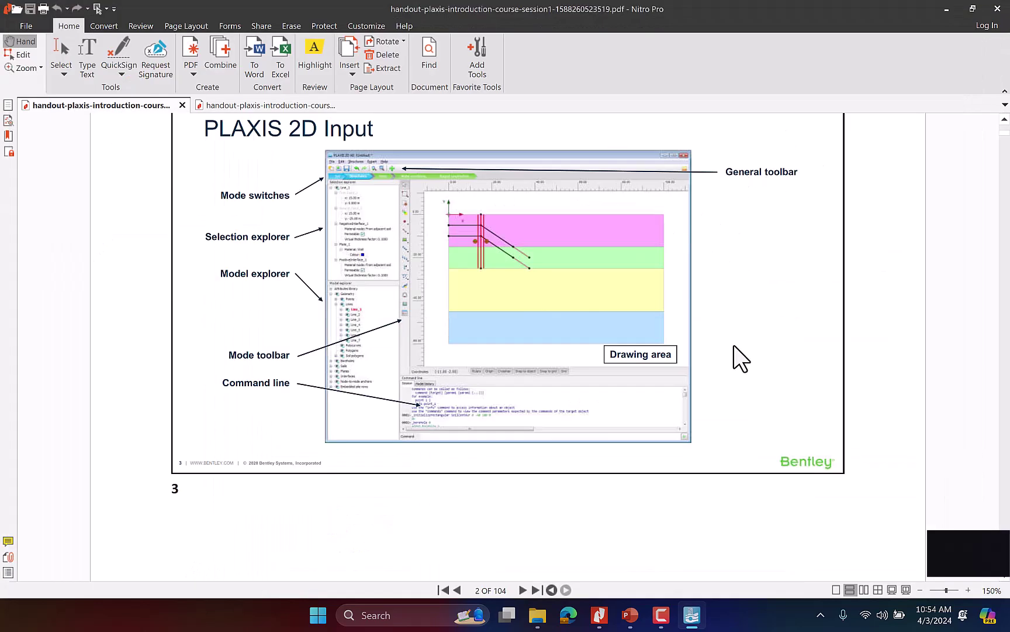
Read the handout slides on the PLAXIS 2D Input modes and the Model and Selection explorers
scroll(734, 346, "down", 7)
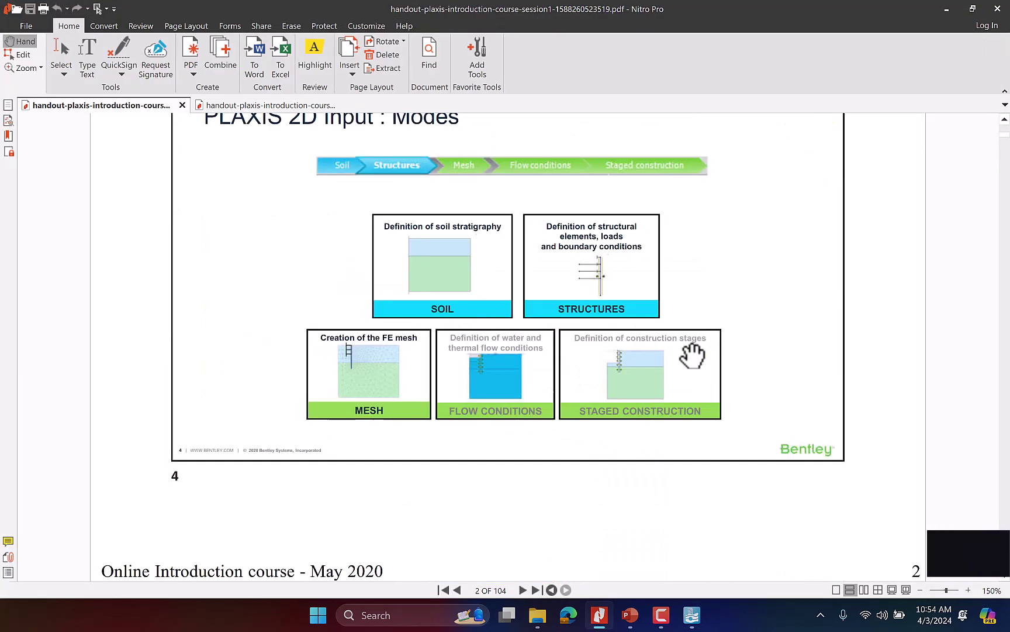
scroll(693, 354, "down", 3)
scroll(695, 356, "up", 2)
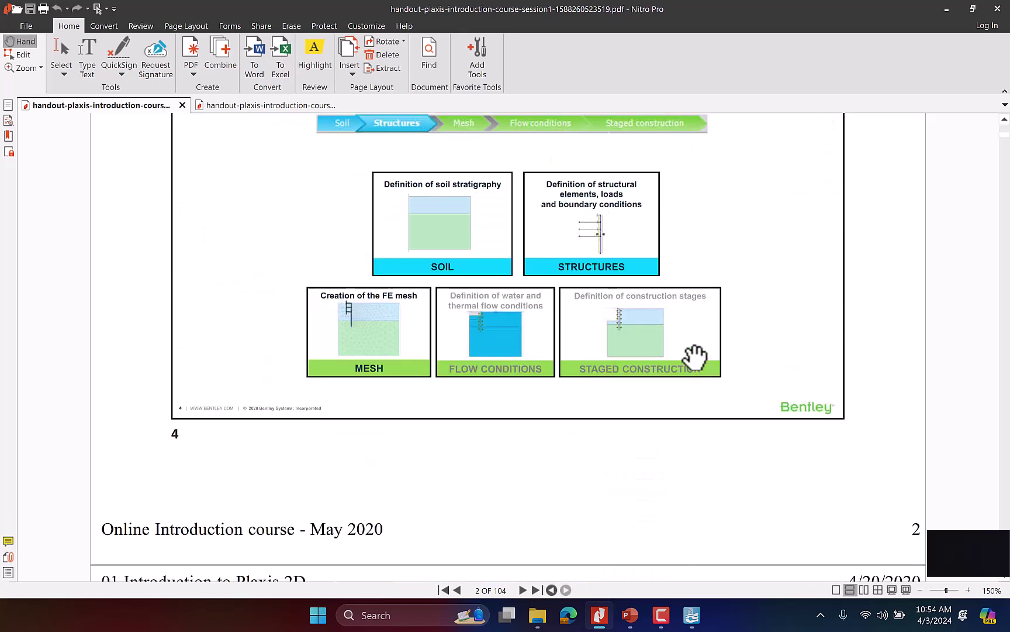
scroll(695, 355, "up", 2)
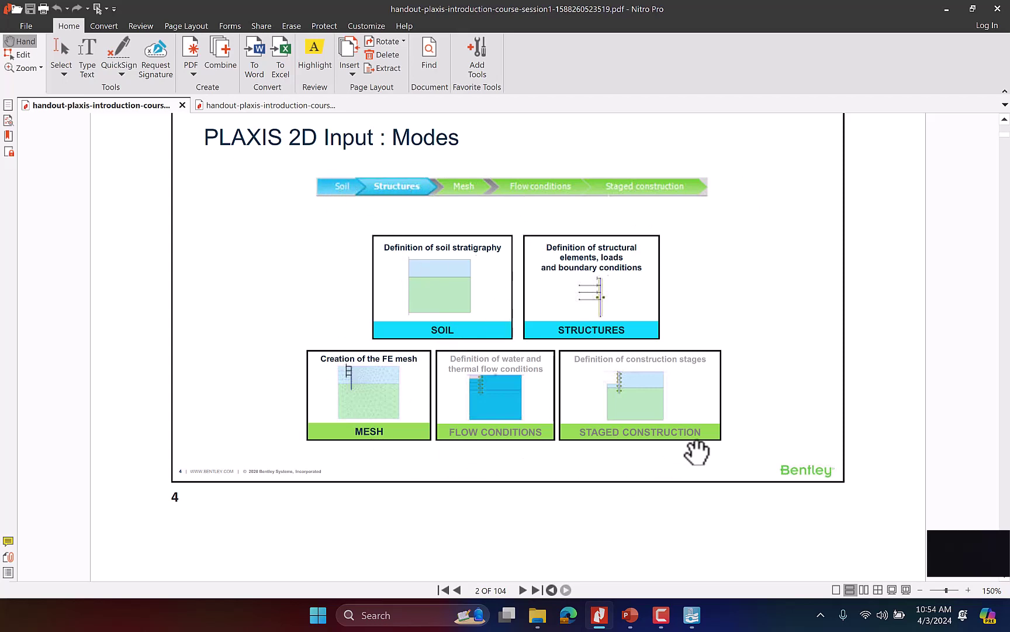
scroll(650, 397, "down", 10)
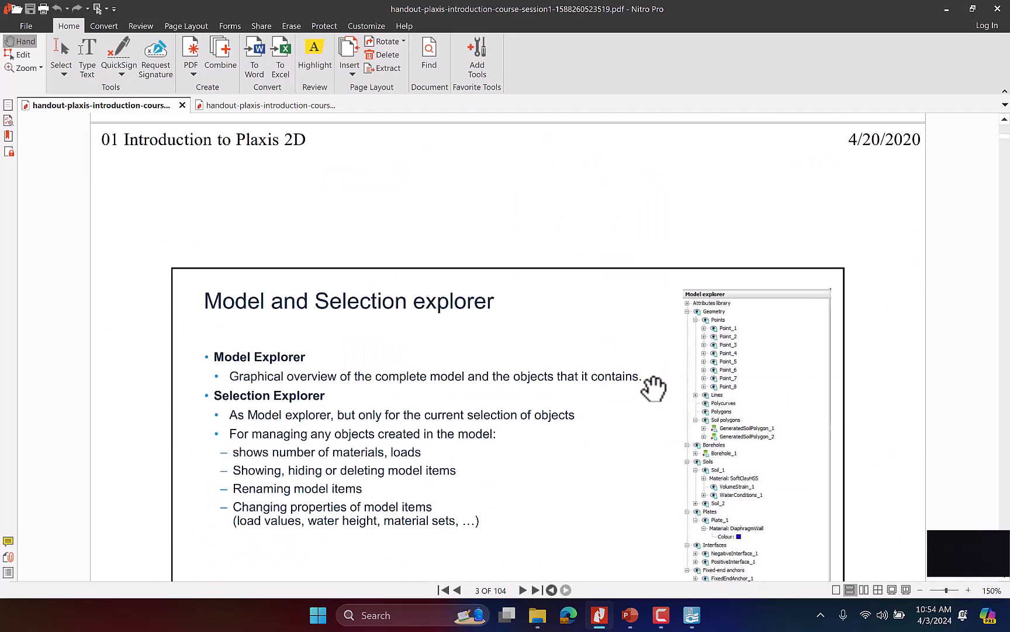
scroll(656, 388, "down", 2)
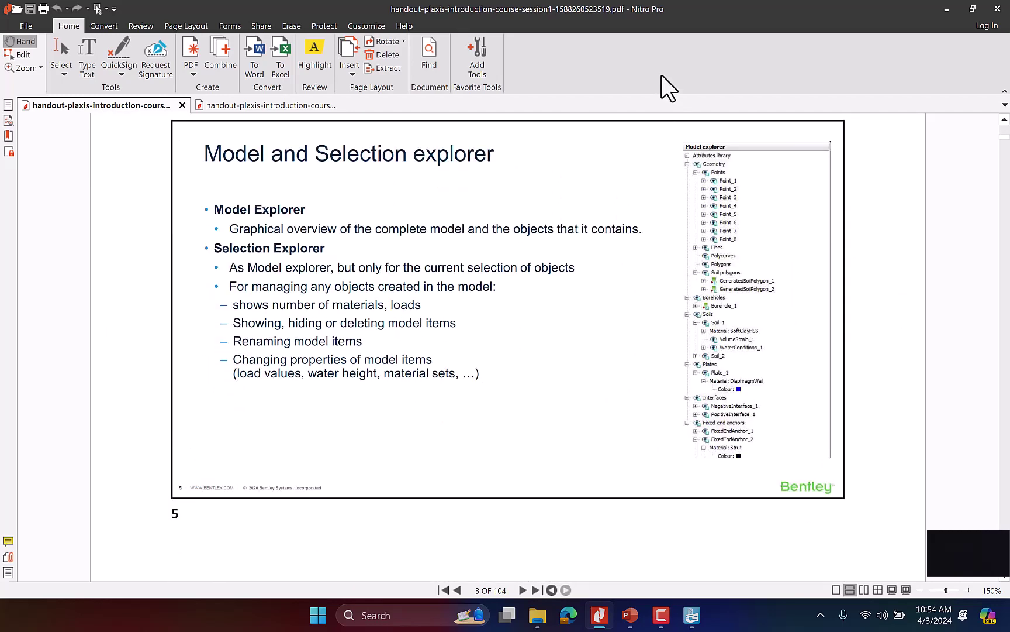
Look through the handout slides on the command line and on defining the subsoil with boreholes in Soil mode
scroll(756, 384, "down", 15)
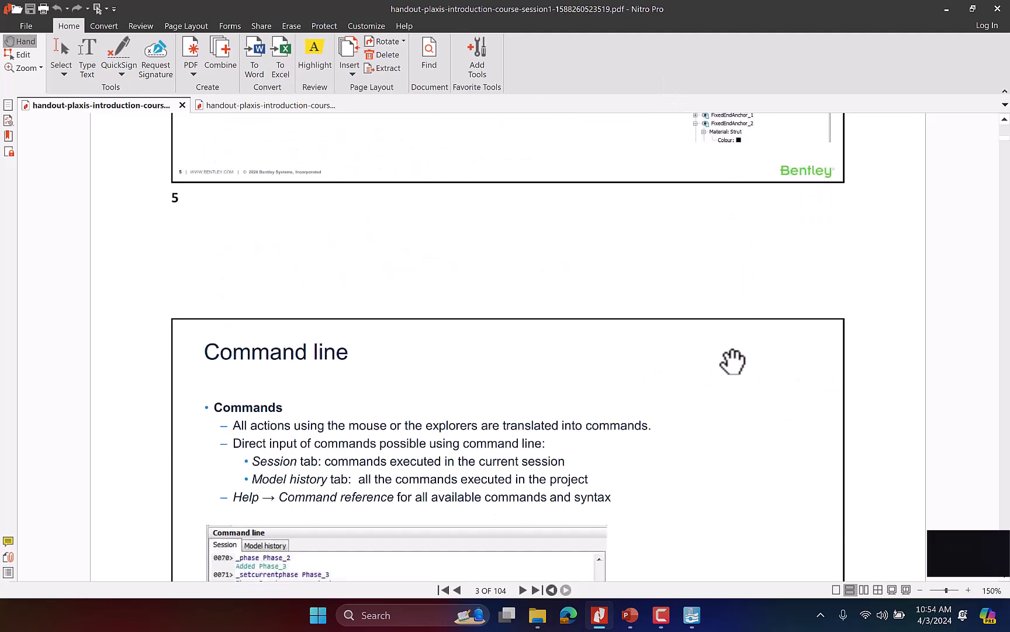
scroll(501, 343, "down", 18)
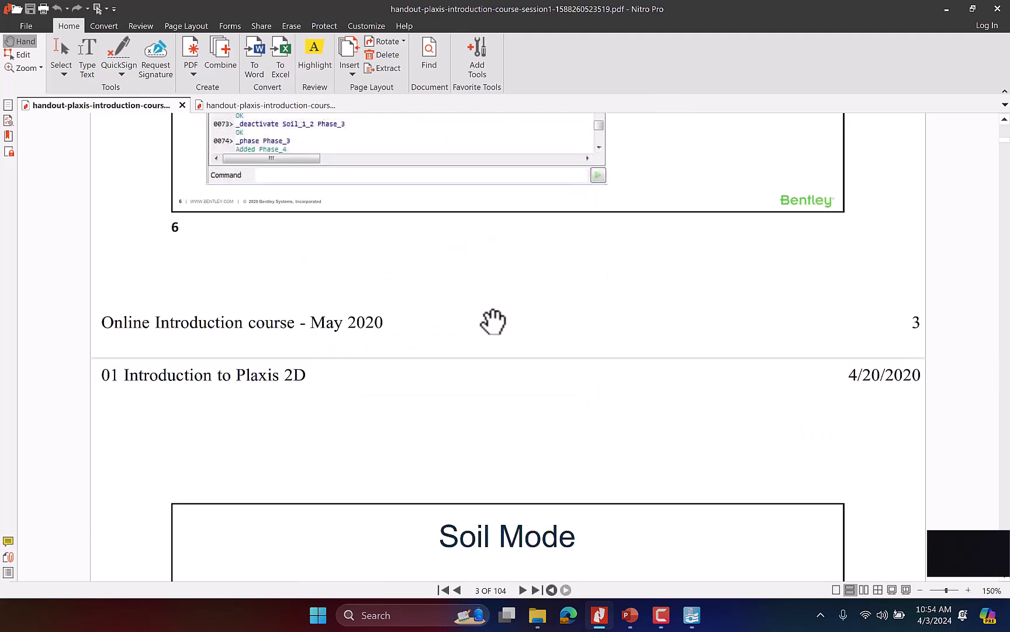
scroll(512, 318, "down", 4)
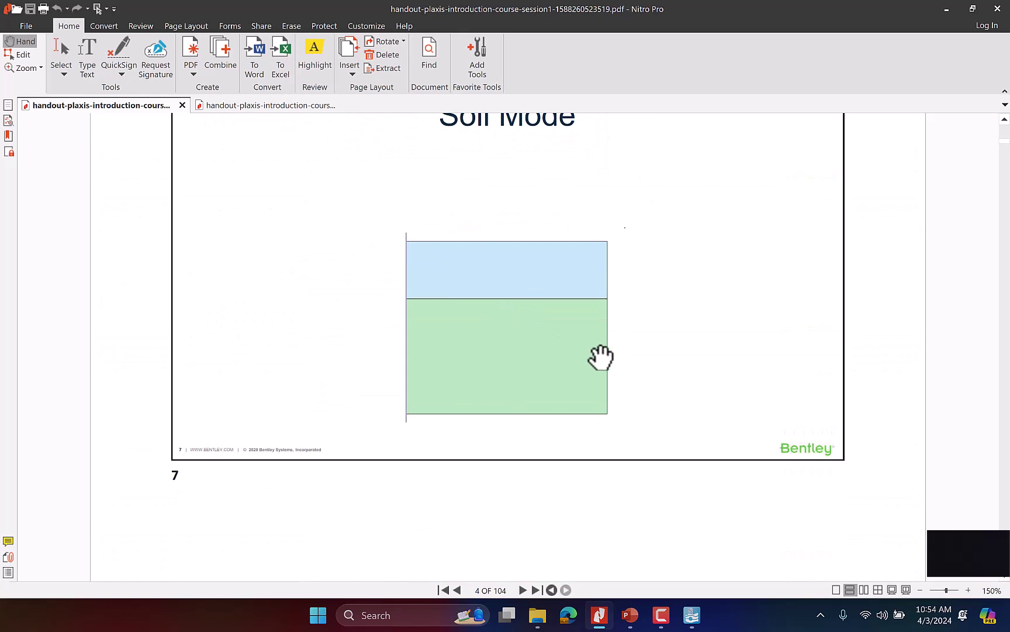
scroll(602, 356, "down", 7)
scroll(602, 358, "down", 7)
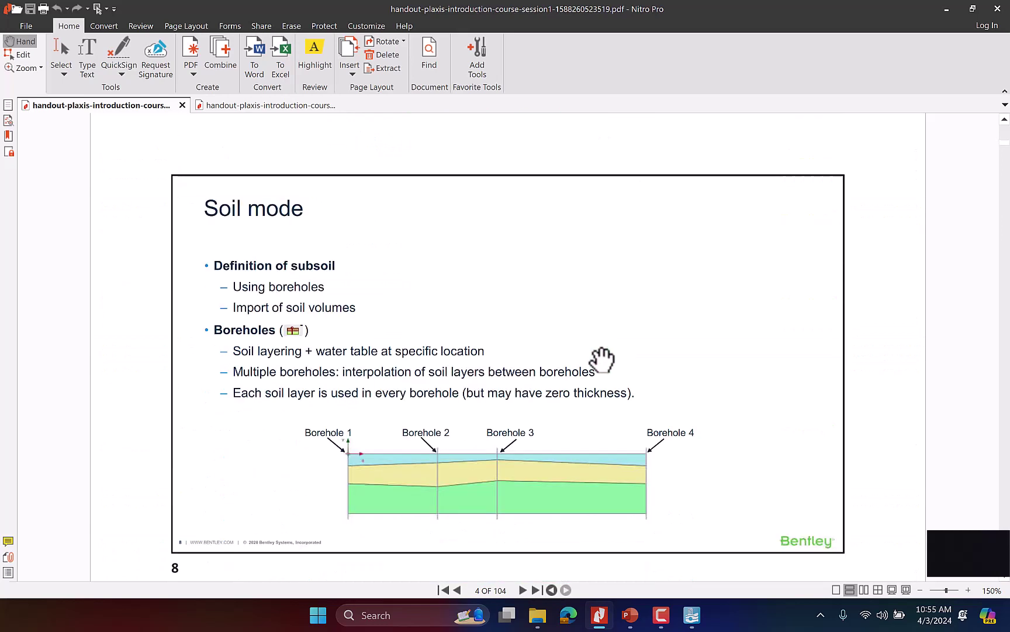
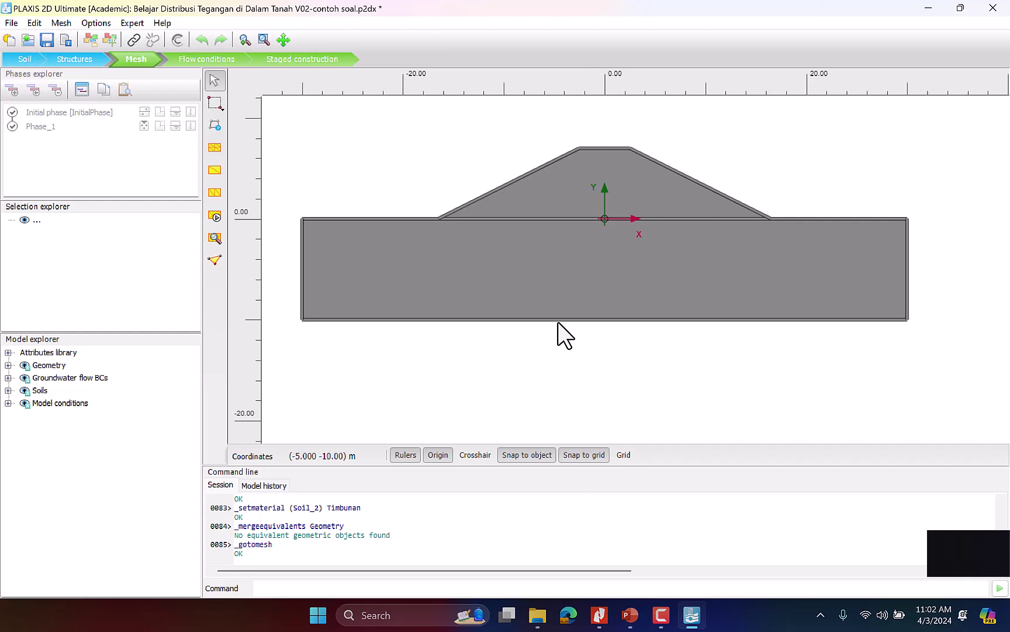
Generate the mesh of the embankment model with Medium element distribution and enhanced mesh refinements
scroll(302, 239, "up", 1)
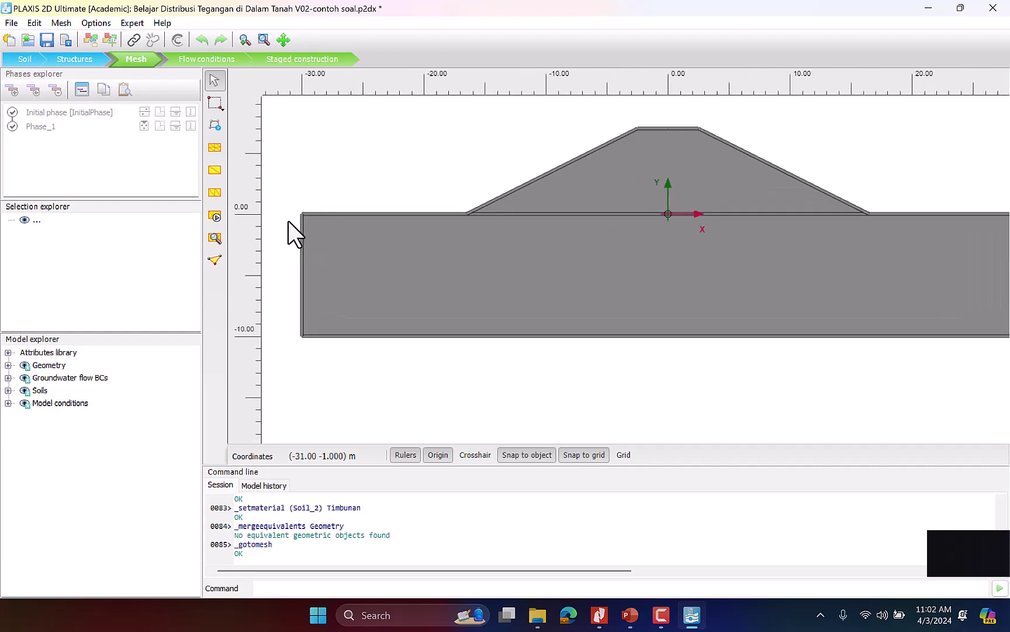
scroll(378, 225, "down", 1)
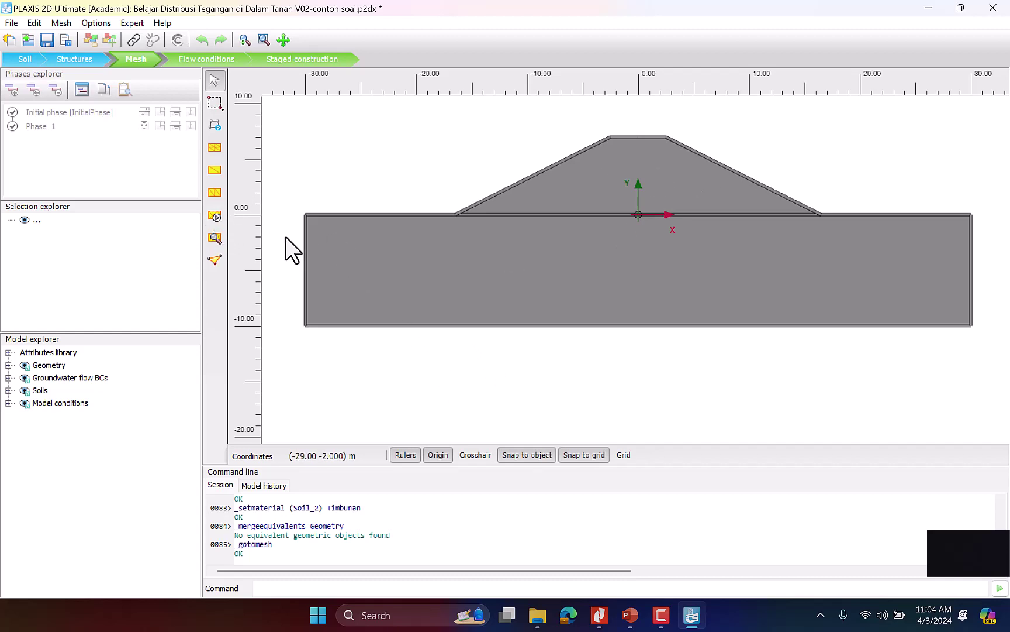
left_click(216, 218)
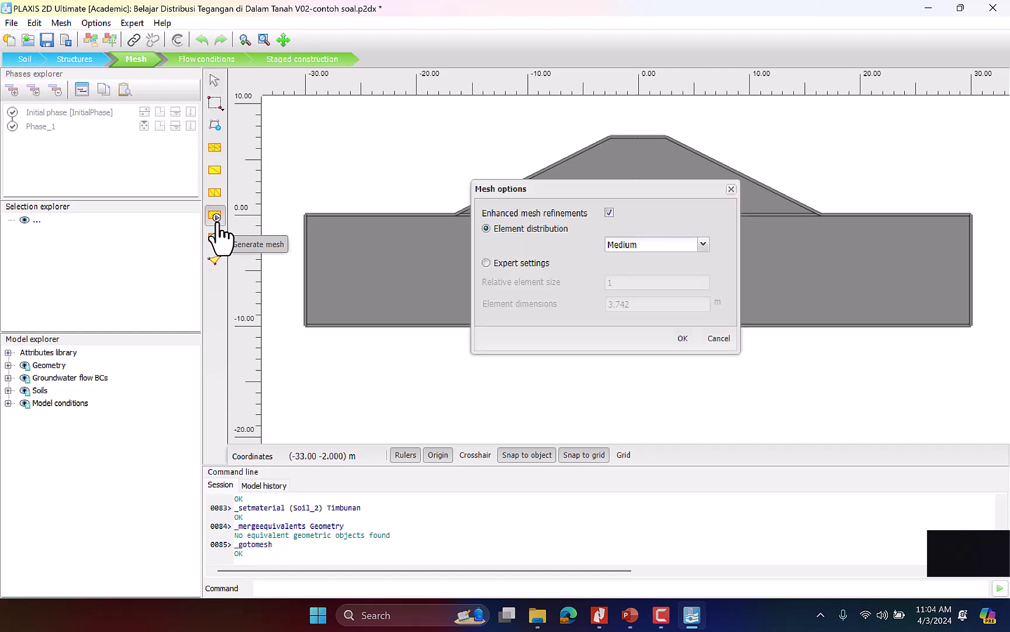
left_click_drag(628, 185, 462, 90)
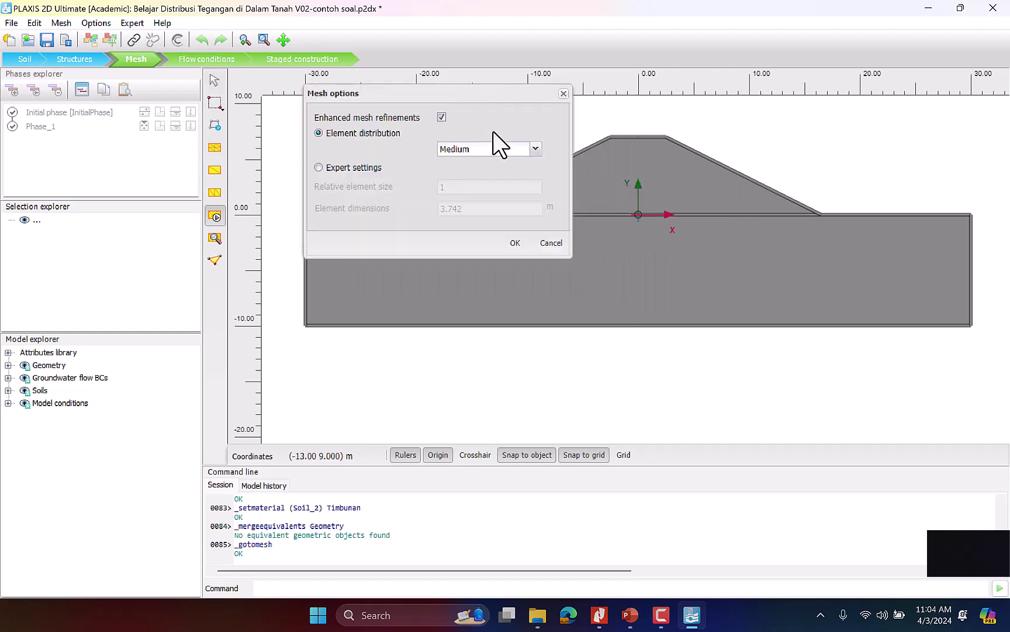
left_click(522, 150)
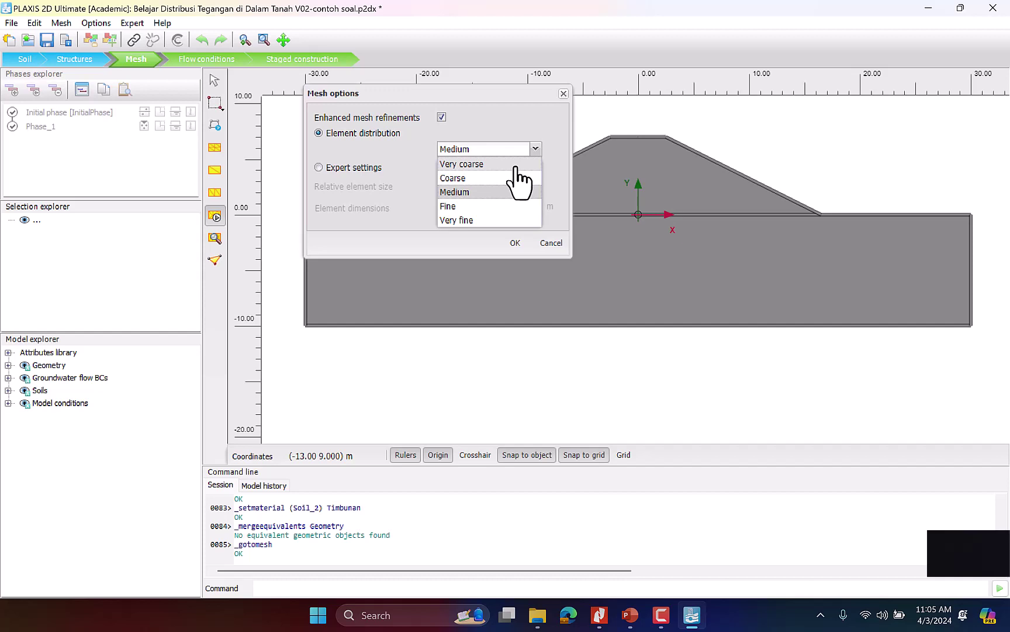
left_click(522, 192)
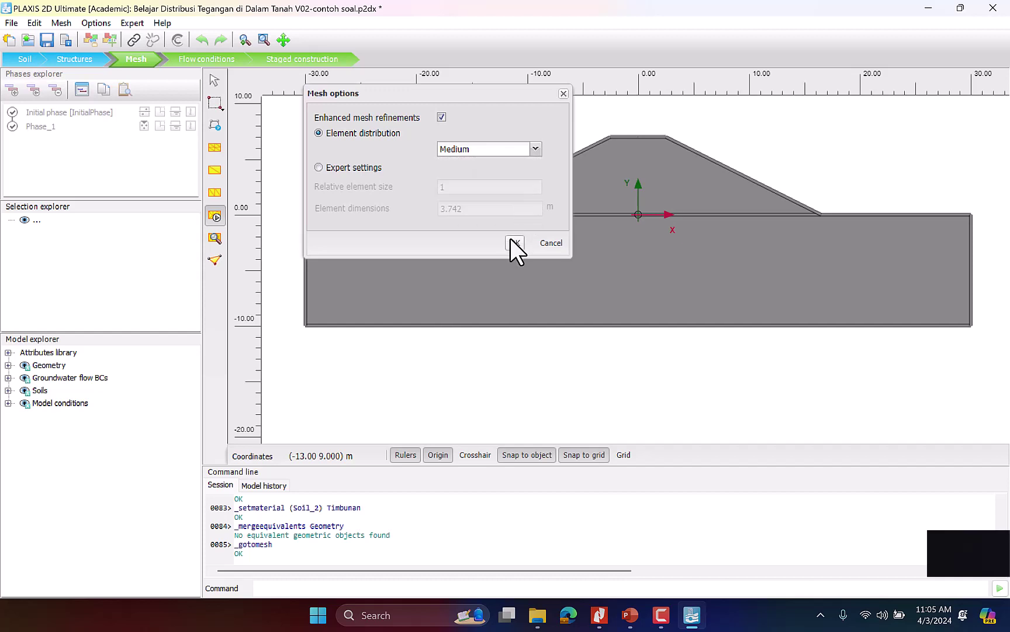
left_click(515, 243)
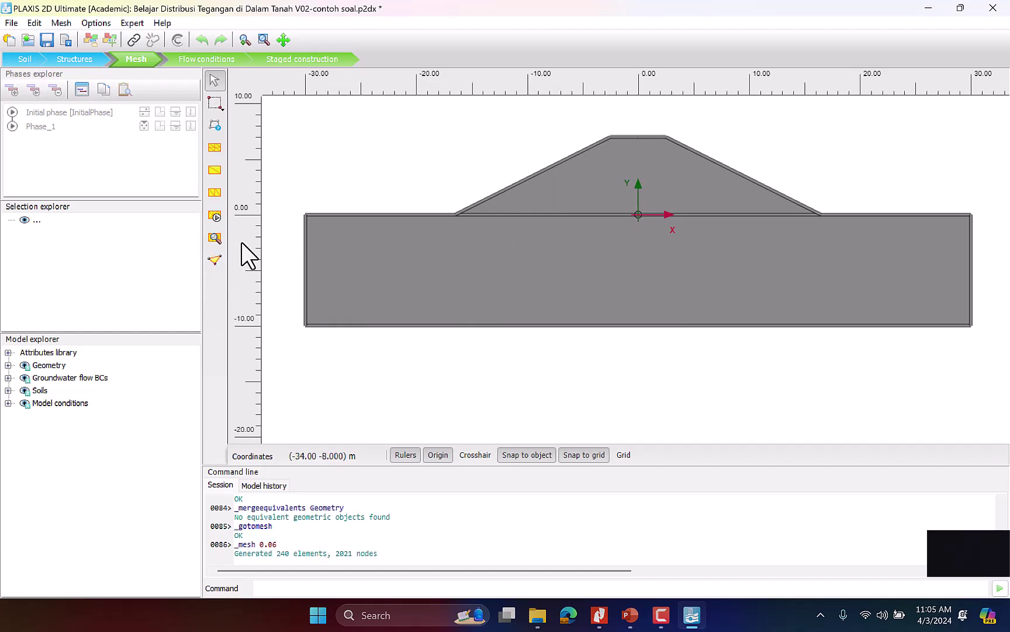
Open the connectivity plot for selecting curve points and examine the nodes and stress points in the subsoil and embankment elements
left_click(214, 260)
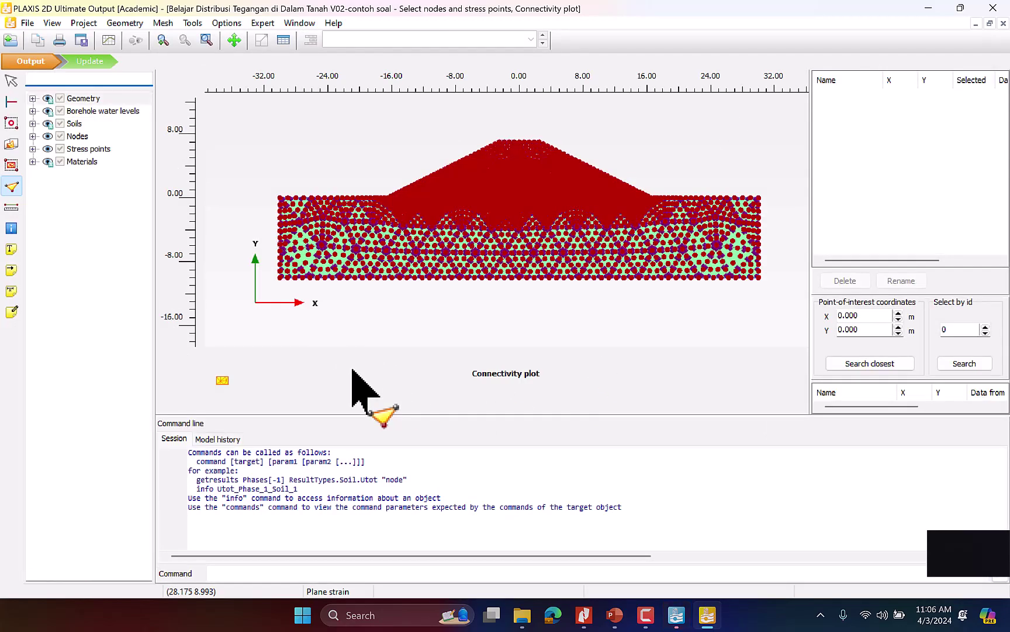
scroll(509, 165, "up", 1)
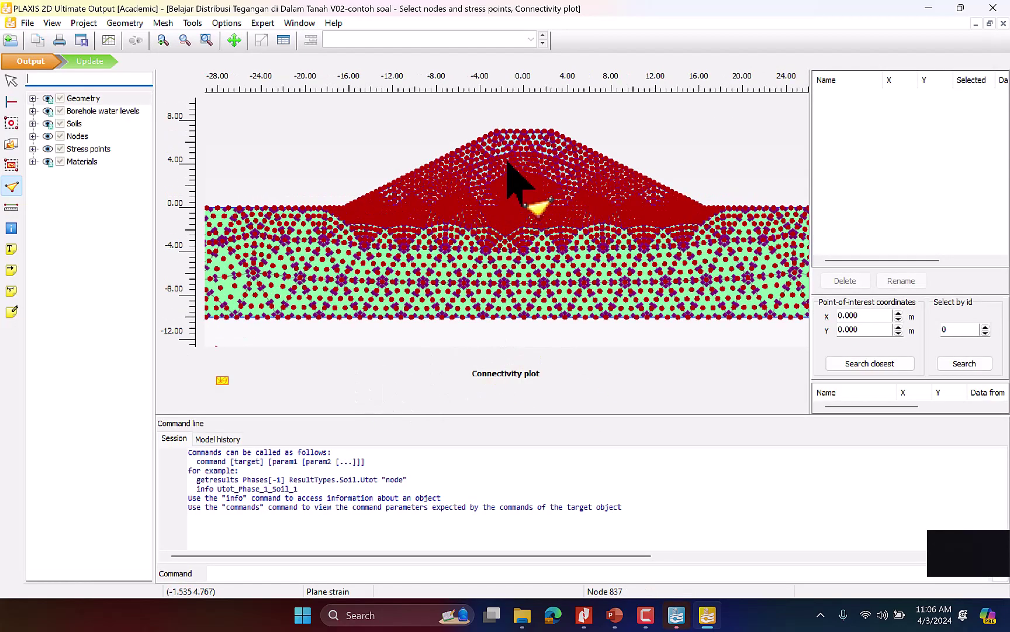
scroll(535, 149, "up", 1)
scroll(542, 269, "up", 1)
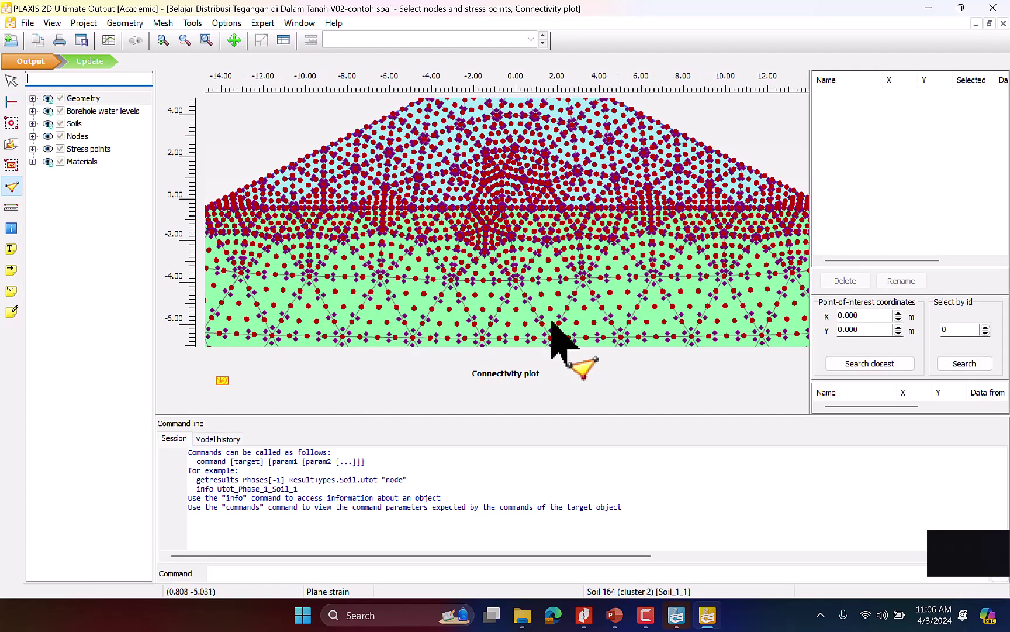
scroll(590, 323, "up", 1)
scroll(542, 219, "up", 1)
scroll(501, 185, "down", 1)
scroll(550, 287, "up", 1)
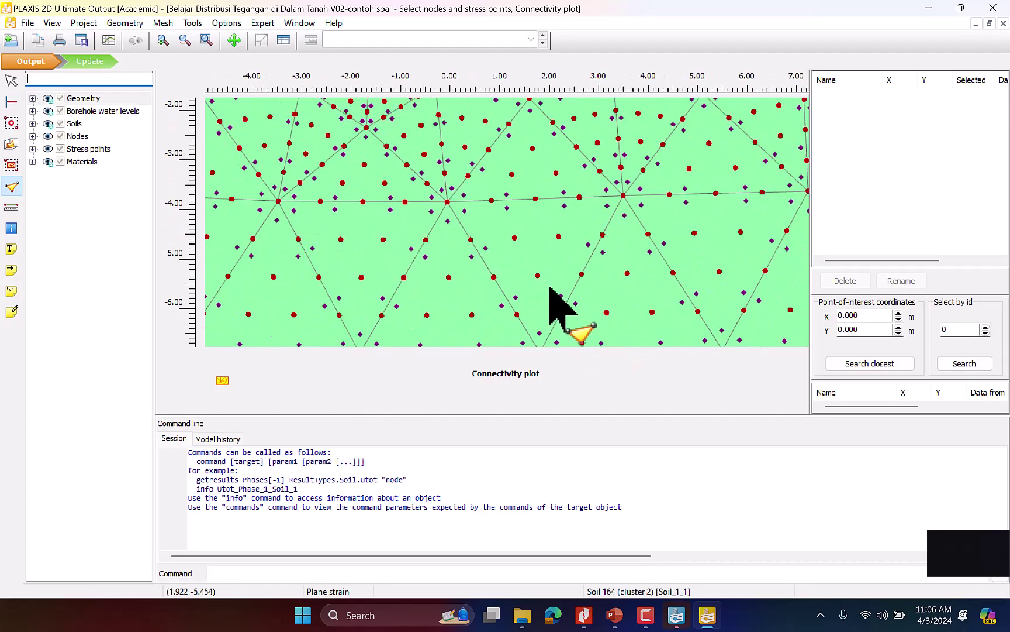
scroll(562, 312, "down", 1)
scroll(558, 307, "up", 2)
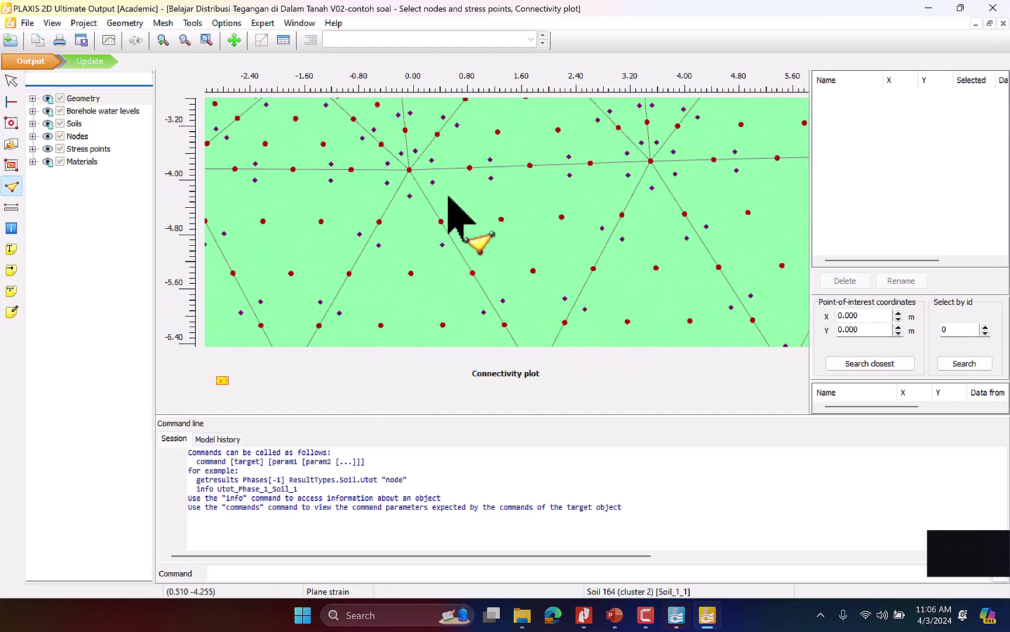
scroll(494, 234, "down", 1)
scroll(471, 242, "down", 1)
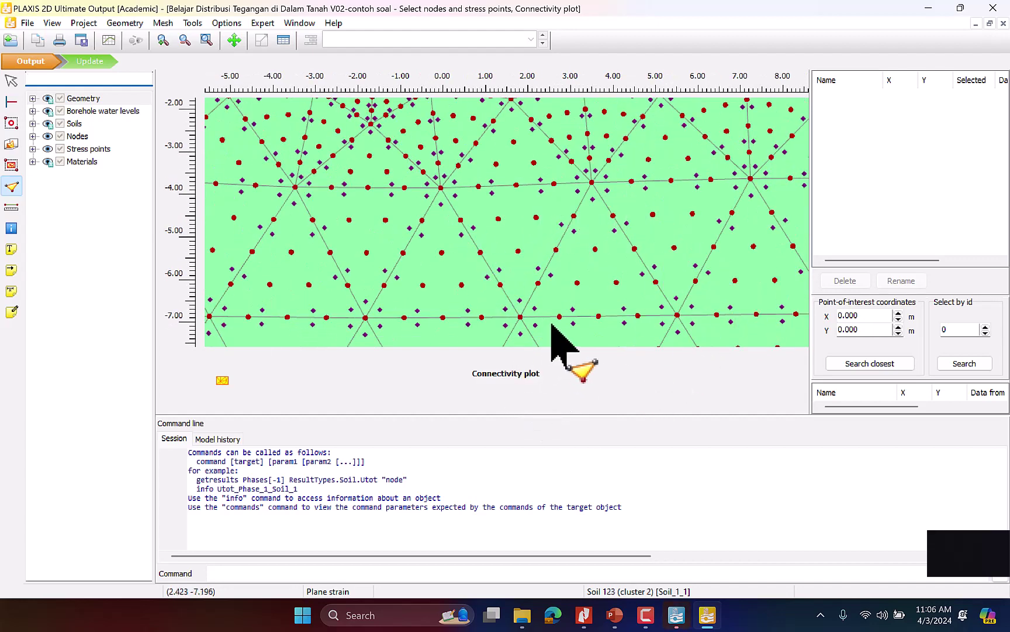
scroll(519, 228, "up", 1)
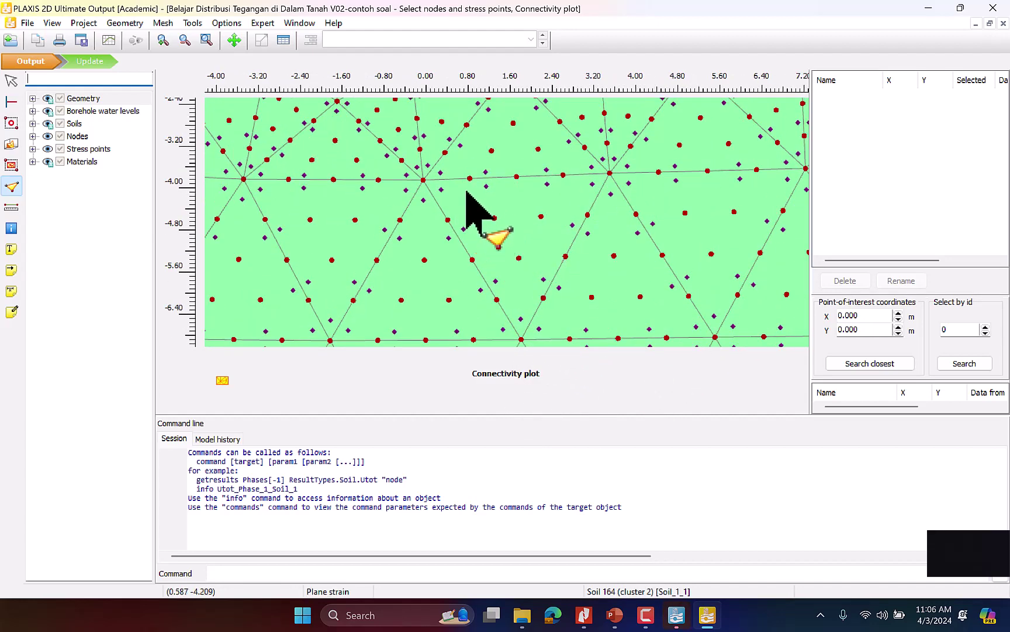
scroll(545, 290, "down", 1)
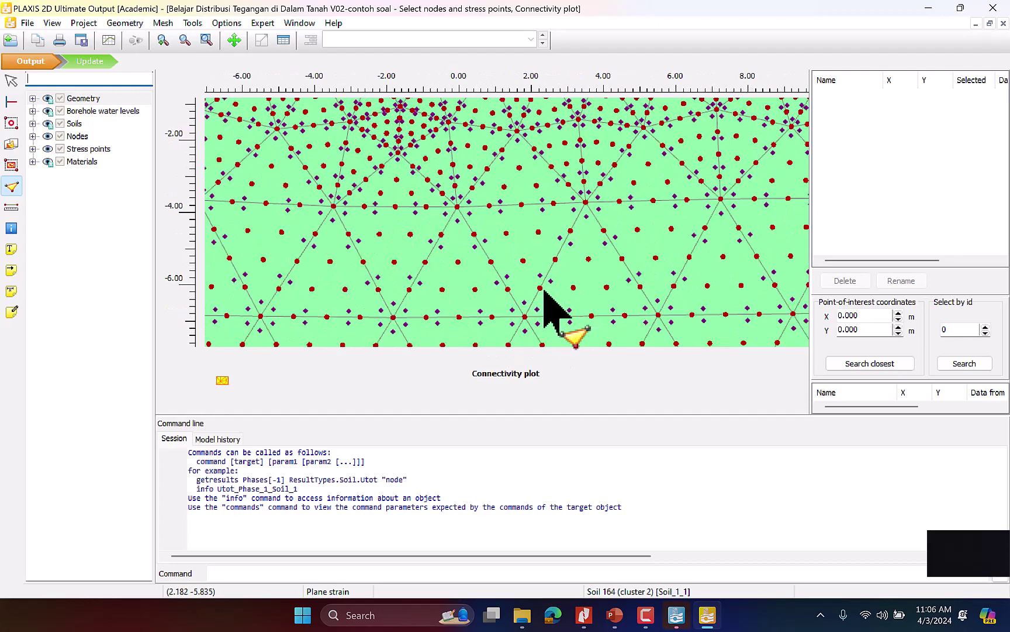
scroll(544, 291, "down", 6)
scroll(590, 217, "up", 4)
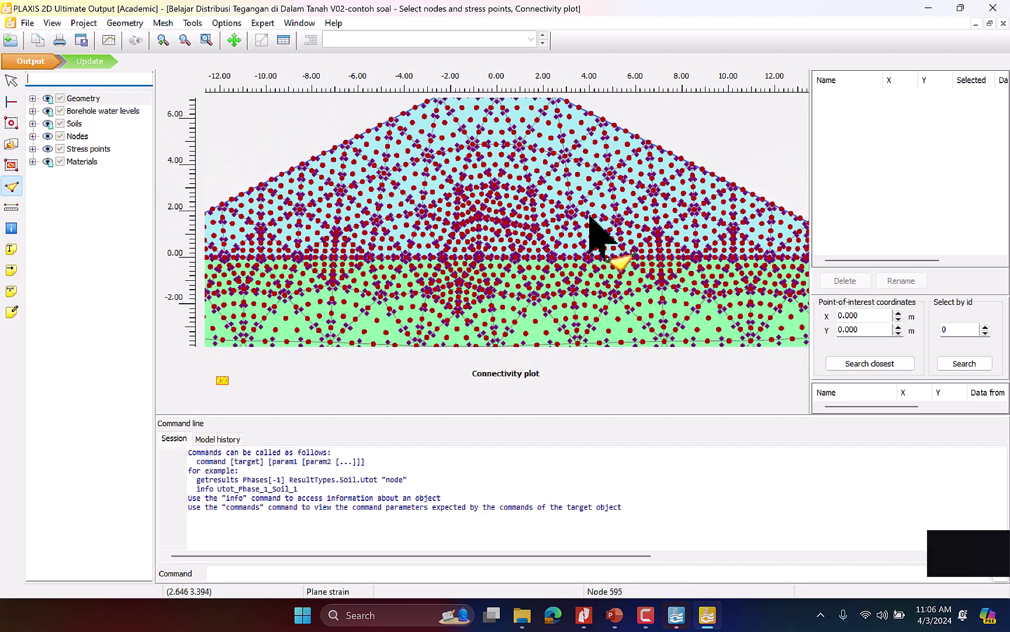
Examine the nodes and stress points within the embankment elements, and review the model type and element settings in the Input project properties
scroll(594, 222, "up", 5)
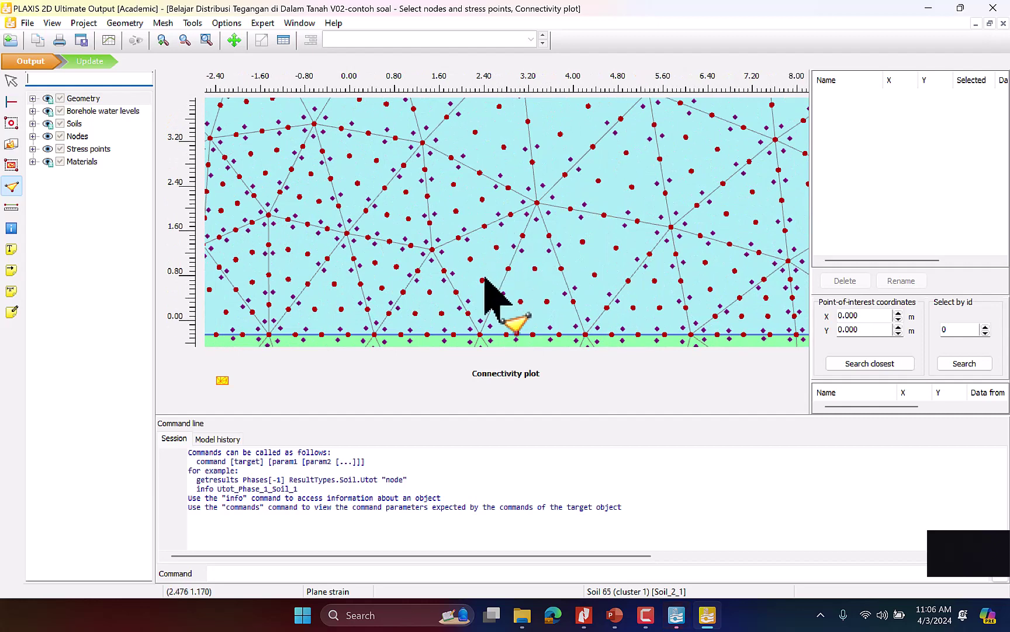
scroll(544, 153, "down", 1)
scroll(544, 157, "up", 1)
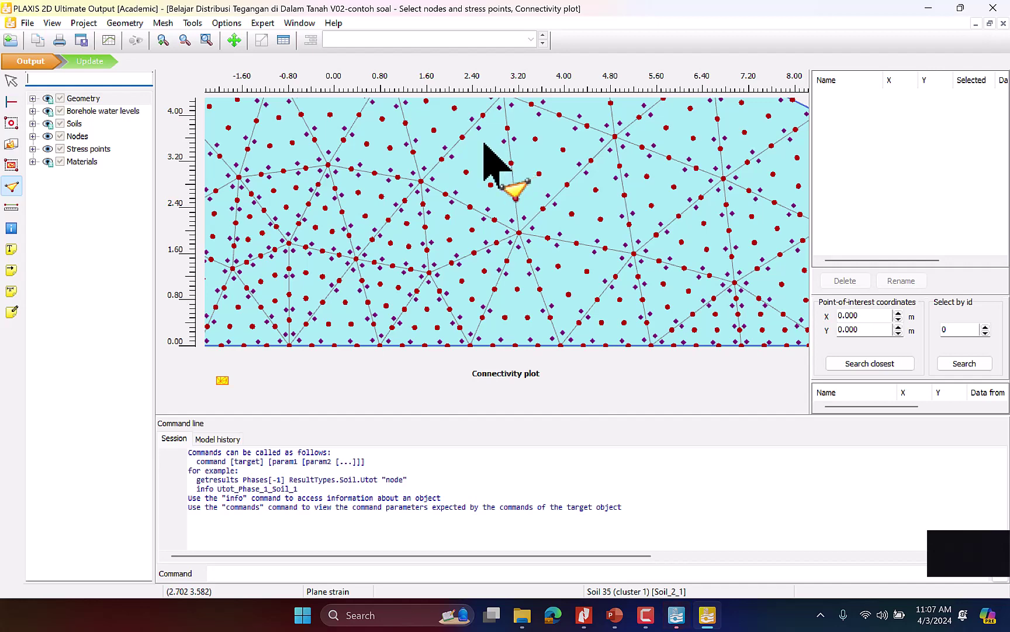
left_click(677, 619)
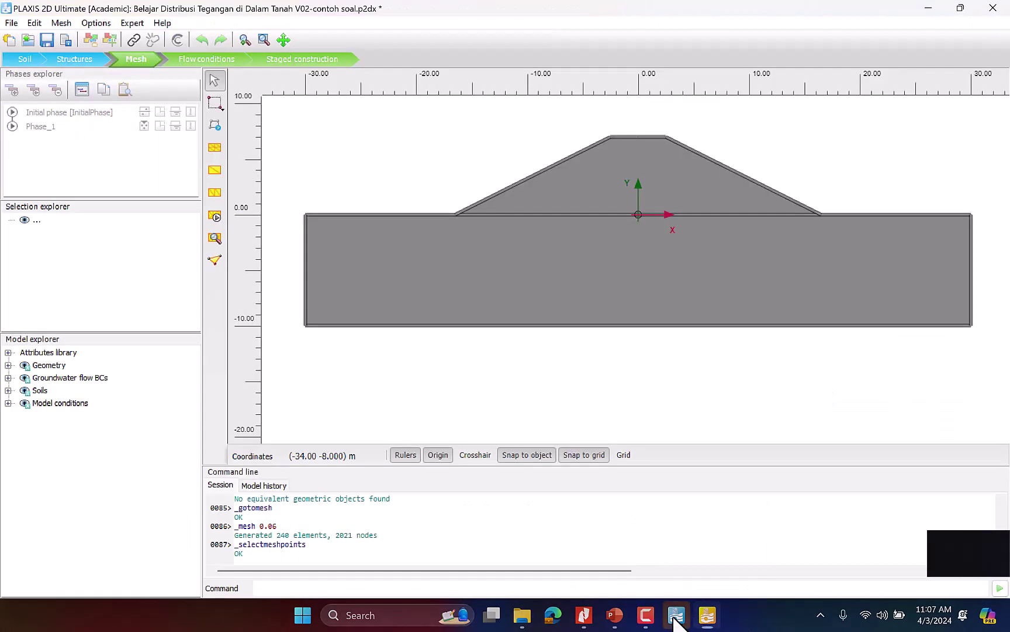
left_click(11, 23)
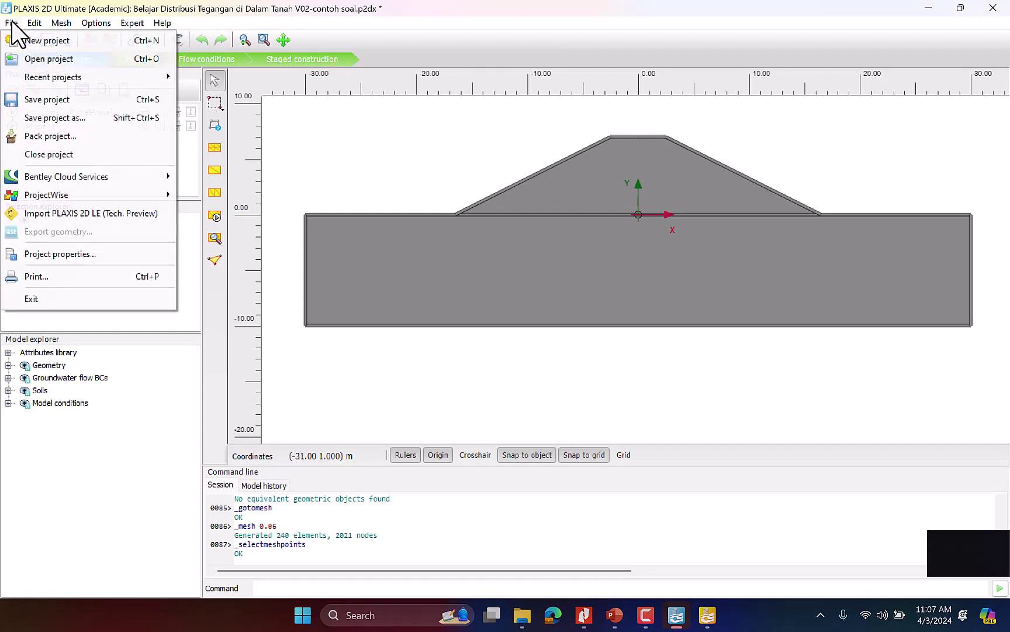
left_click(74, 253)
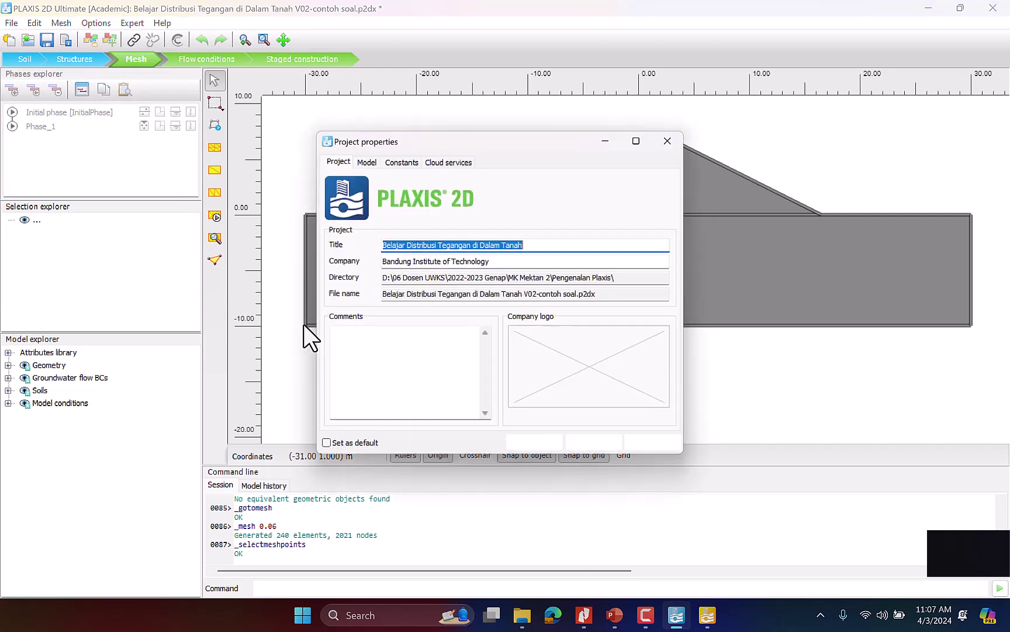
left_click(368, 161)
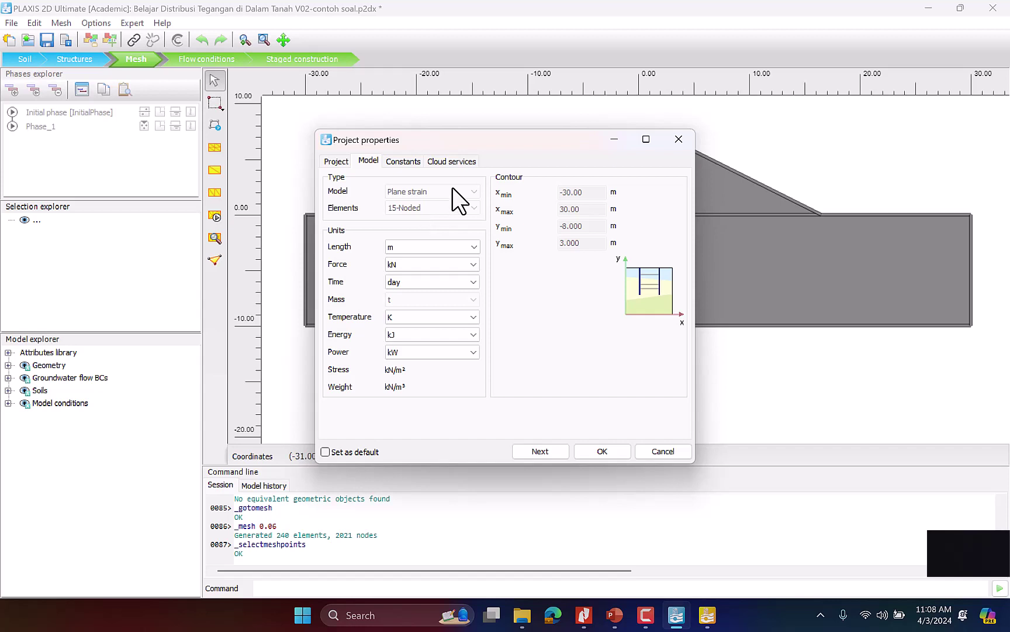
left_click(674, 141)
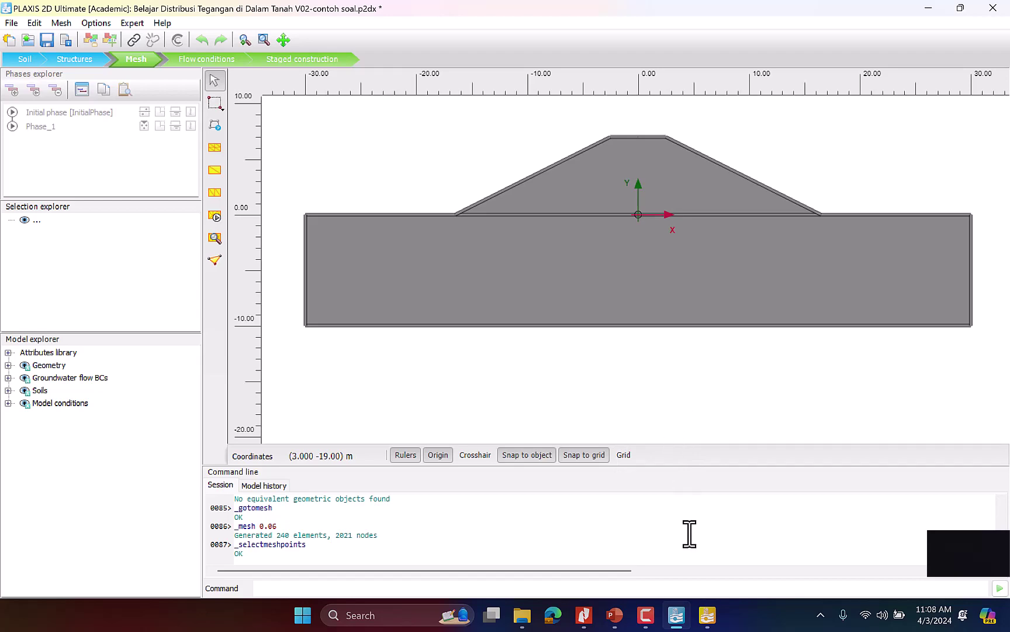
In the Output connectivity plot, select the node at the middle of the embankment crest (0, 7) as a curve point and update the Input project
left_click(715, 625)
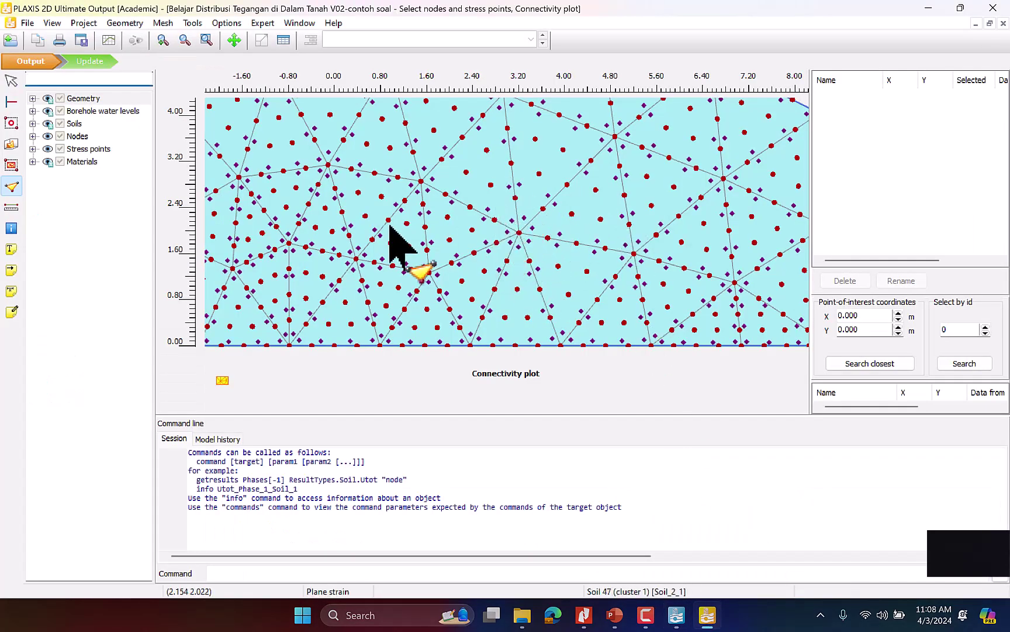
scroll(396, 251, "down", 1)
scroll(395, 252, "down", 3)
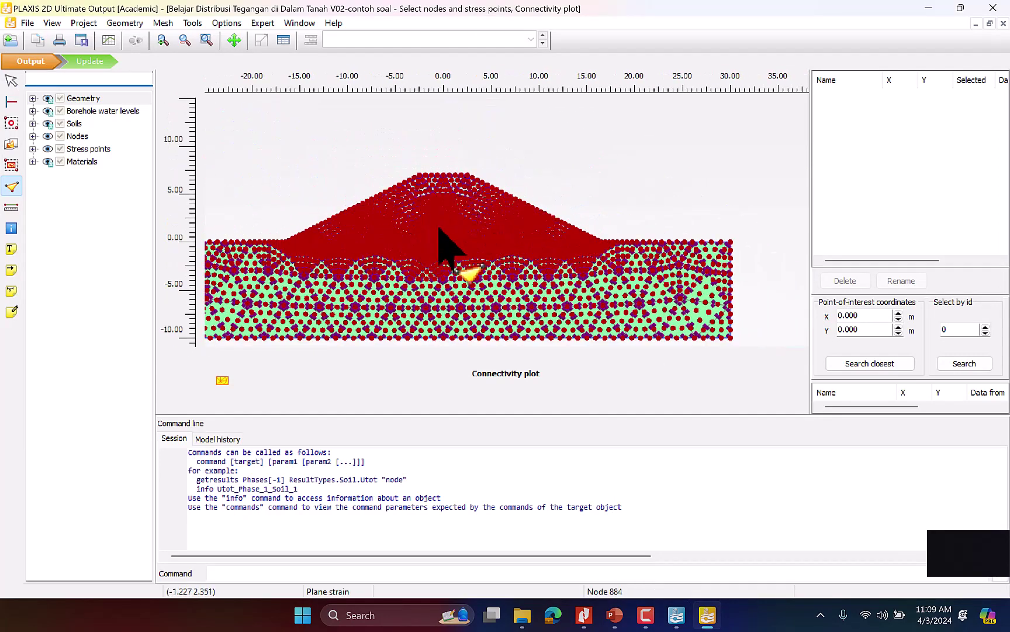
scroll(431, 249, "down", 1)
scroll(431, 248, "up", 1)
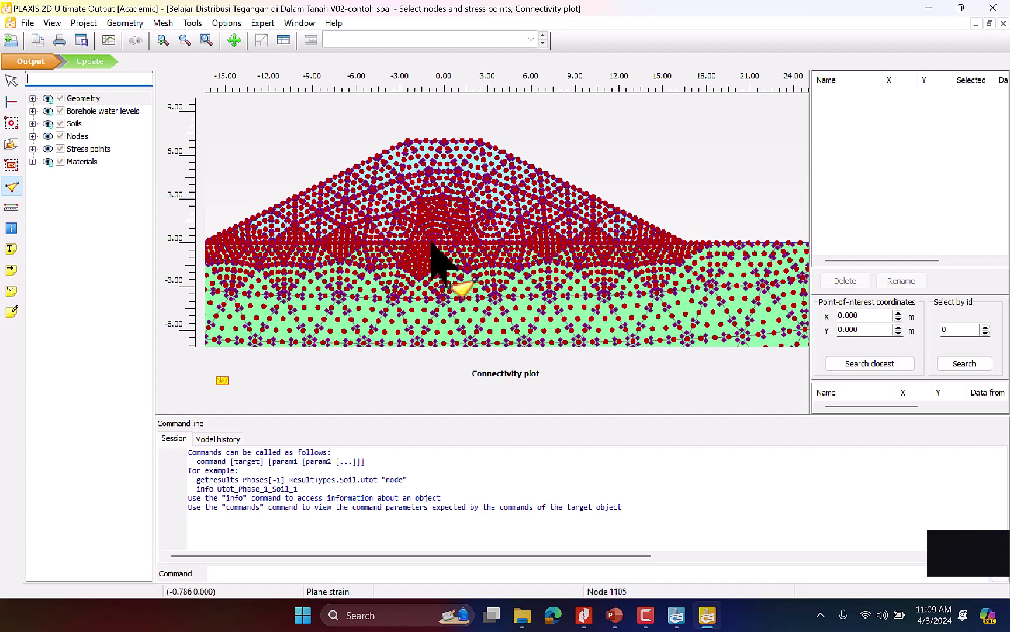
scroll(442, 263, "up", 3)
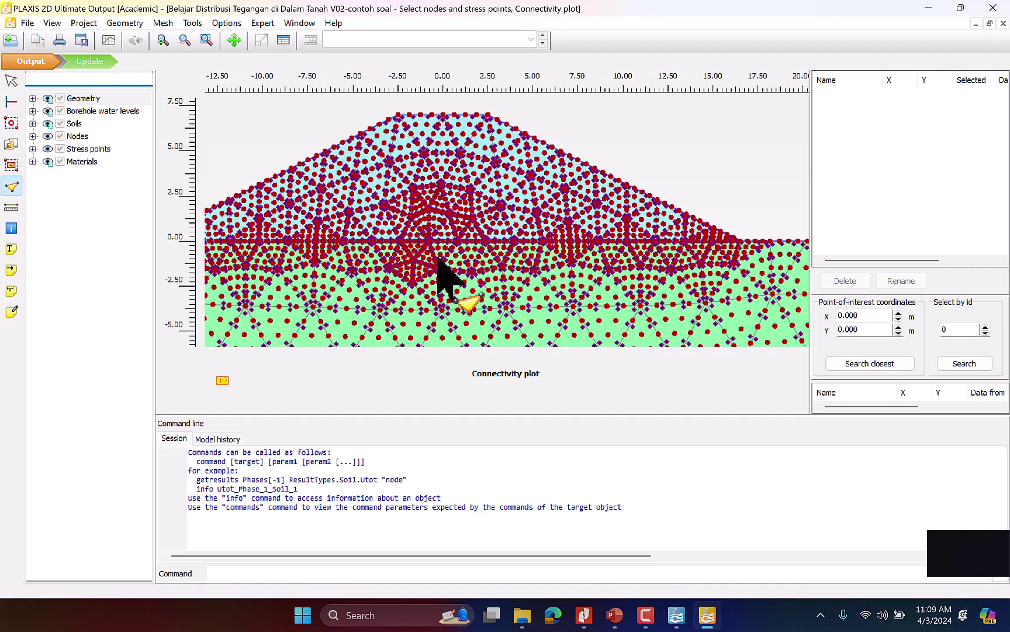
scroll(485, 295, "down", 2)
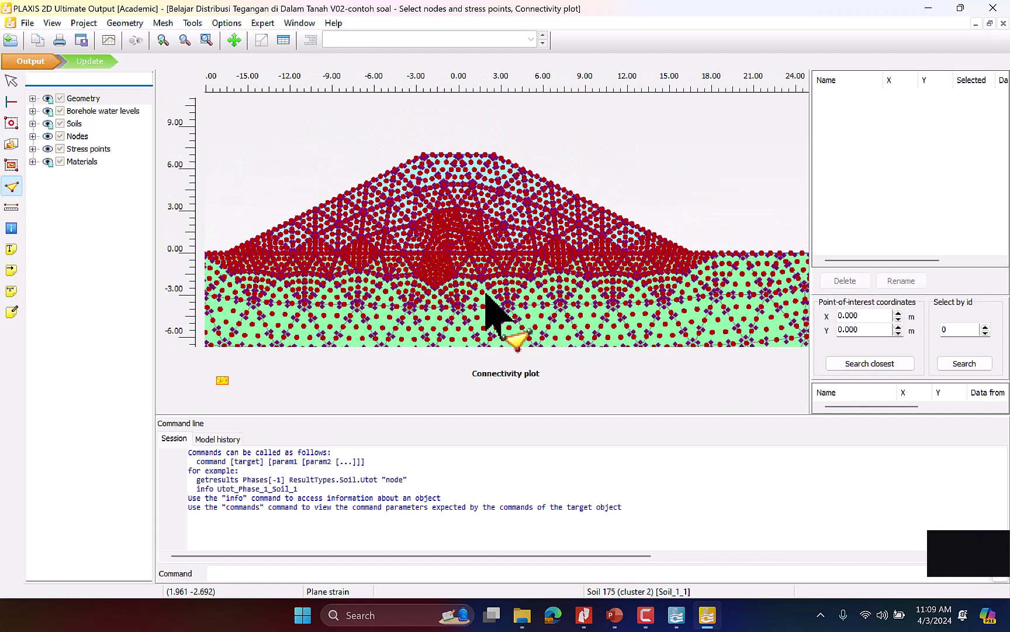
scroll(479, 164, "up", 5)
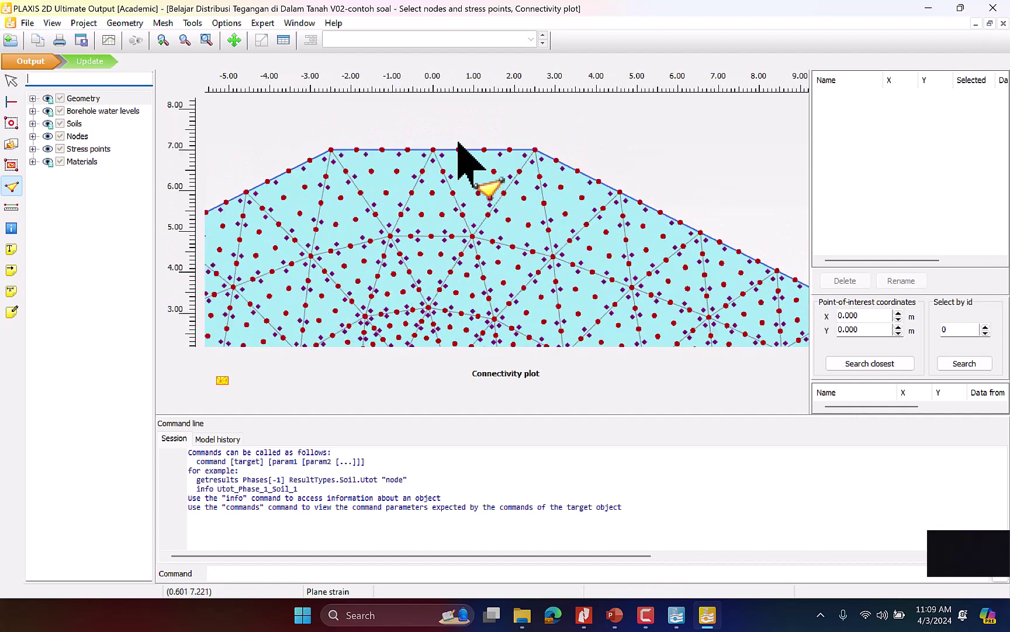
scroll(458, 143, "up", 2)
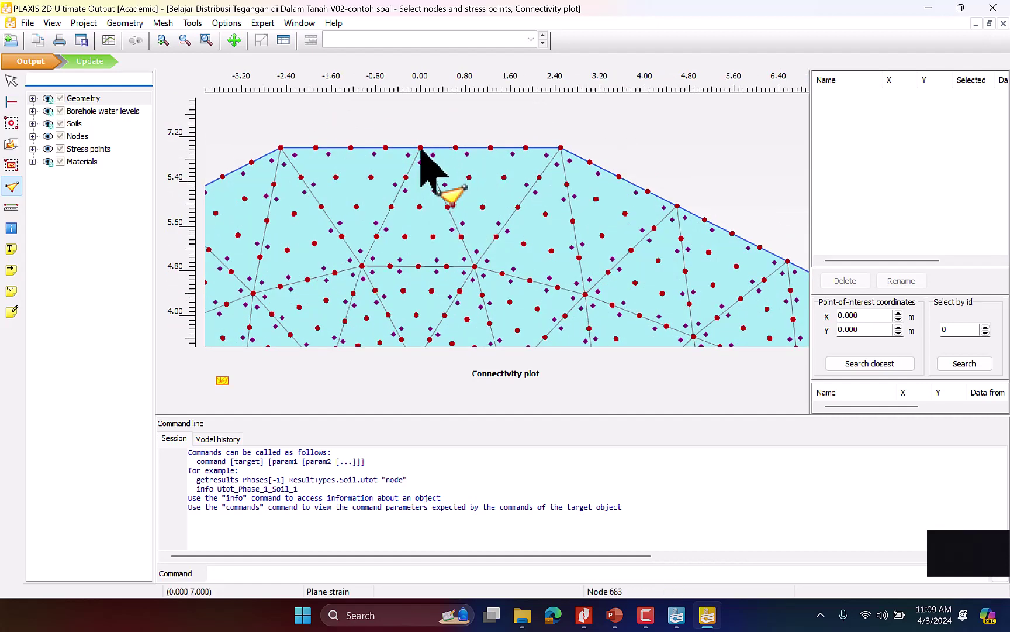
left_click(421, 148)
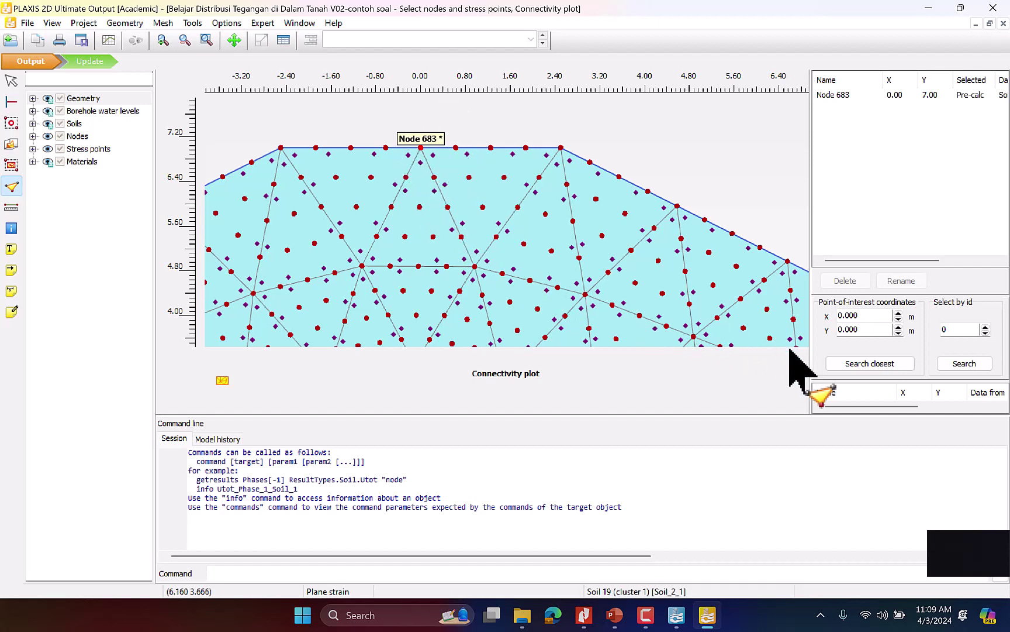
left_click(97, 61)
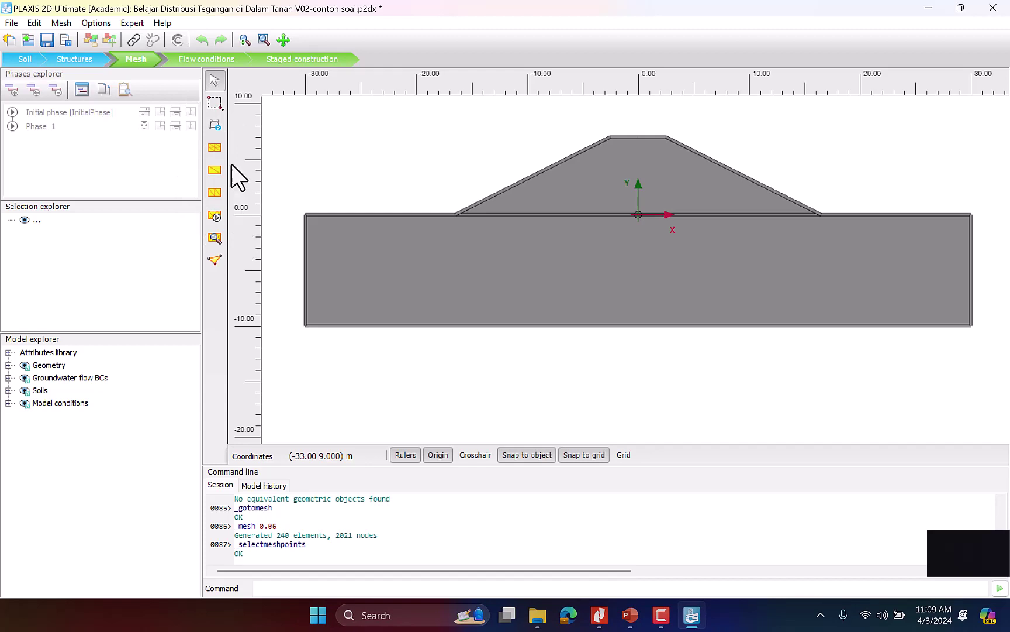
View the Flow conditions, then compare the active soil clusters of the Initial phase and Phase_1 in Staged construction
left_click(212, 60)
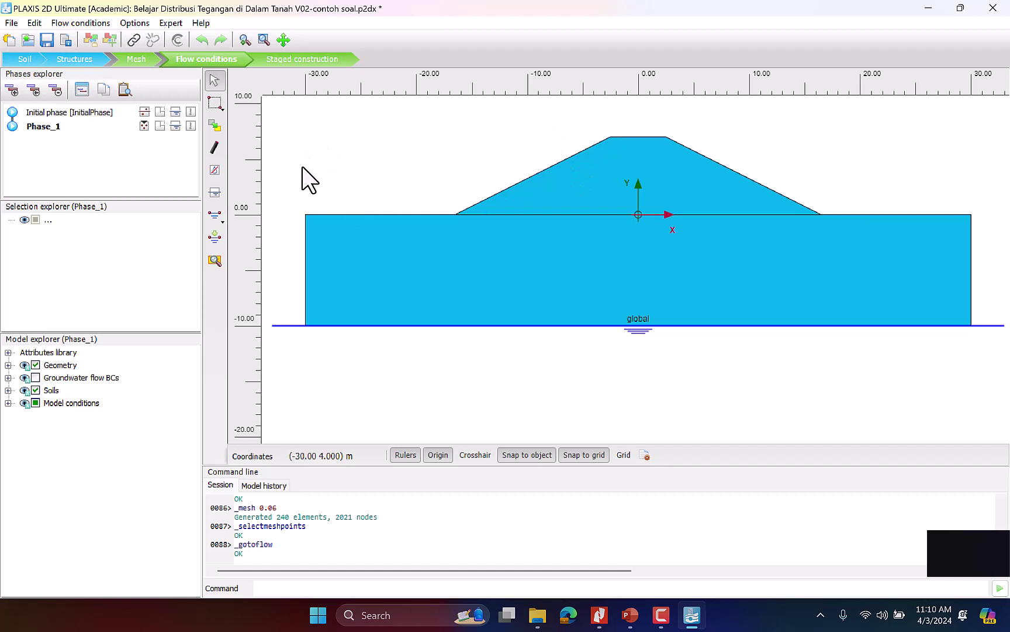
left_click(295, 60)
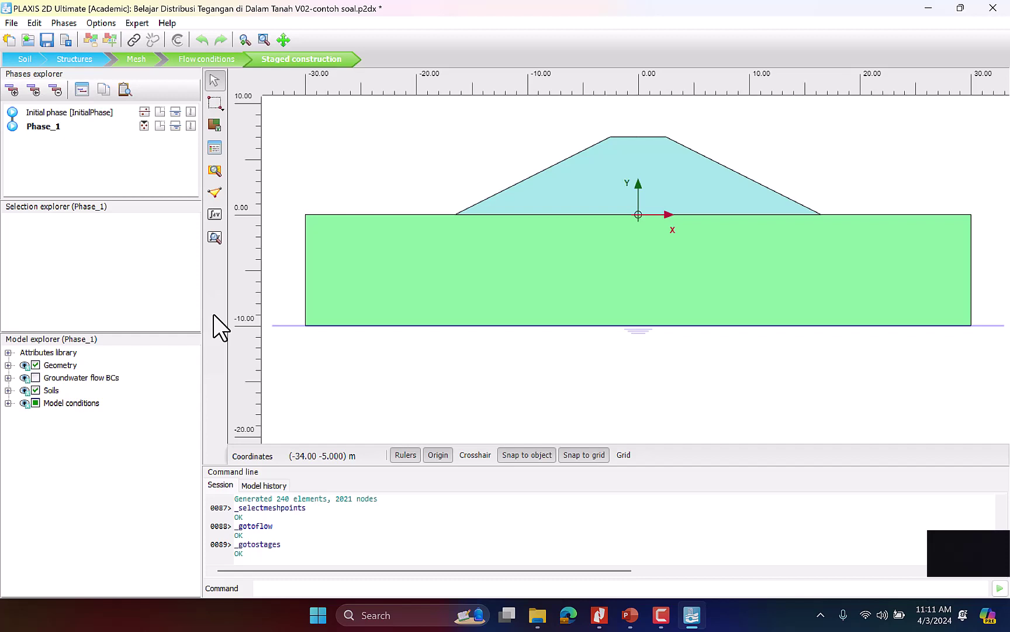
left_click(66, 113)
scroll(453, 181, "down", 1)
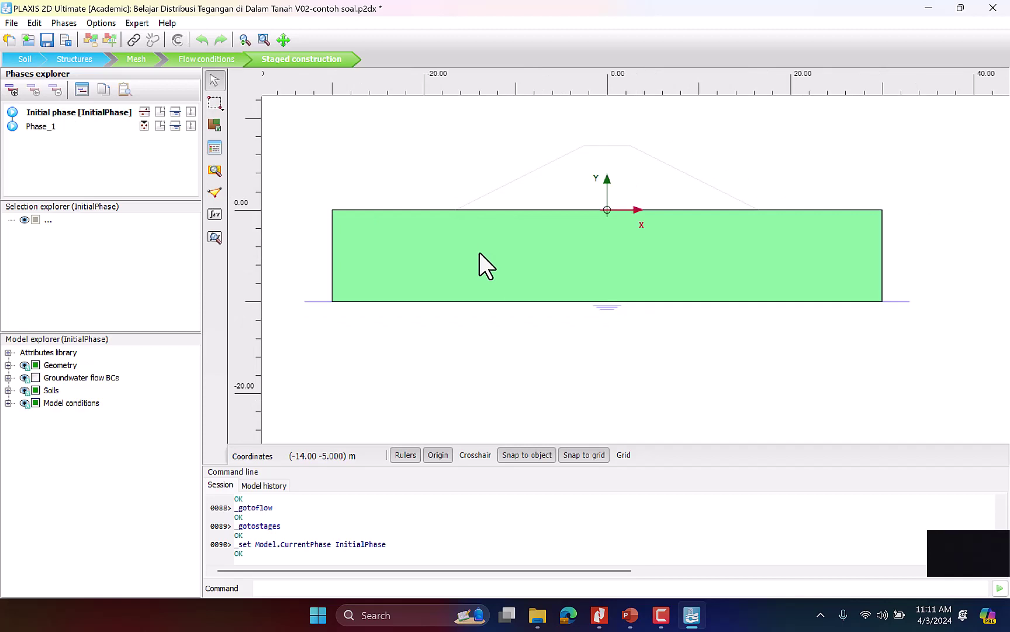
left_click(58, 125)
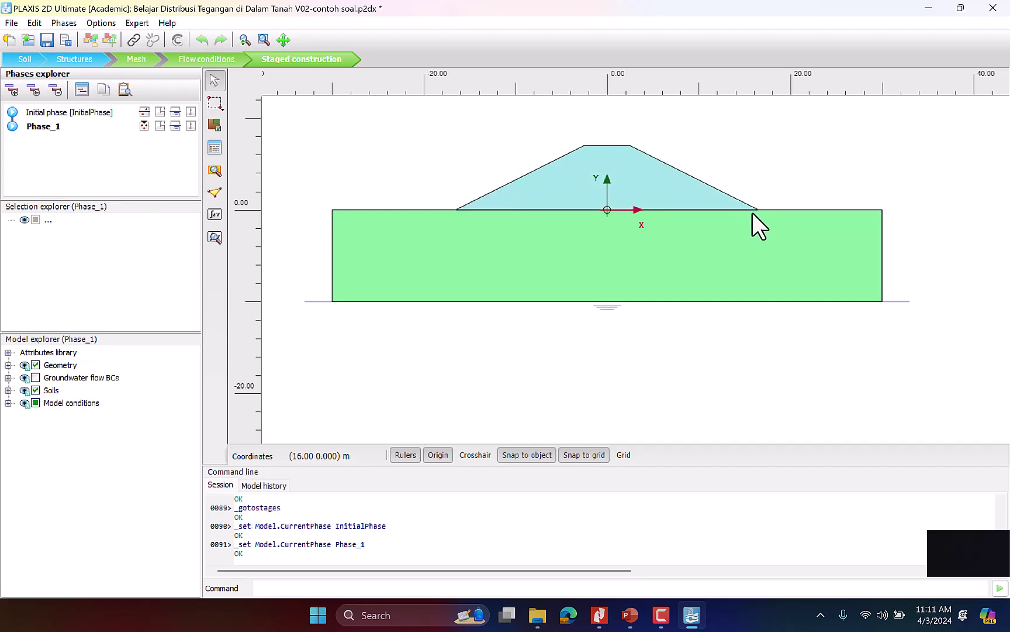
left_click(48, 113)
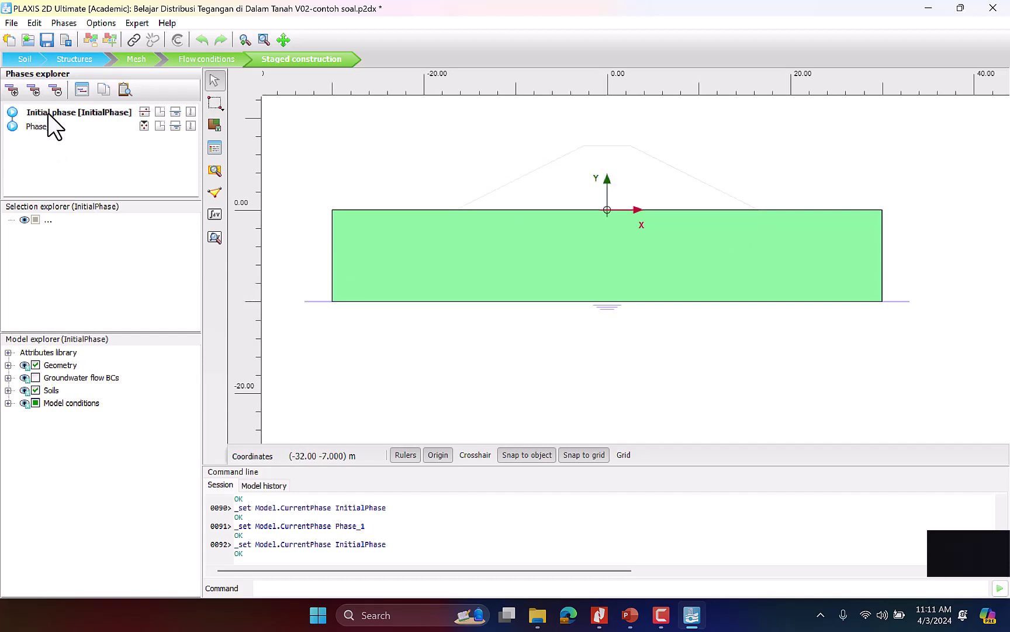
Open the phase settings and review the calculation type and loading type options available for the Initial phase
left_click(83, 94)
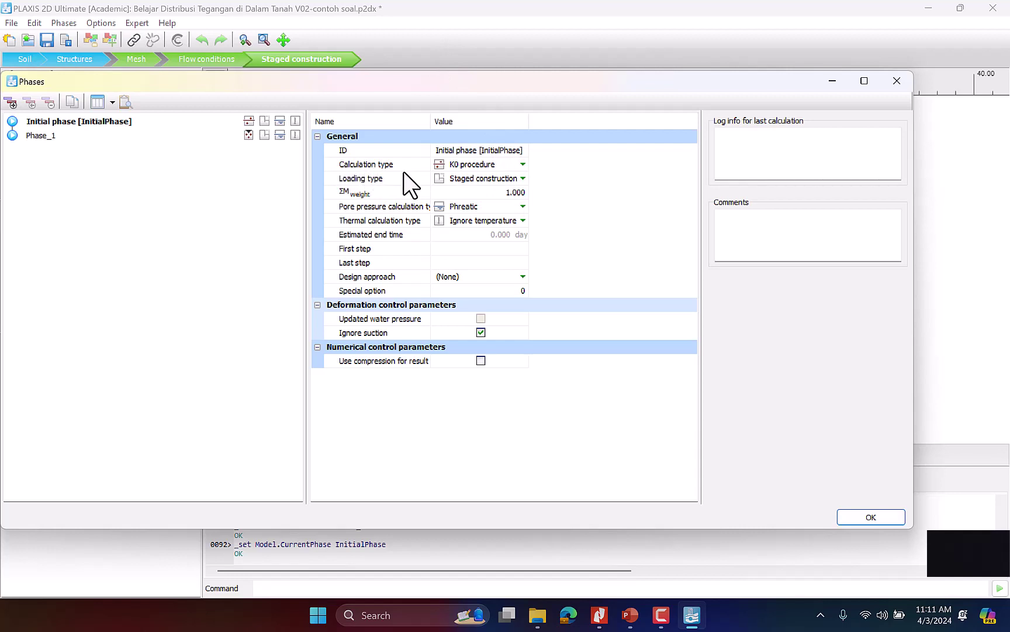
left_click(522, 166)
left_click(521, 165)
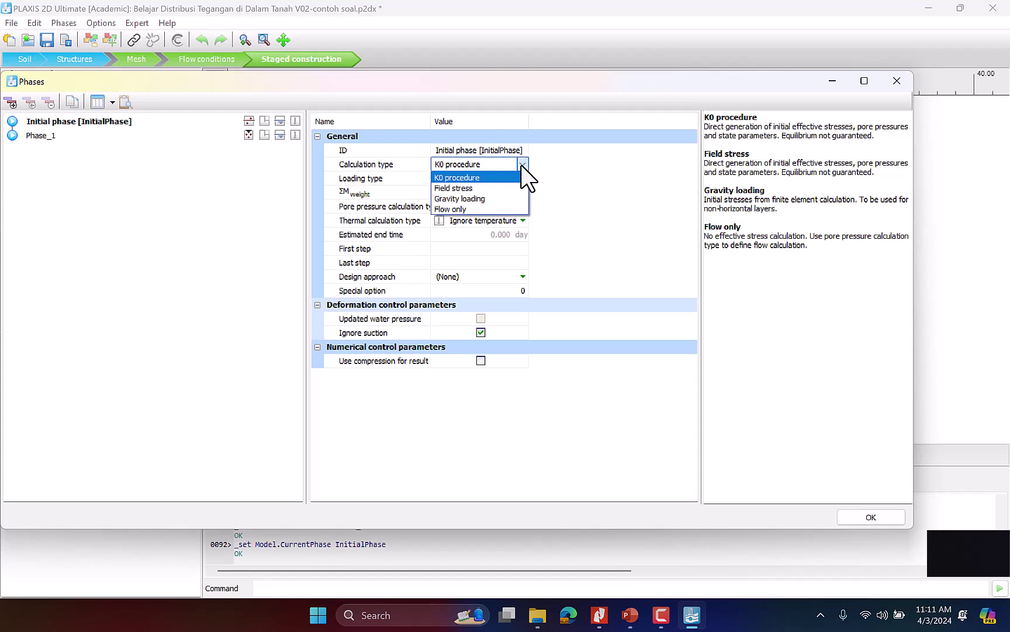
left_click(566, 166)
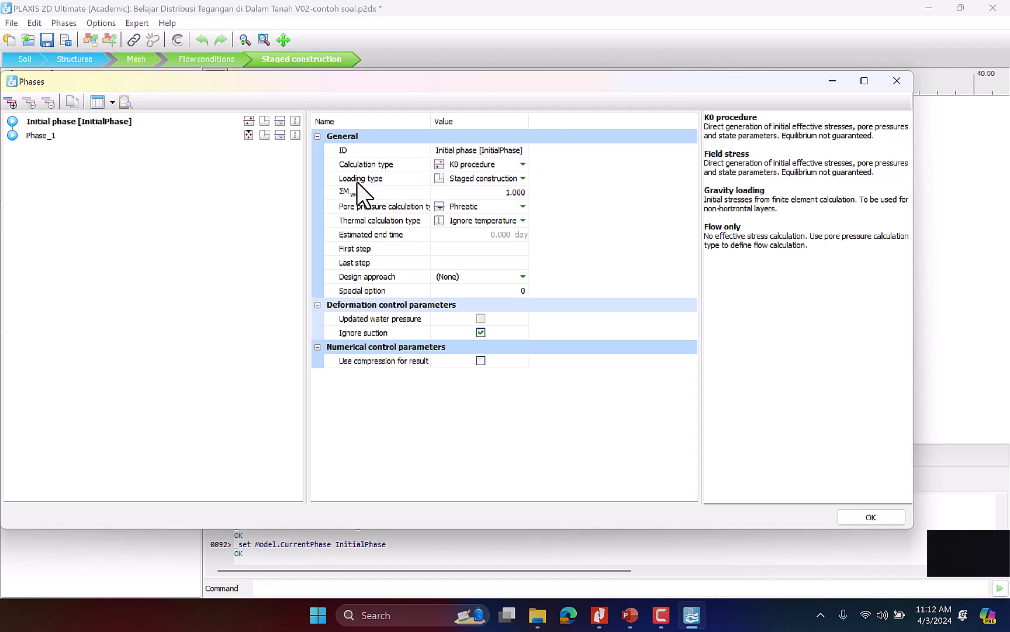
left_click(521, 179)
left_click(522, 179)
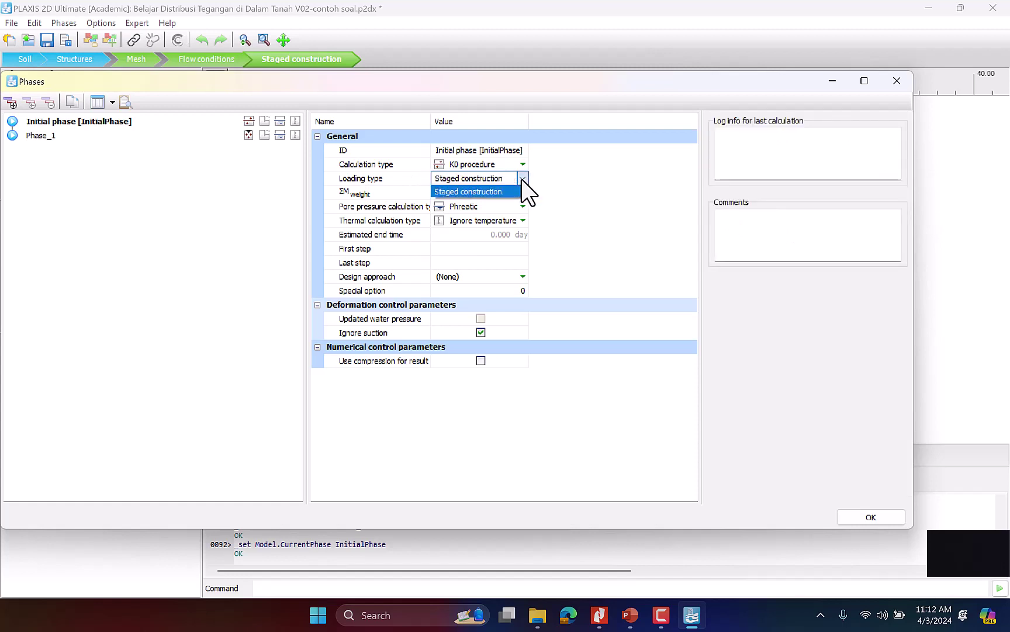
left_click(593, 172)
Review the general settings of Phase_1 and the available calculation types, keeping Plastic
left_click(55, 139)
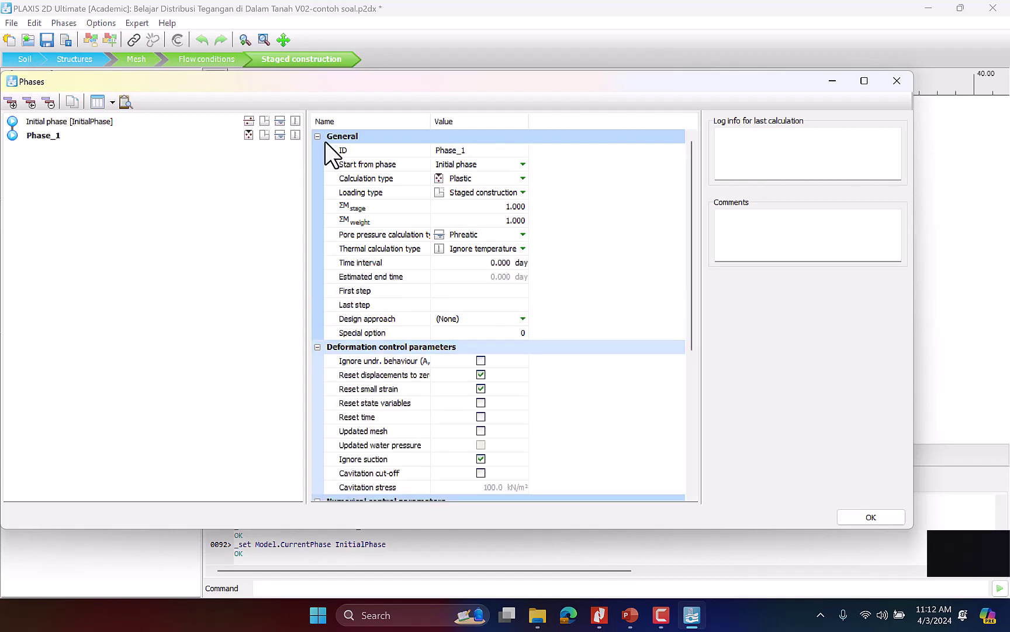
left_click(521, 179)
left_click(521, 179)
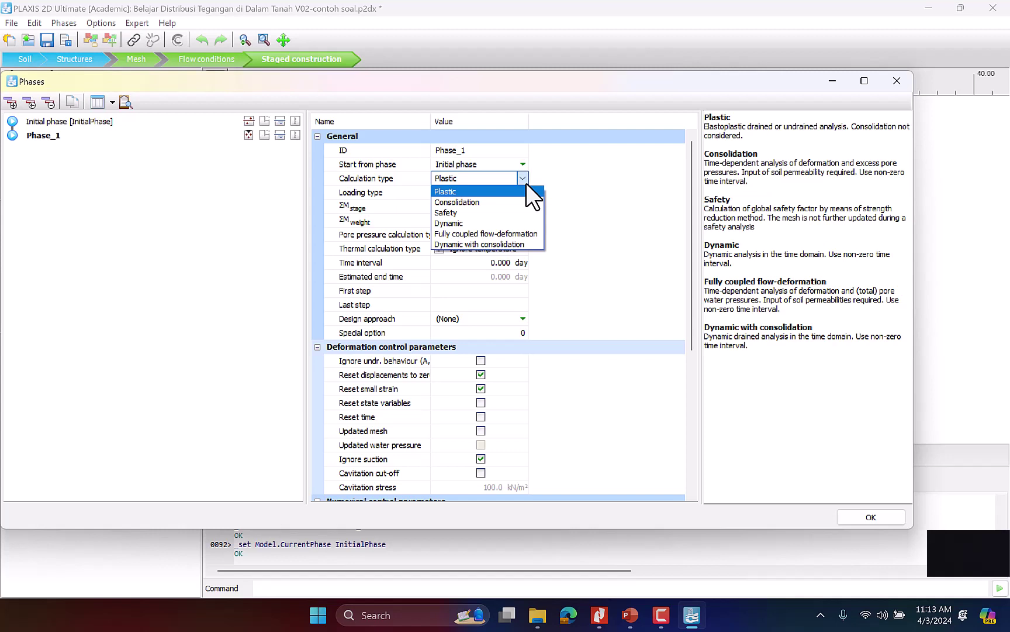
left_click(578, 166)
Compare the Initial phase's K0 procedure and Gravity loading calculation options, keeping K0 procedure
left_click(90, 124)
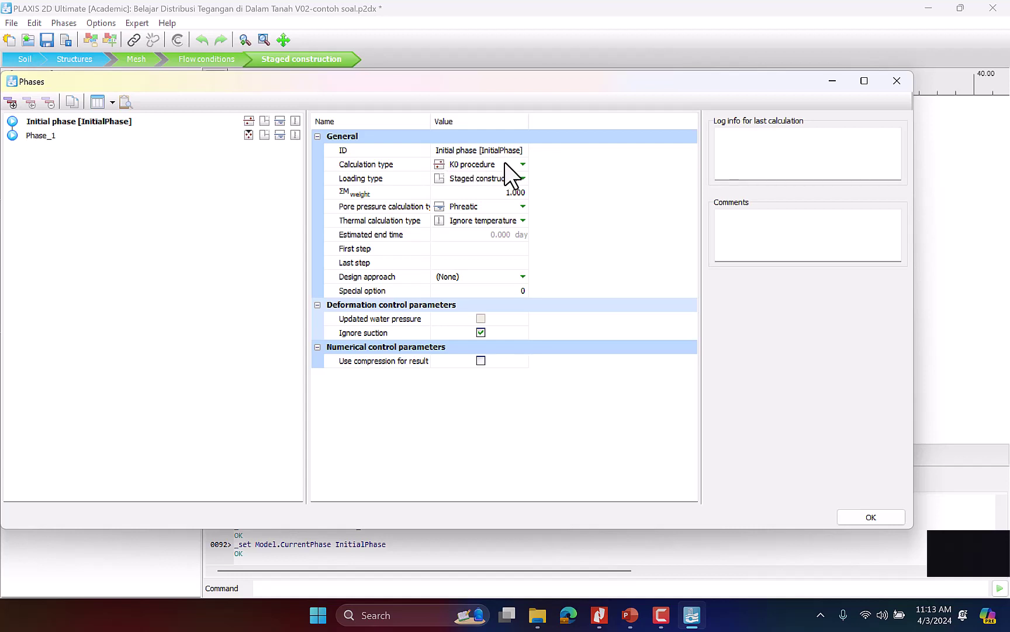
left_click(521, 165)
left_click(522, 165)
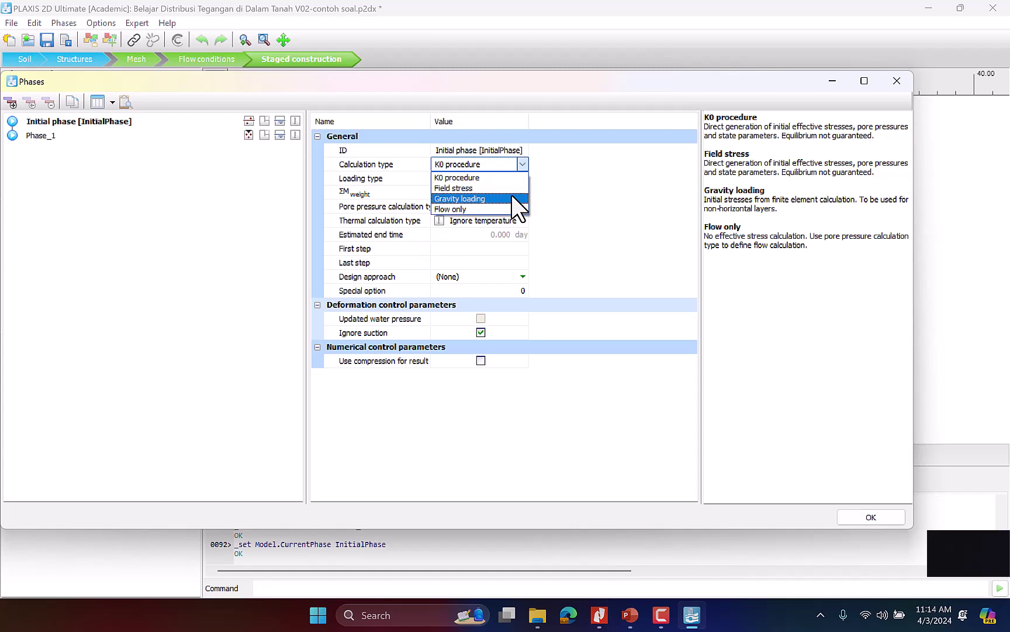
left_click(524, 181)
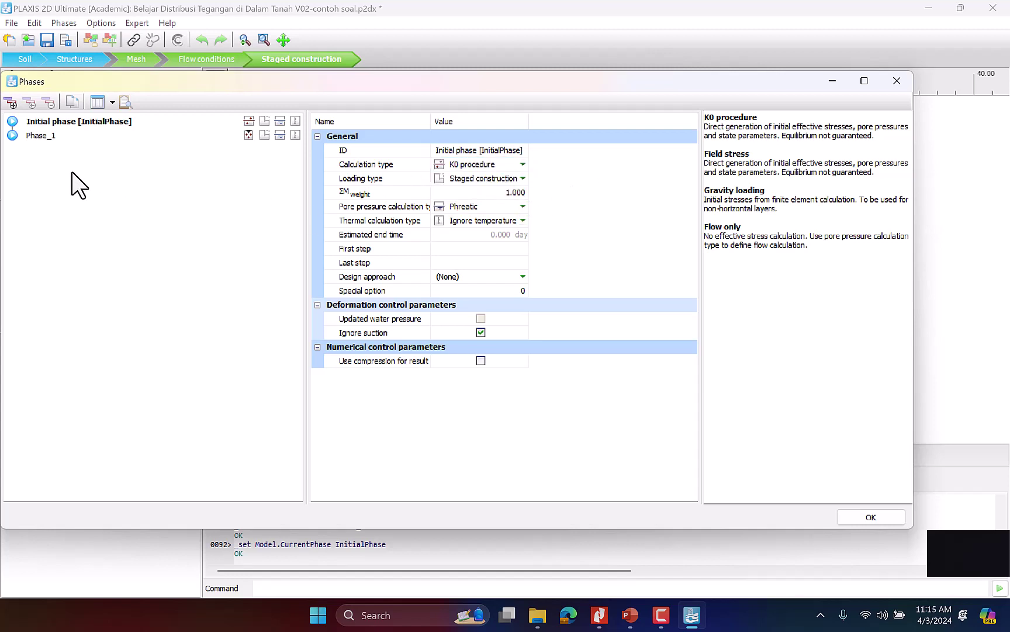
Set the time interval of Phase_1 to 14 days and accept the phase settings
left_click(67, 134)
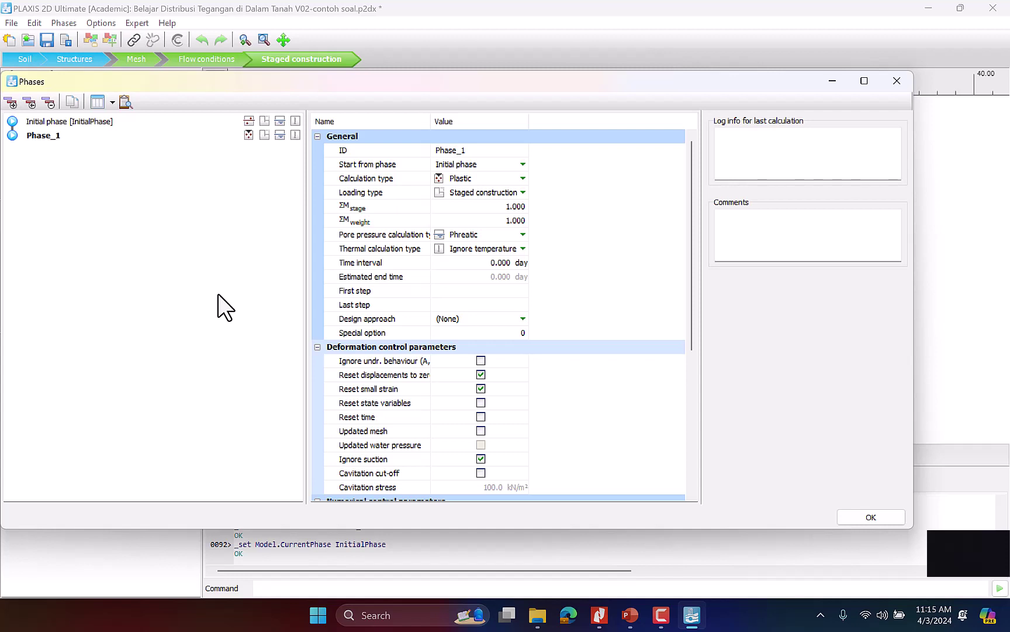
left_click(522, 263)
type("14")
key("Return")
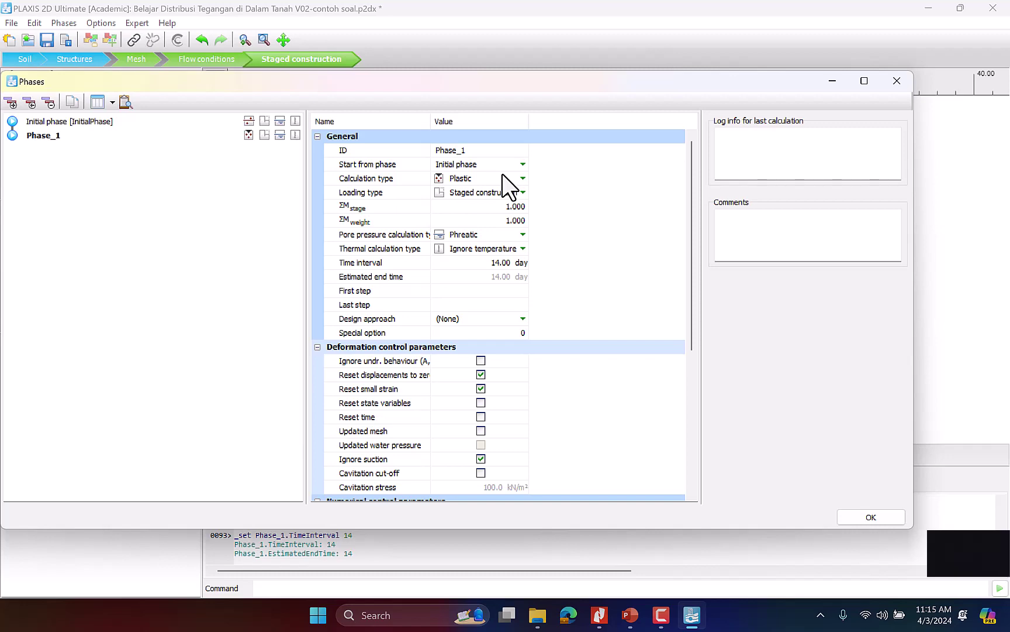
left_click(880, 520)
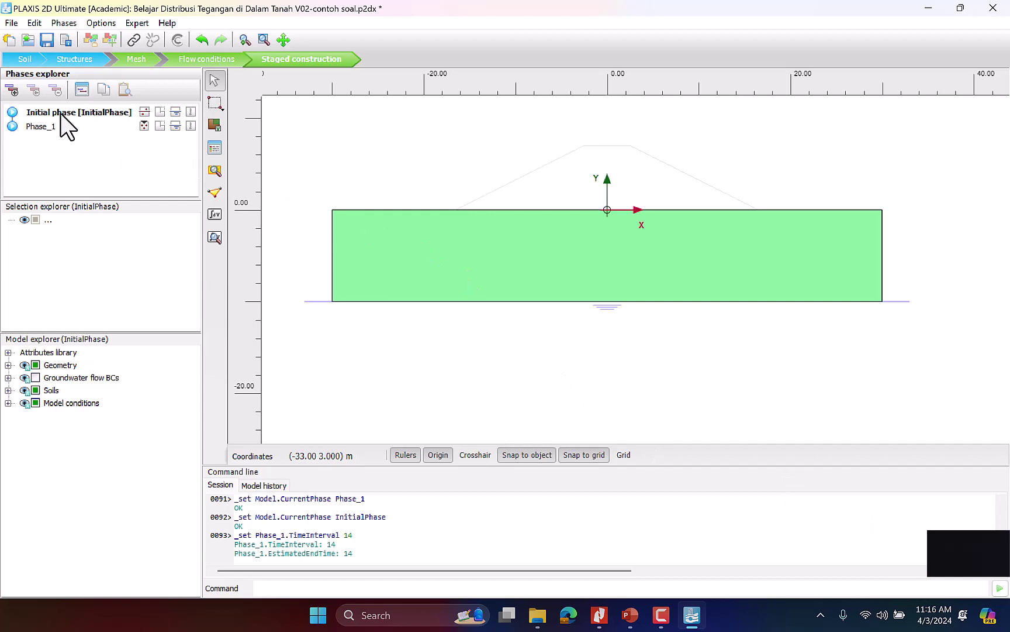
Activate Phase_1 and calculate the project's construction phases
left_click(55, 127)
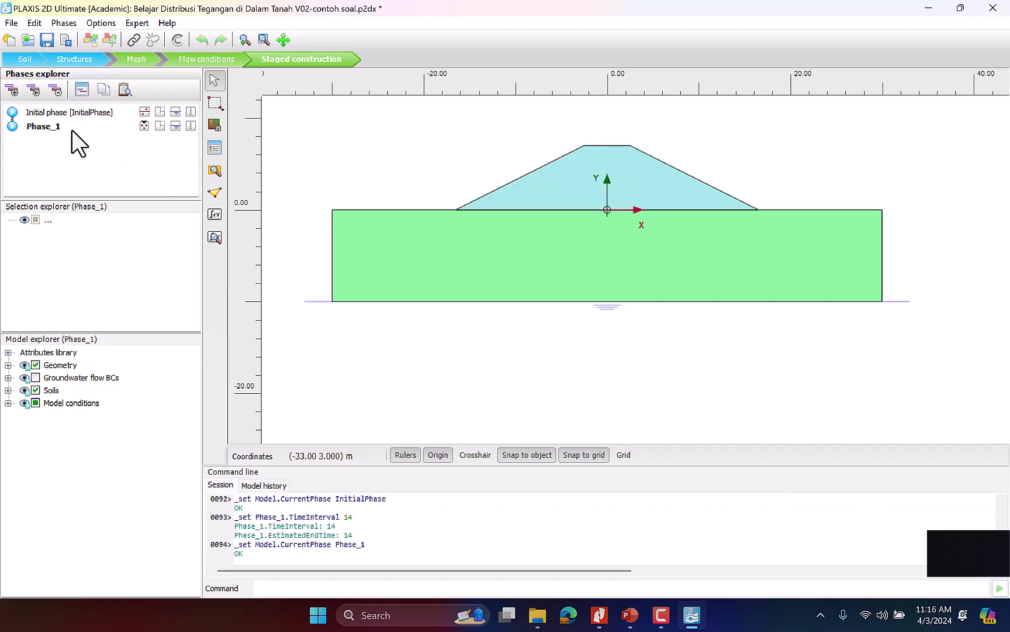
left_click(218, 225)
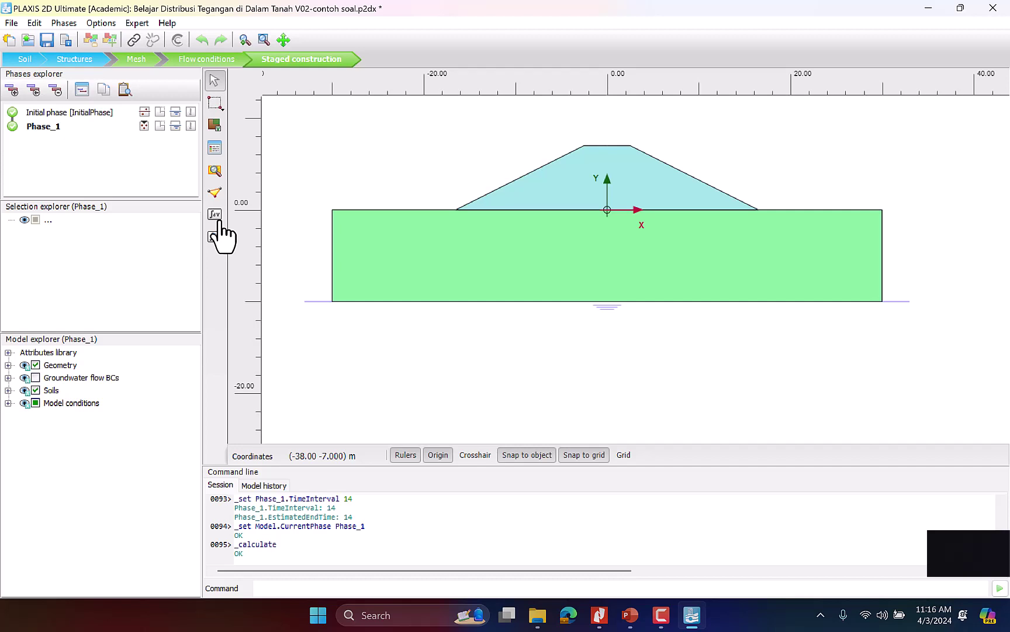
Compare the Initial phase and Phase_1 geometry, and view the calculation results of Phase_1 in PLAXIS 2D Output
left_click(50, 123)
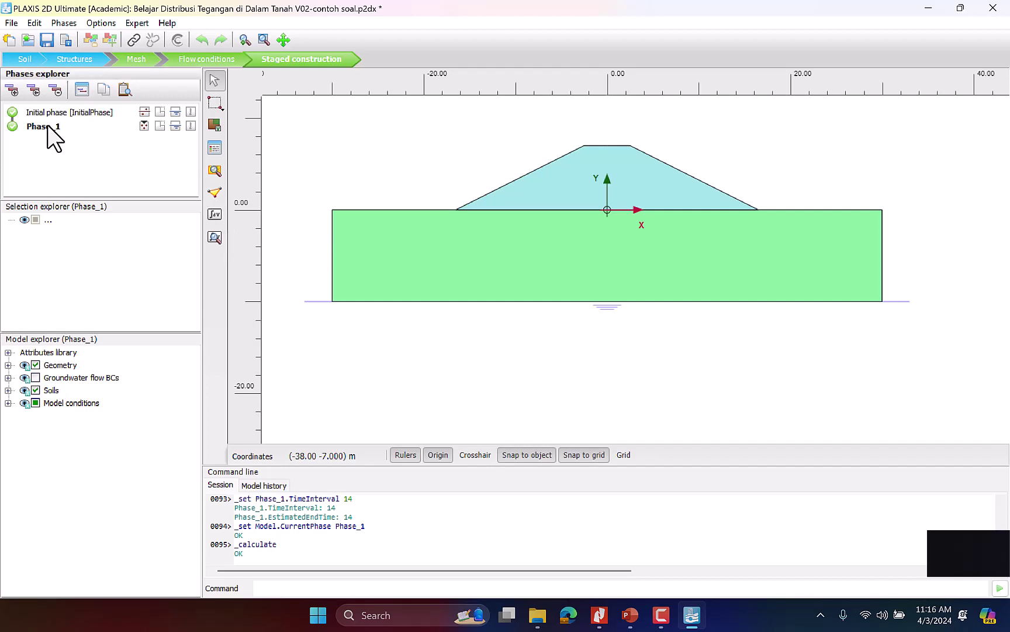
left_click(59, 114)
left_click(55, 126)
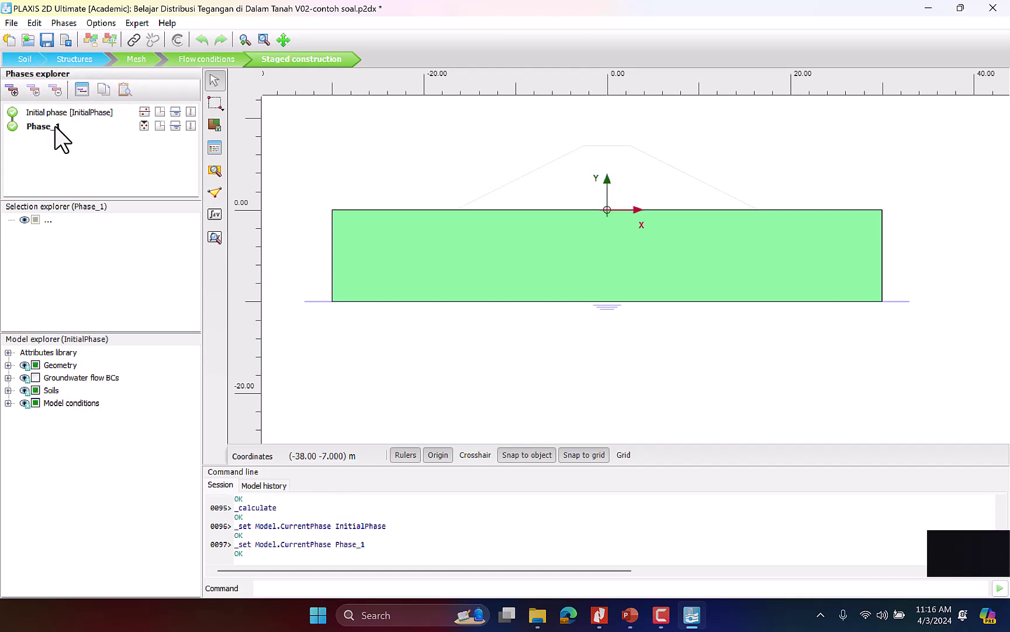
left_click(216, 246)
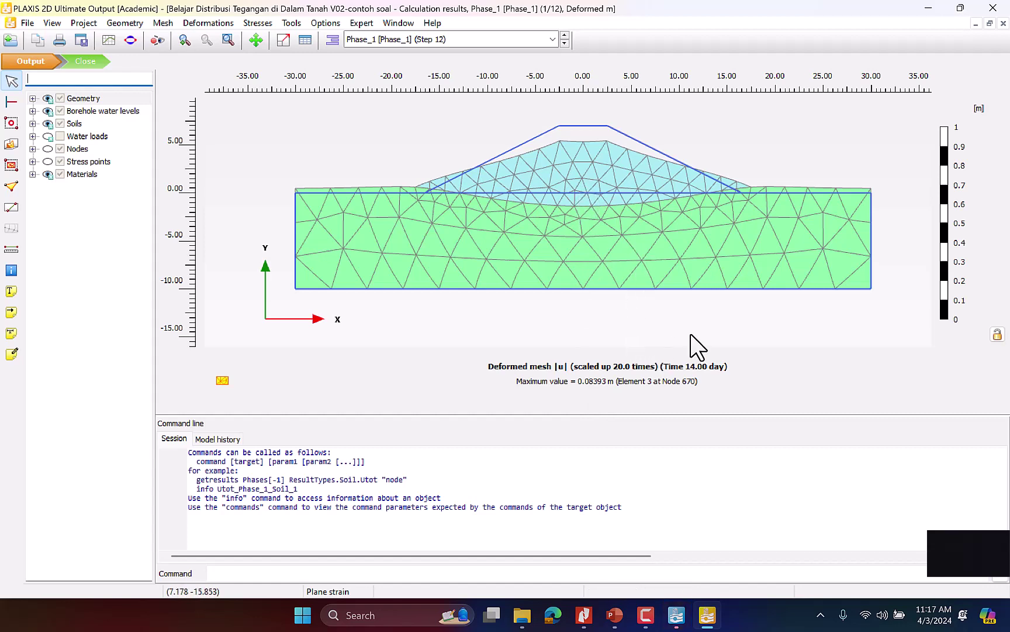
Show the vertical total displacements u_y of Phase_1 and display them as contour lines
left_click(216, 23)
mouse_move(239, 65)
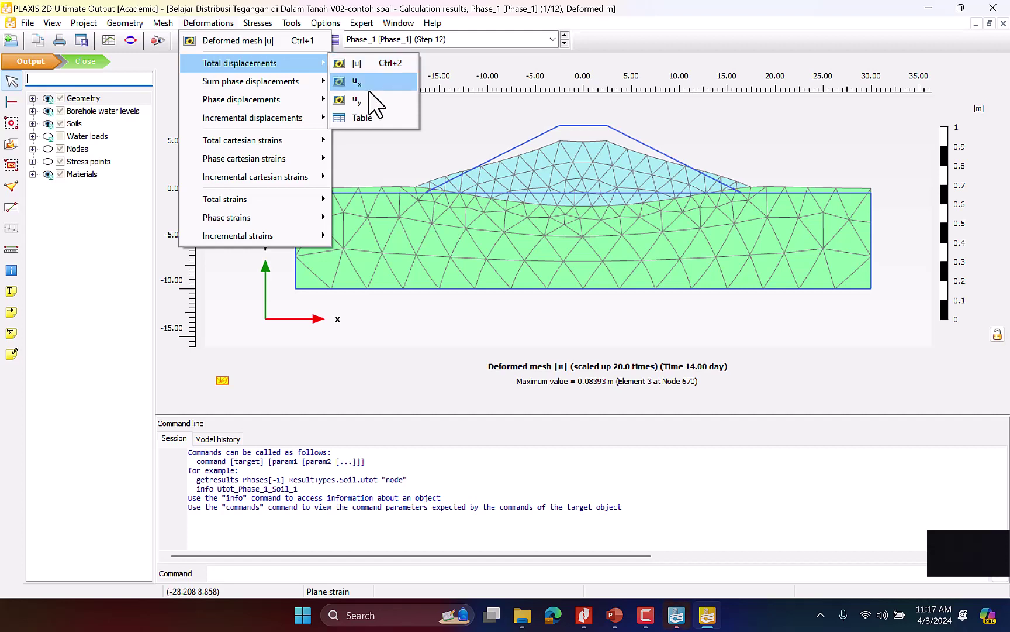
left_click(384, 100)
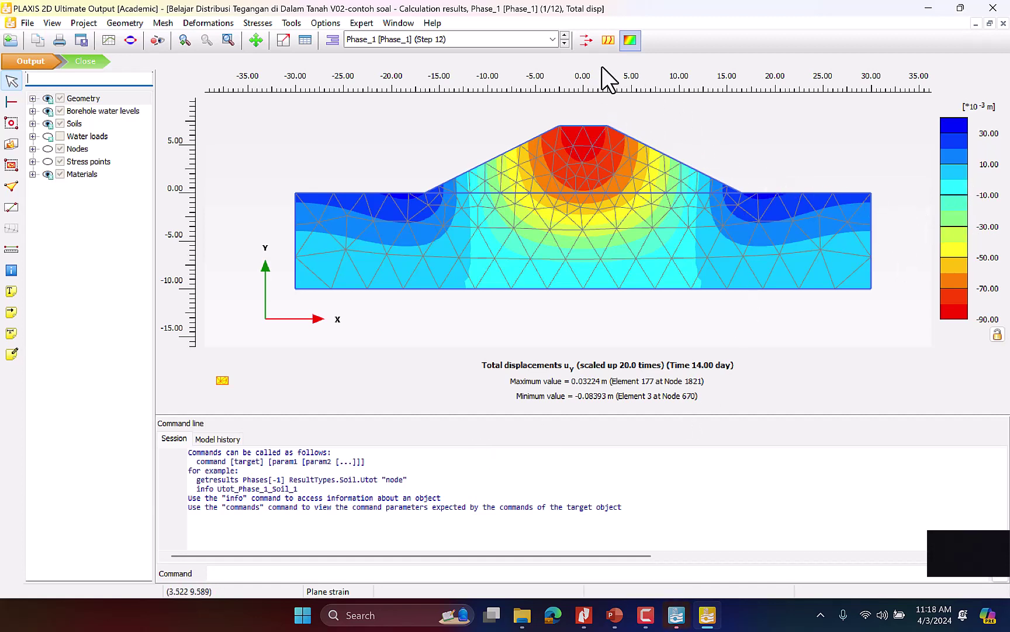
left_click(608, 41)
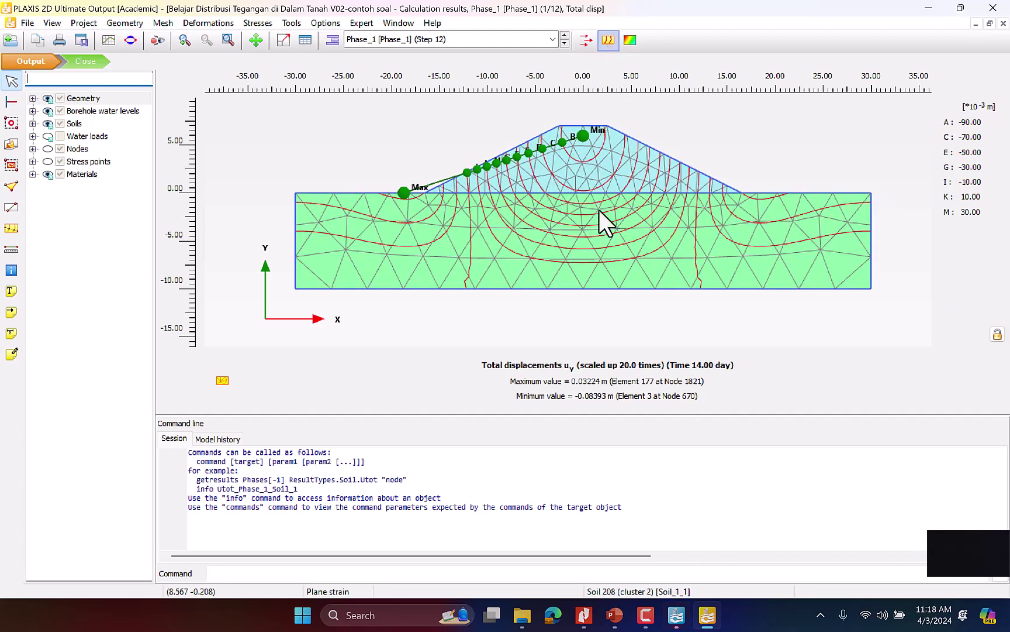
scroll(671, 229, "up", 1)
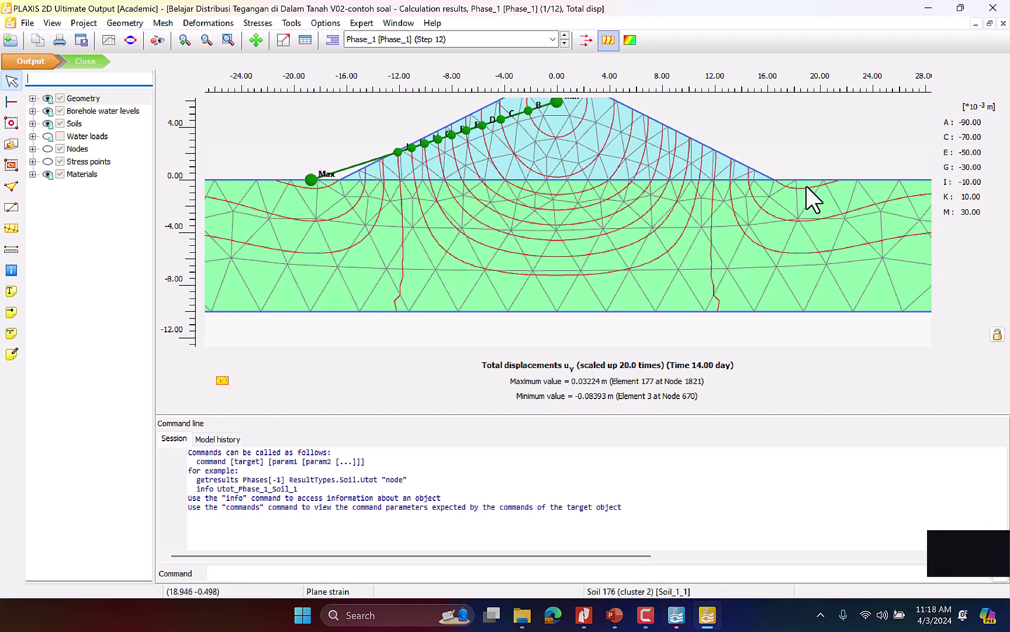
Display the vertical displacements u_y as arrows and examine their direction beneath the embankment and around its toe
left_click(587, 41)
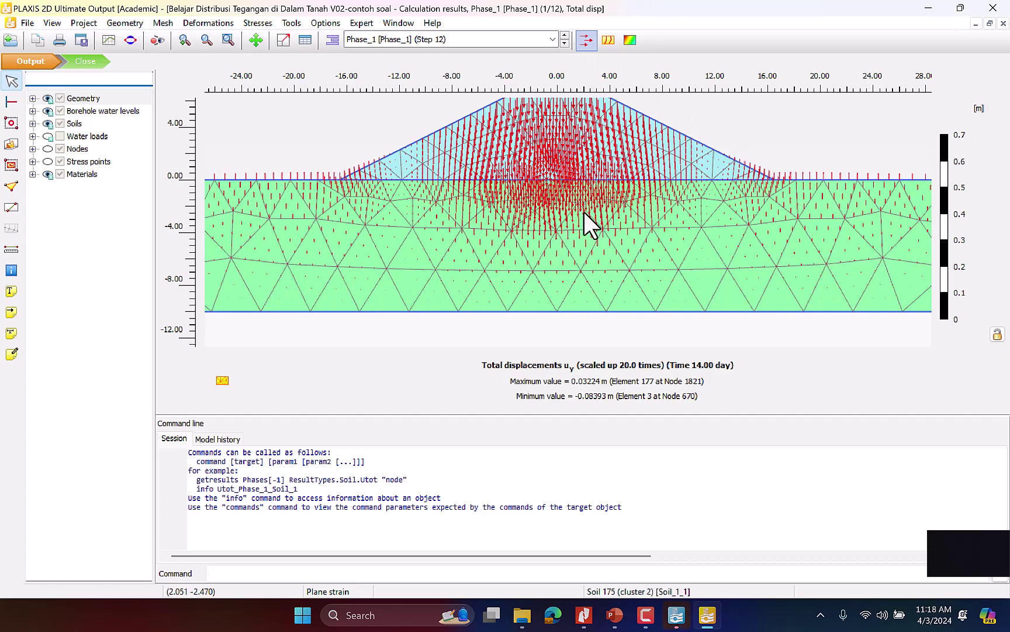
scroll(587, 221, "up", 2)
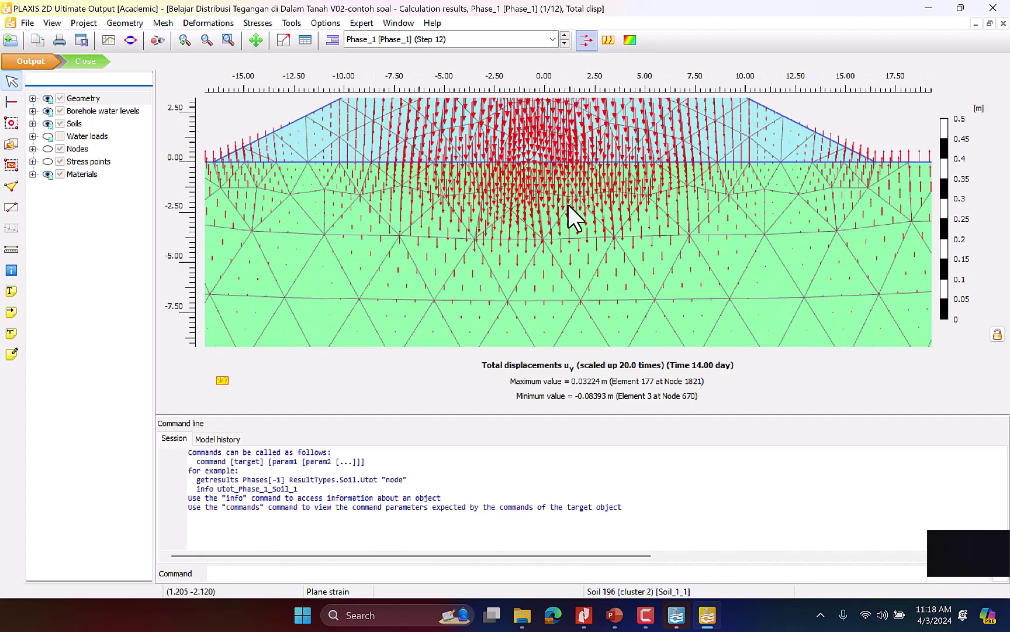
scroll(602, 199, "down", 2)
scroll(819, 181, "up", 2)
scroll(845, 167, "up", 4)
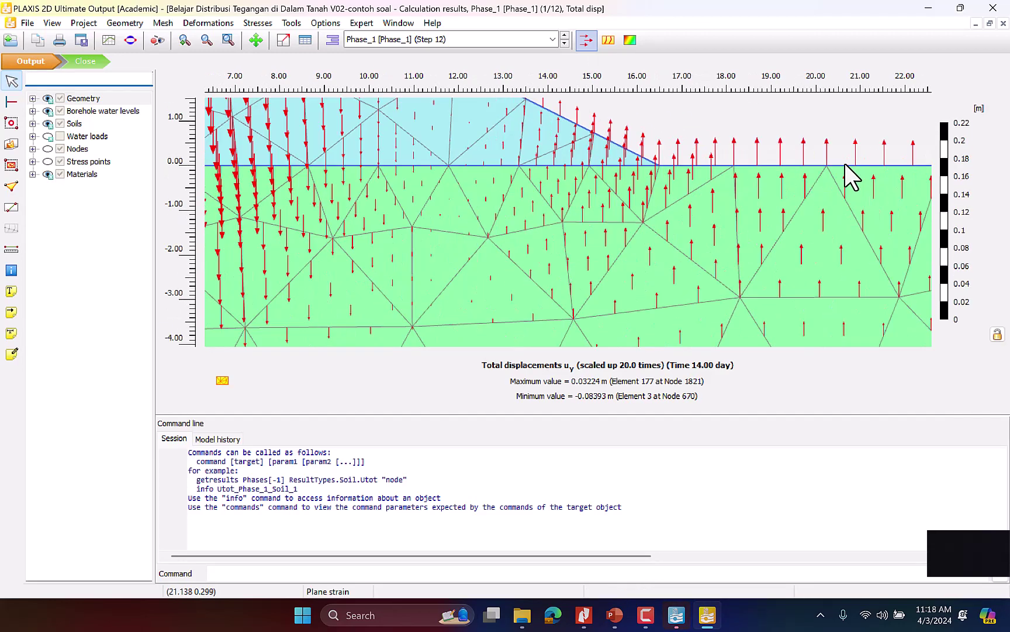
scroll(673, 174, "down", 6)
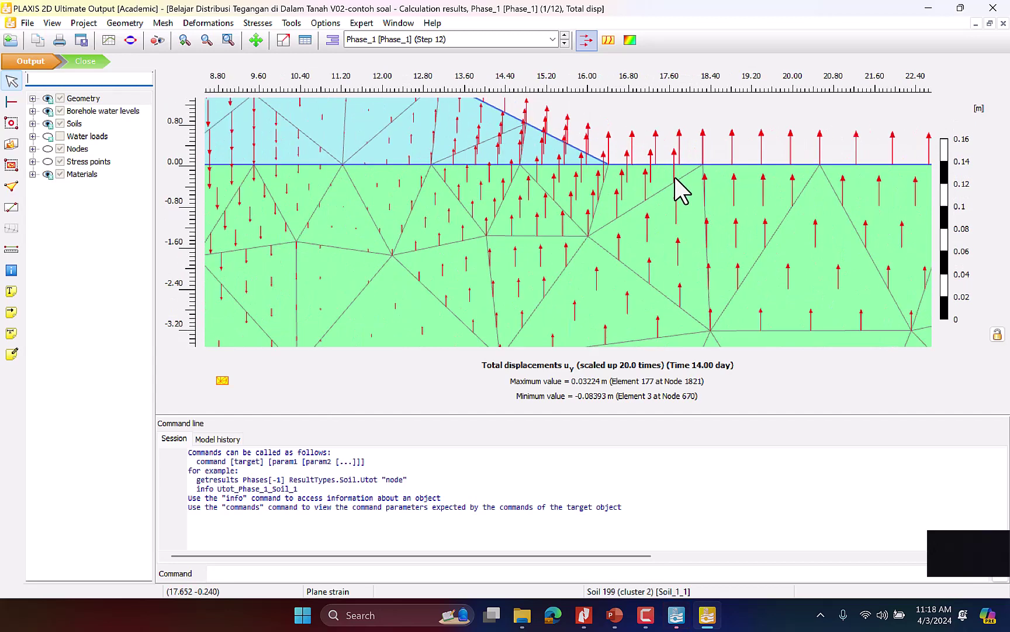
scroll(672, 173, "down", 1)
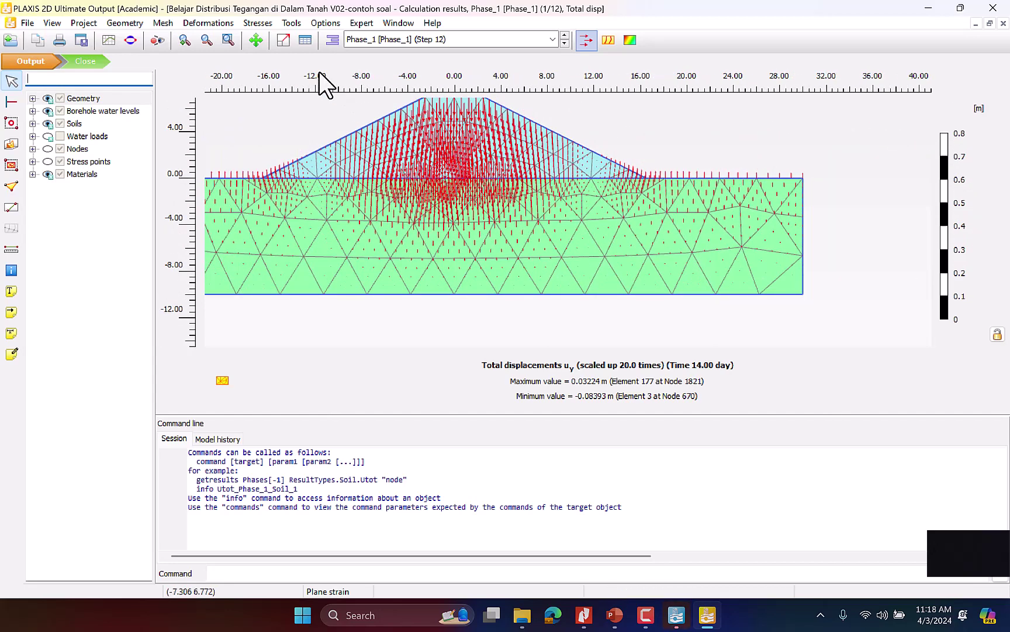
Show the horizontal total displacements u_x and examine the arrow directions beneath both embankment slopes
left_click(226, 24)
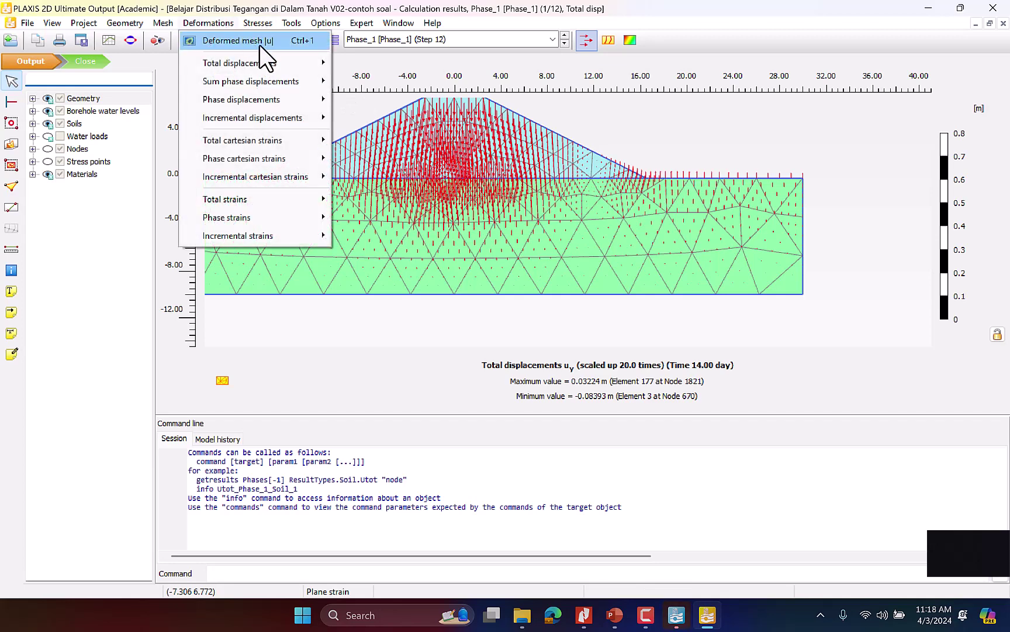
mouse_move(316, 62)
left_click(366, 82)
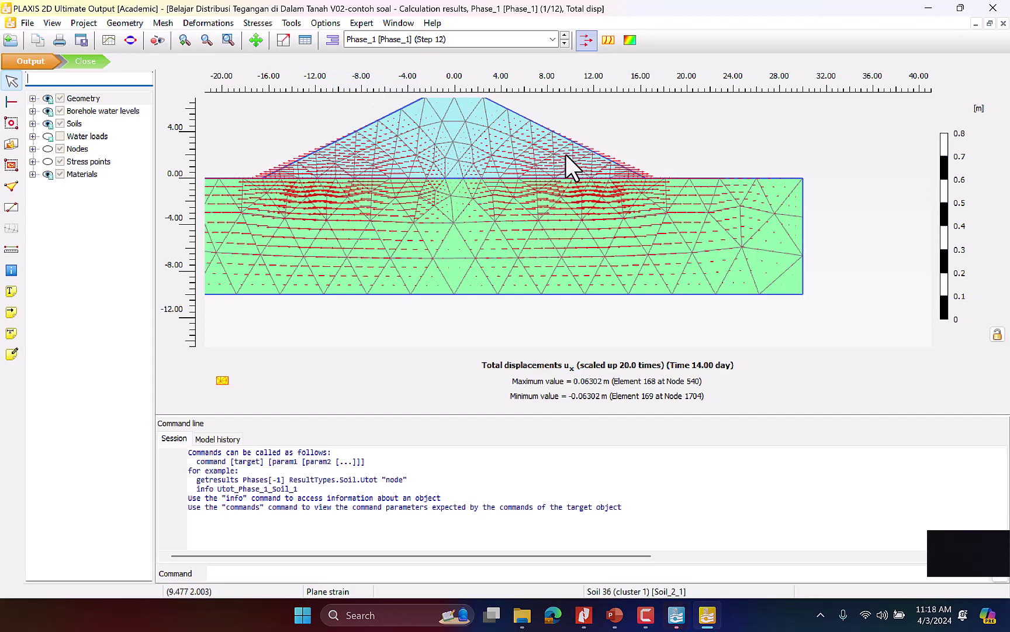
scroll(592, 158, "up", 4)
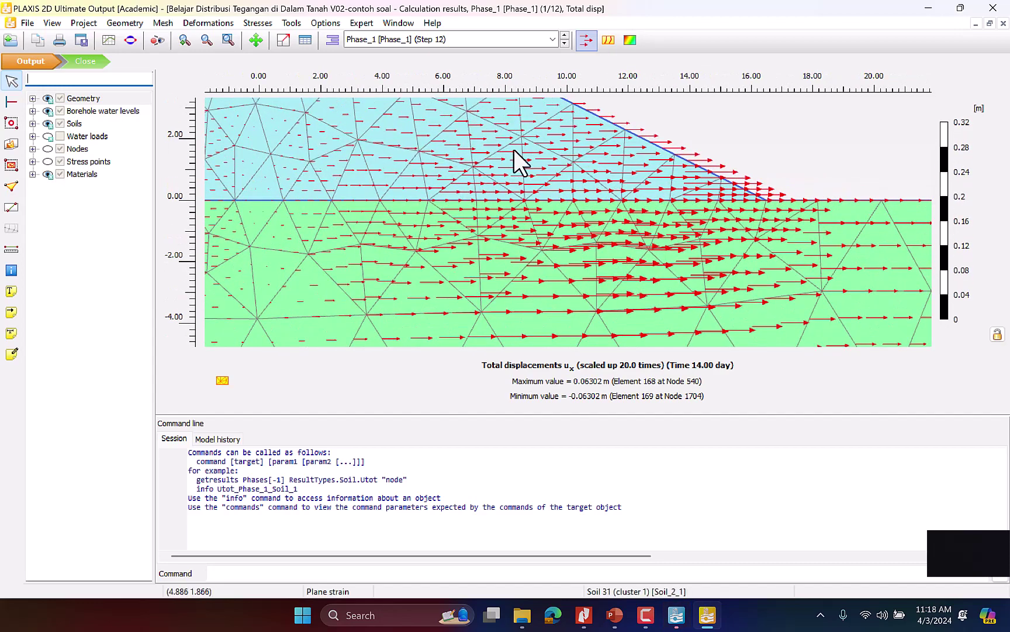
scroll(883, 198, "down", 3)
scroll(377, 186, "up", 4)
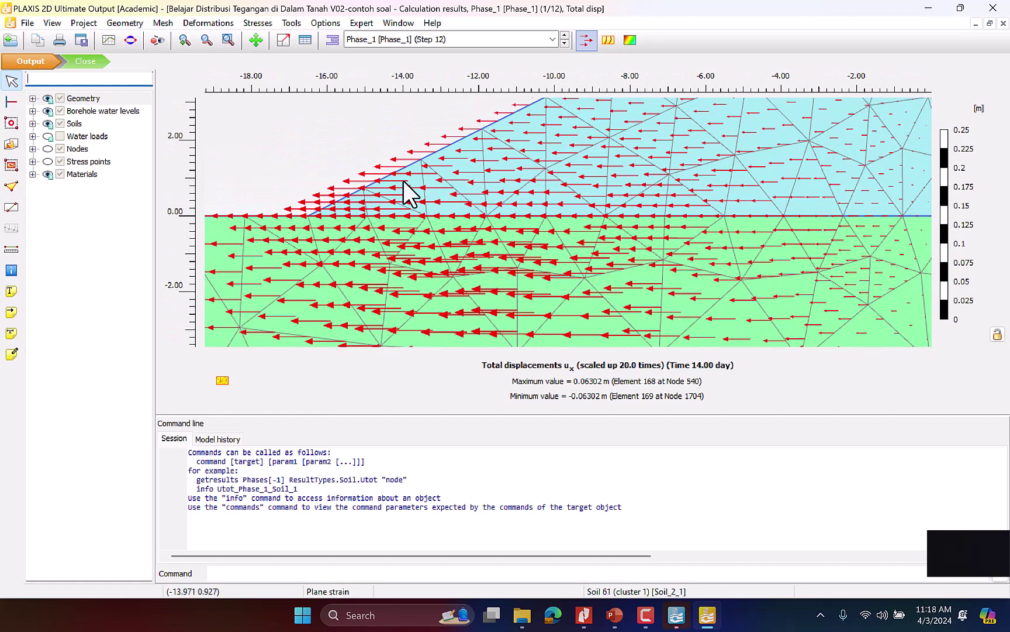
Show the total displacements |u|, examine the arrows around the embankment, and display the result as colour shadings
left_click(225, 22)
mouse_move(267, 63)
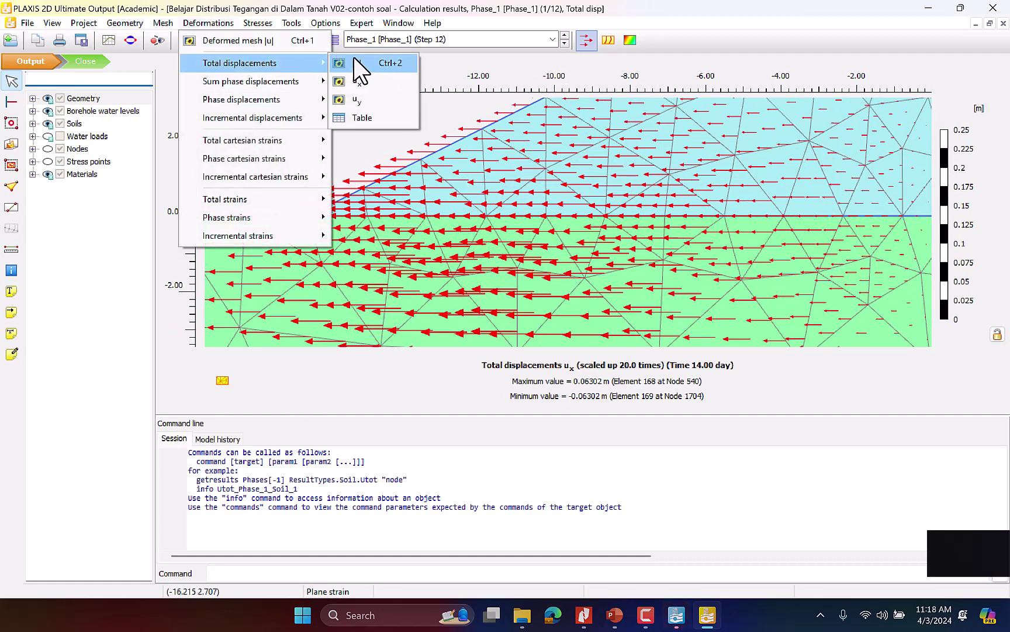
left_click(358, 63)
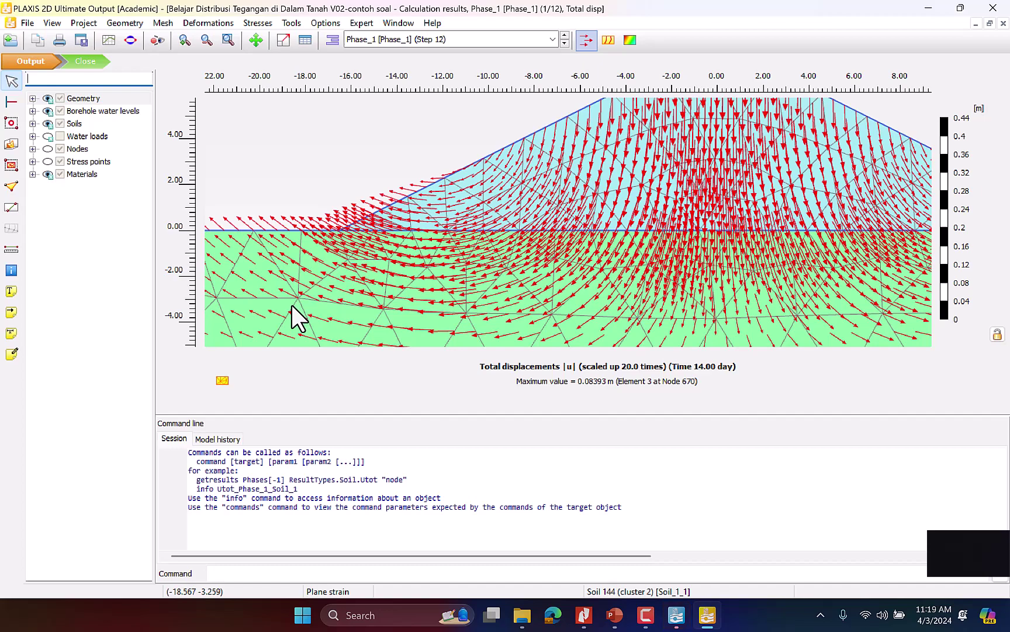
scroll(314, 172, "down", 5)
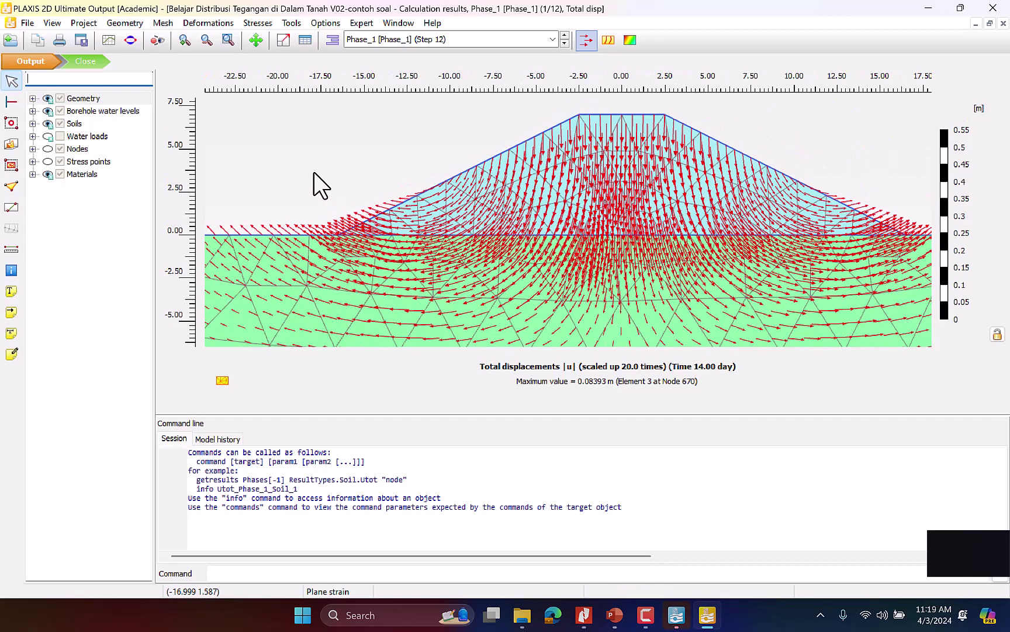
scroll(486, 155, "up", 2)
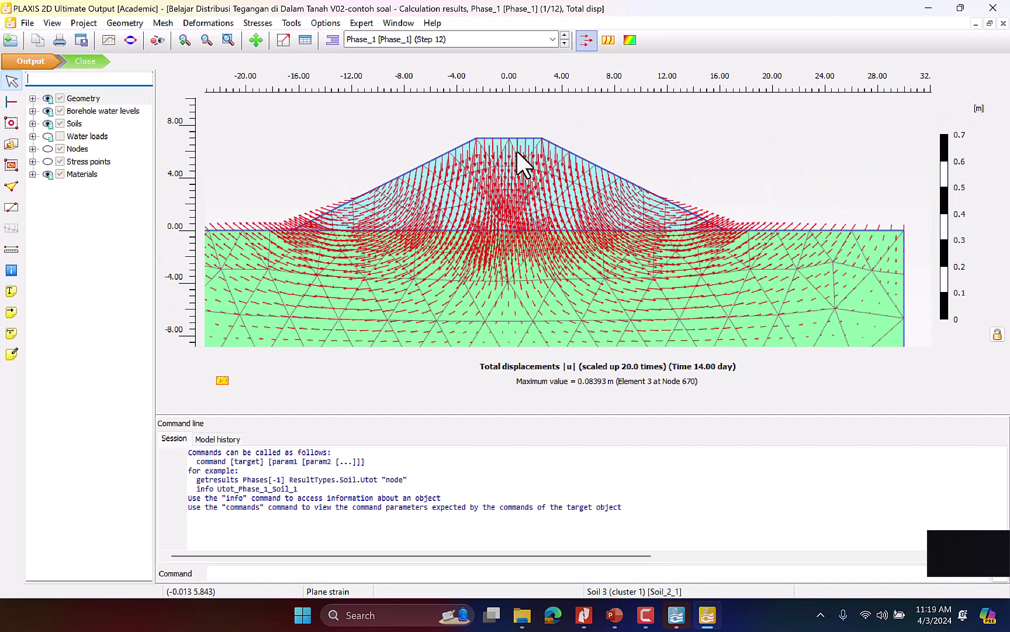
left_click(634, 40)
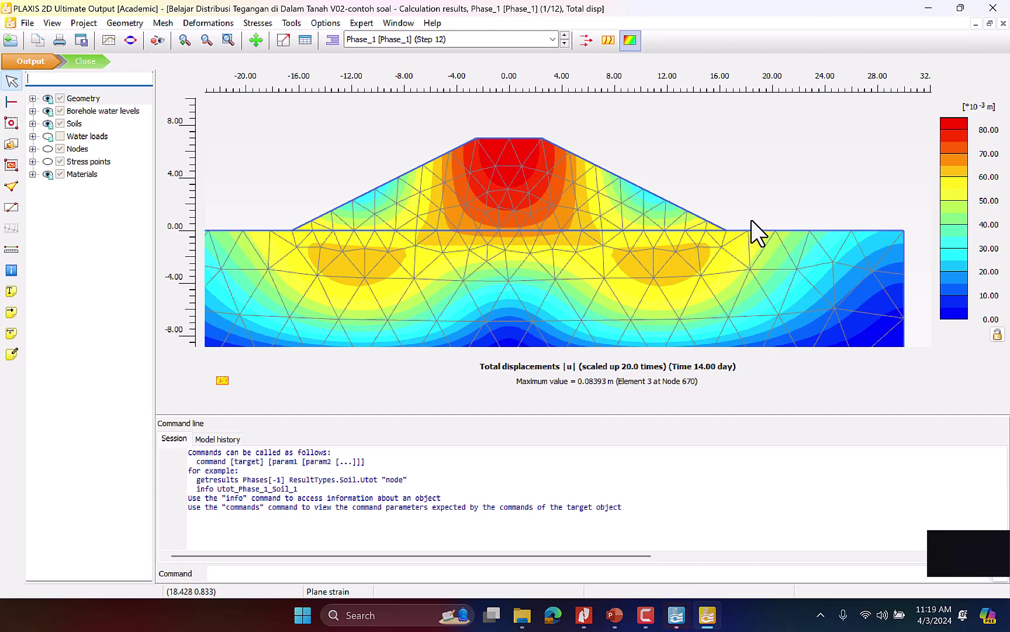
scroll(749, 167, "down", 2)
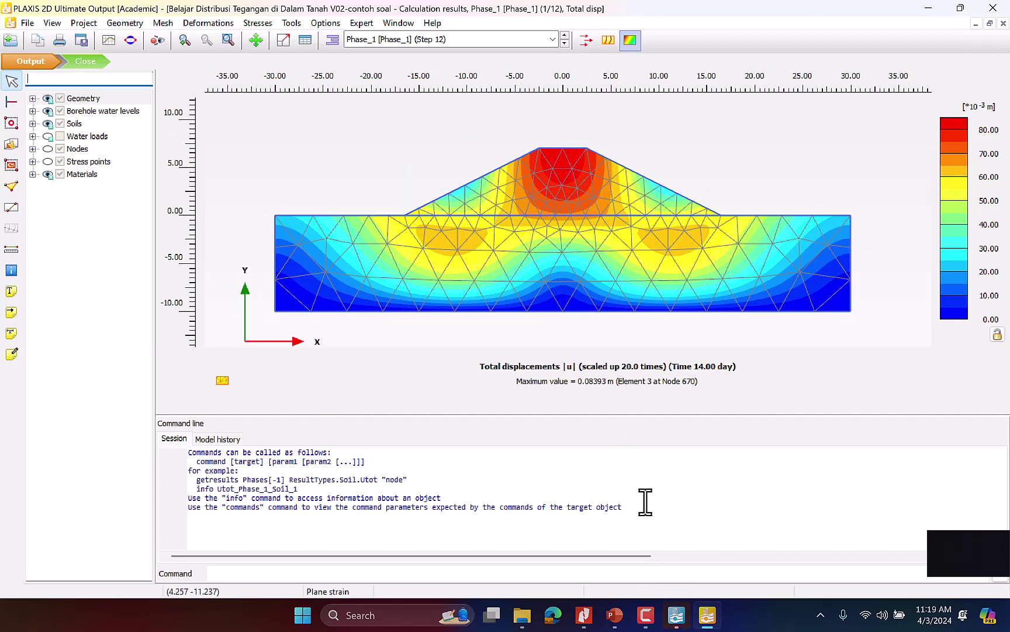
Switch to PowerPoint and review the embankment example's geometry, hand calculations for points A1 and A2, and PLAXIS stress slide
left_click(615, 619)
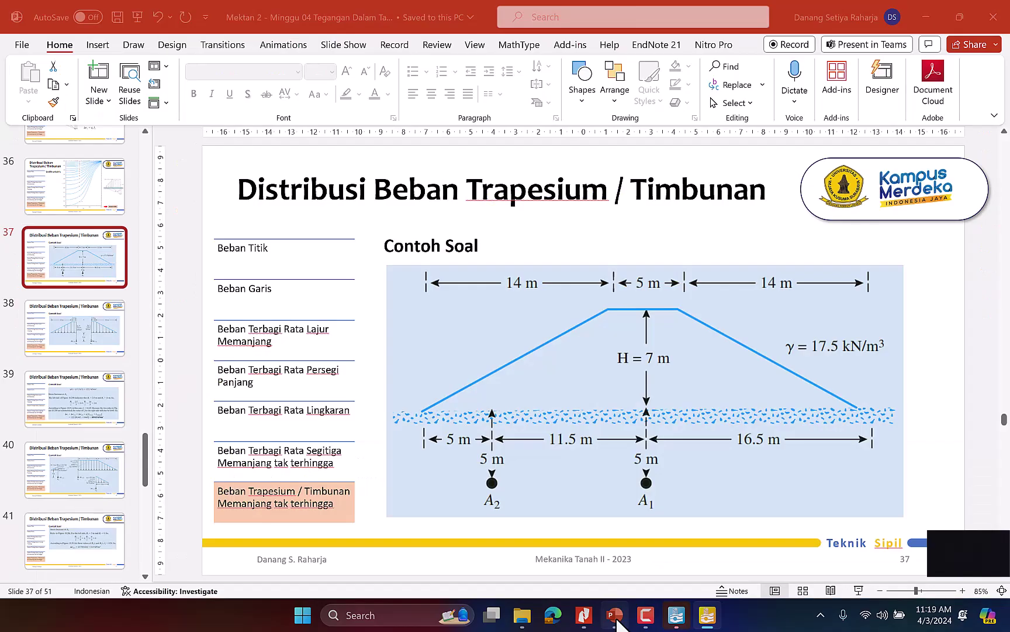
scroll(725, 289, "down", 3)
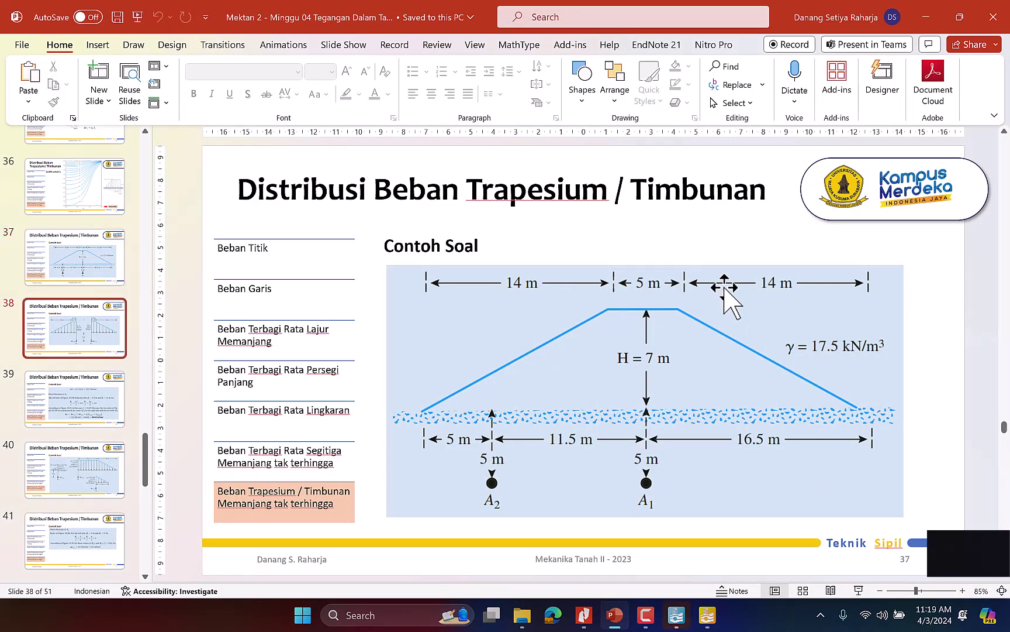
scroll(641, 362, "down", 2)
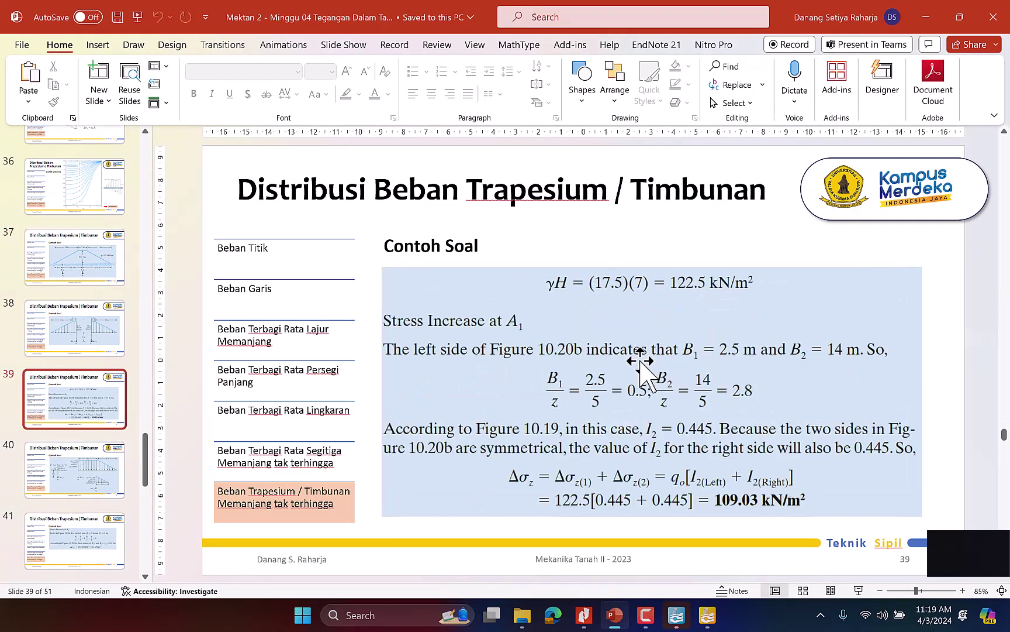
scroll(709, 454, "down", 2)
scroll(709, 453, "down", 2)
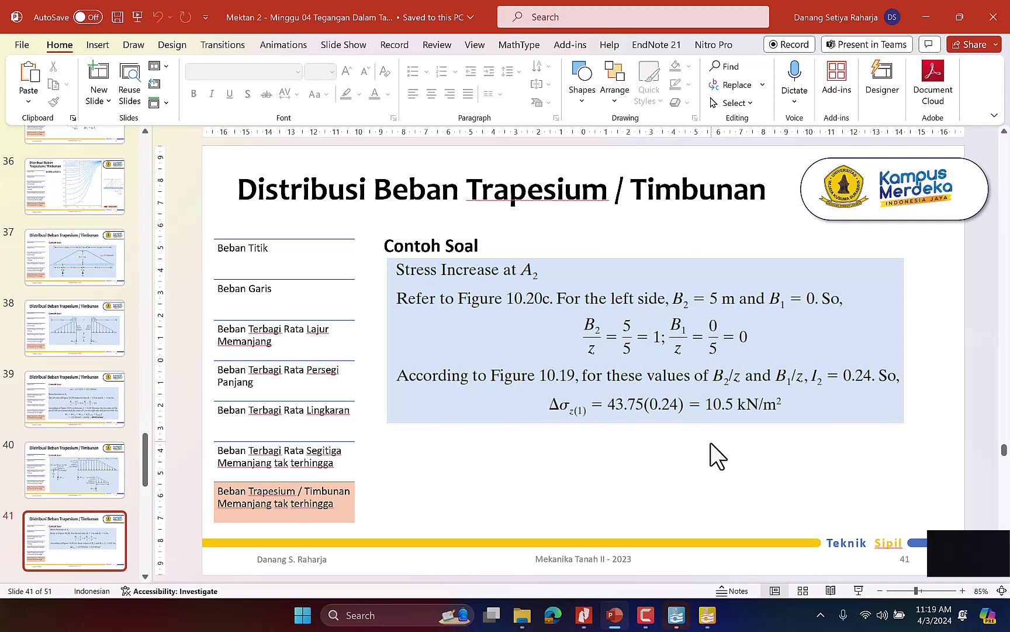
scroll(711, 443, "down", 2)
scroll(711, 443, "down", 2)
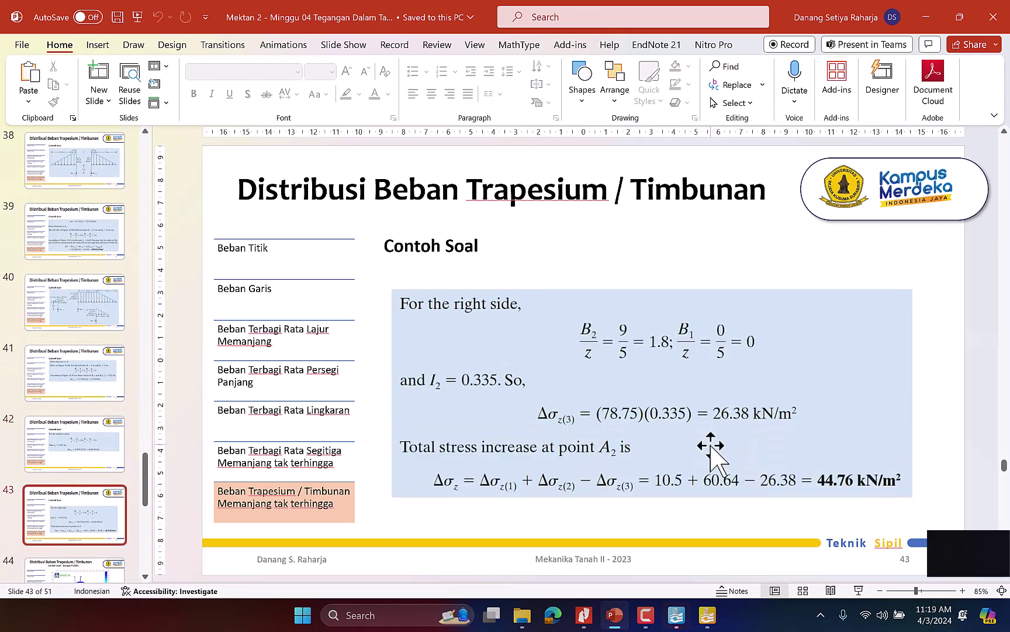
scroll(711, 446, "down", 2)
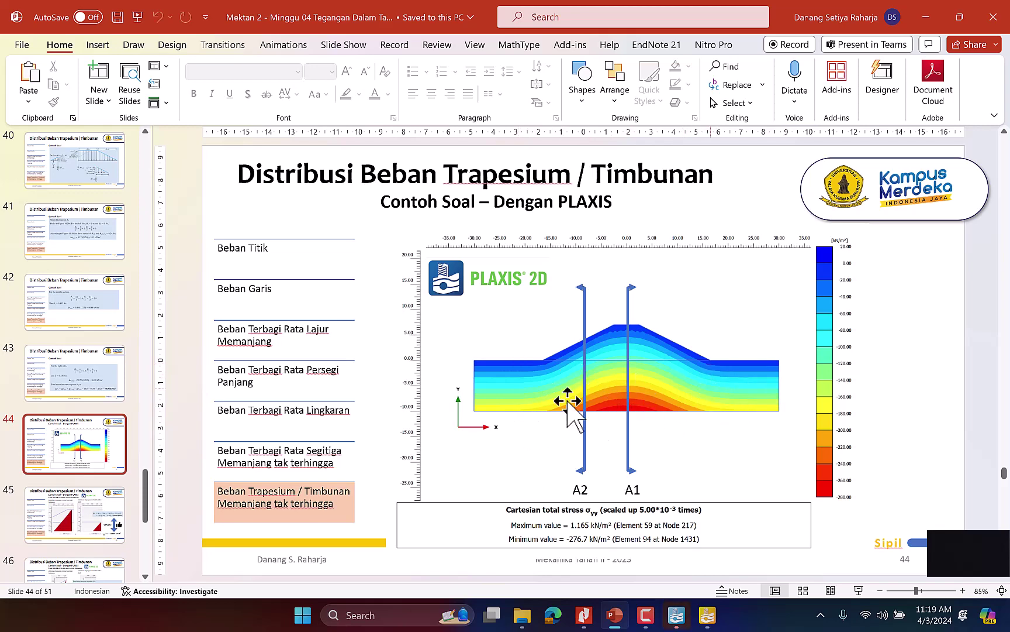
Switch back to PLAXIS 2D Output and show the Cartesian total stress σyy for Phase_1
left_click(708, 614)
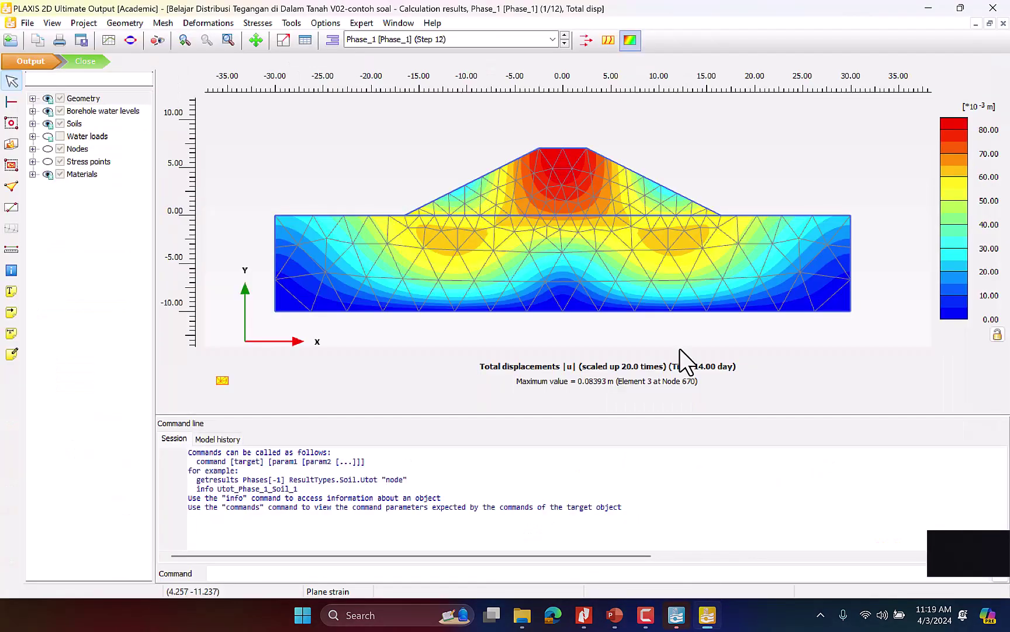
left_click(258, 23)
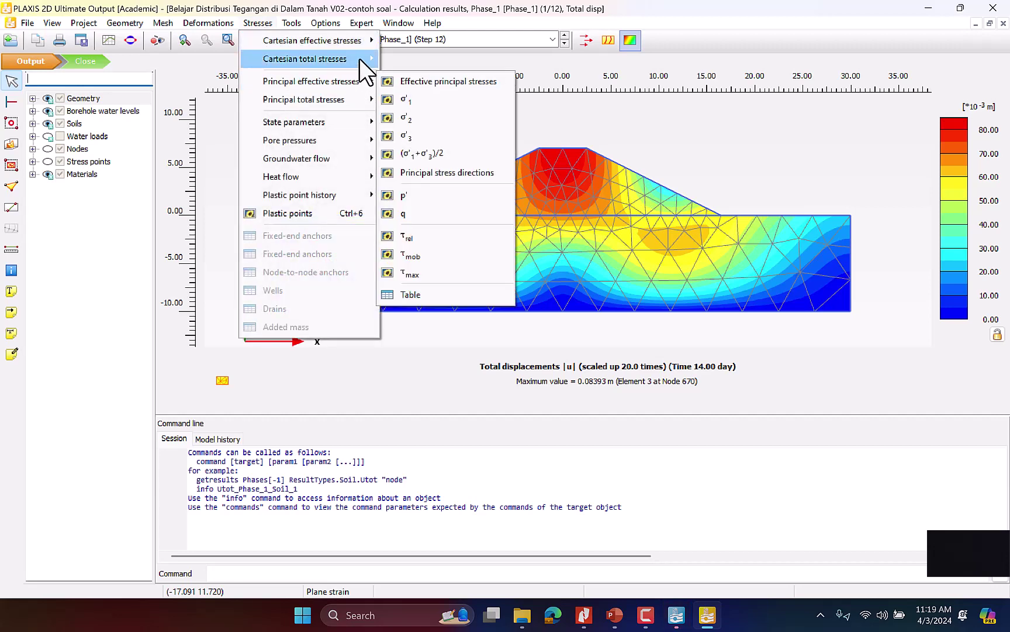
mouse_move(367, 53)
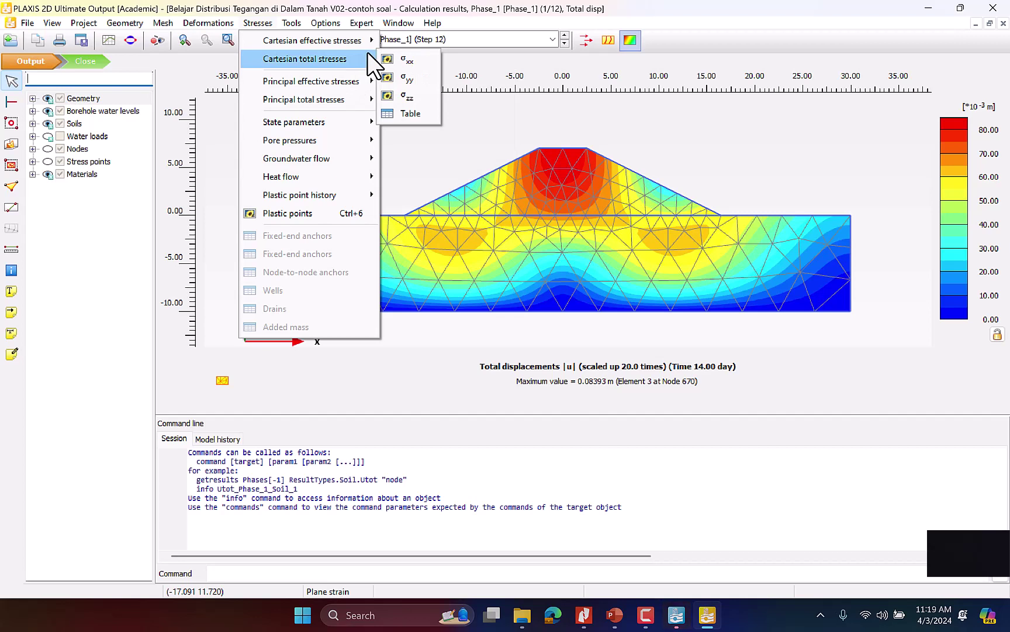
left_click(421, 79)
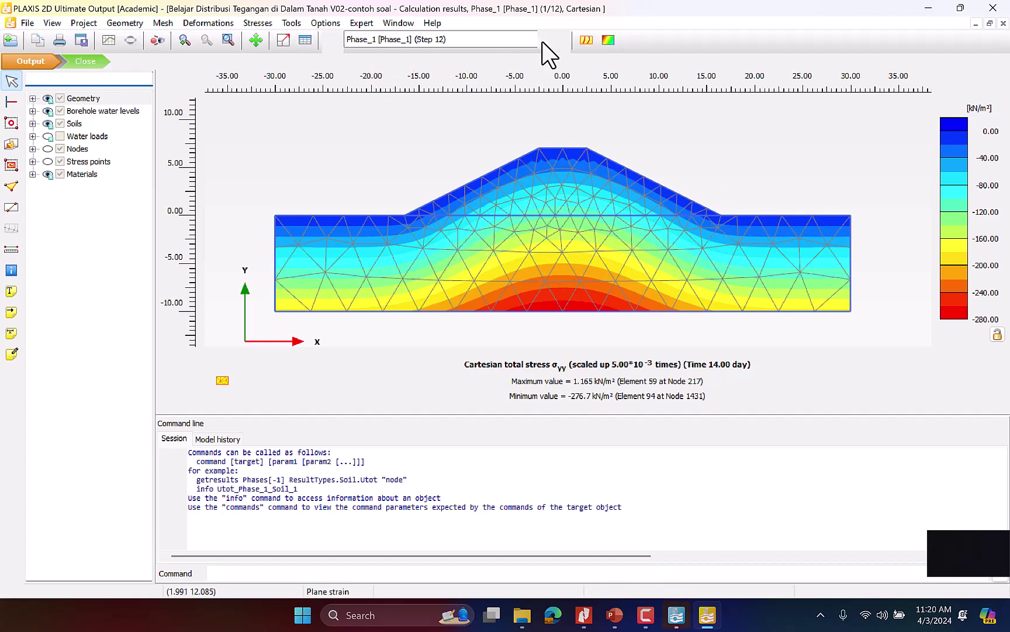
Display the Cartesian total stress σyy results for the Initial phase at Step 0
left_click(545, 42)
left_click(541, 68)
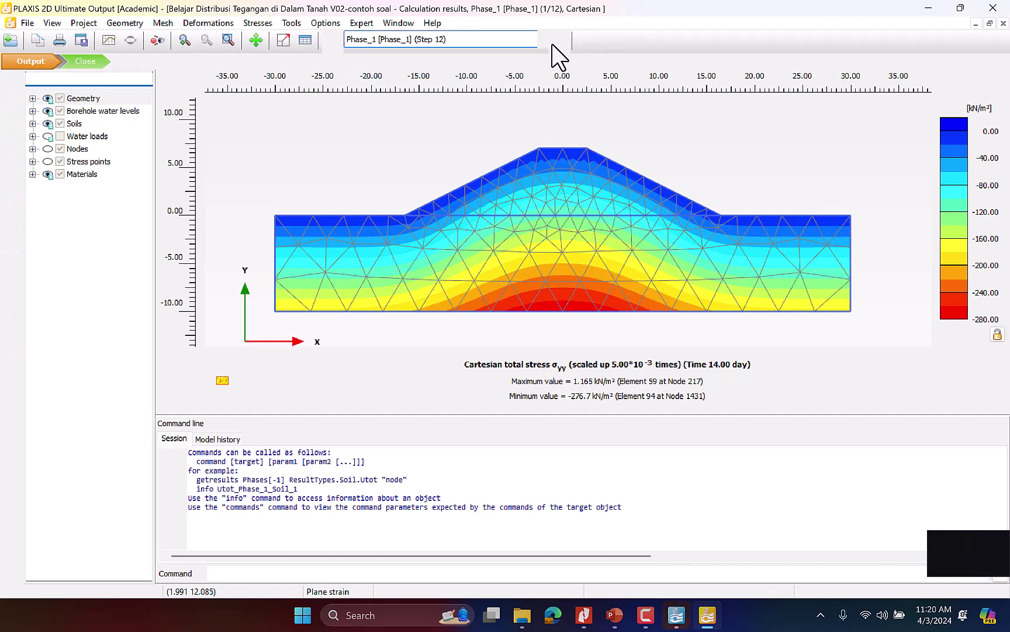
left_click(553, 42)
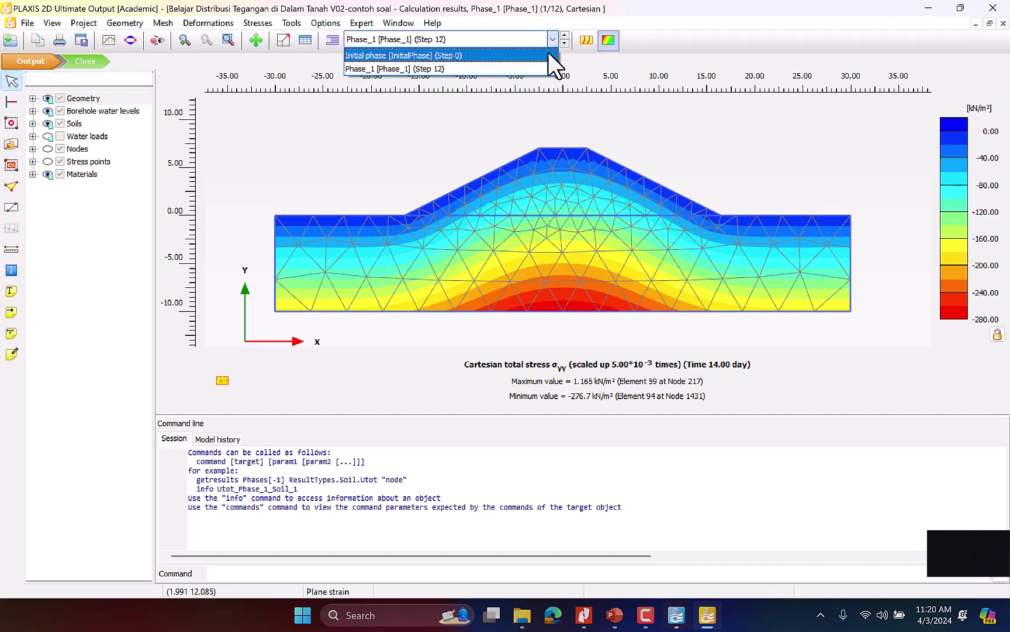
left_click(548, 52)
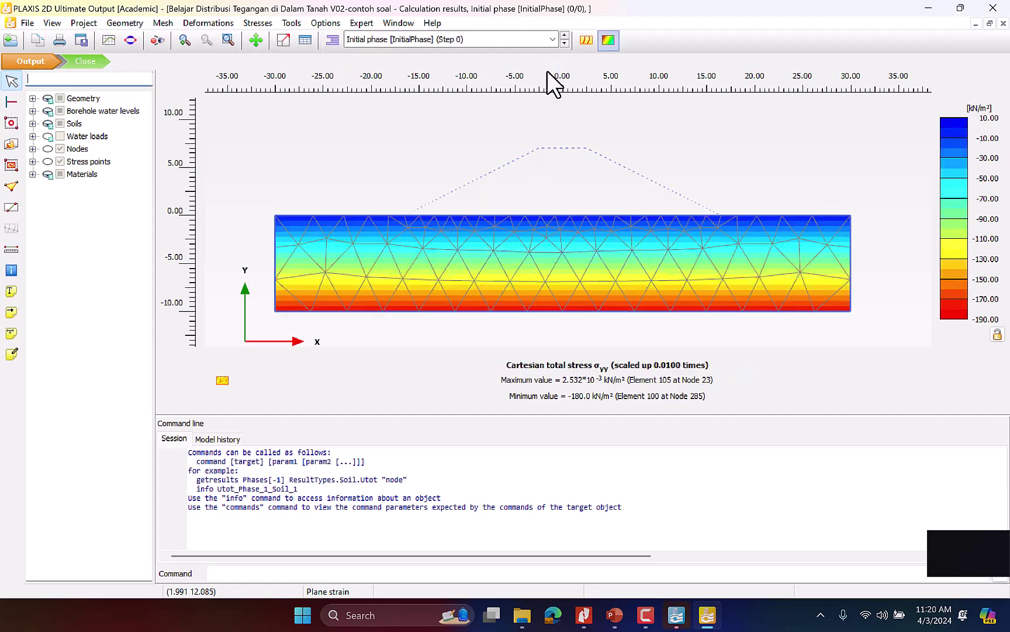
Create a vertical cross section through the Initial phase total stress plot from point (0, 1) to point (0, -11)
scroll(661, 311, "up", 1)
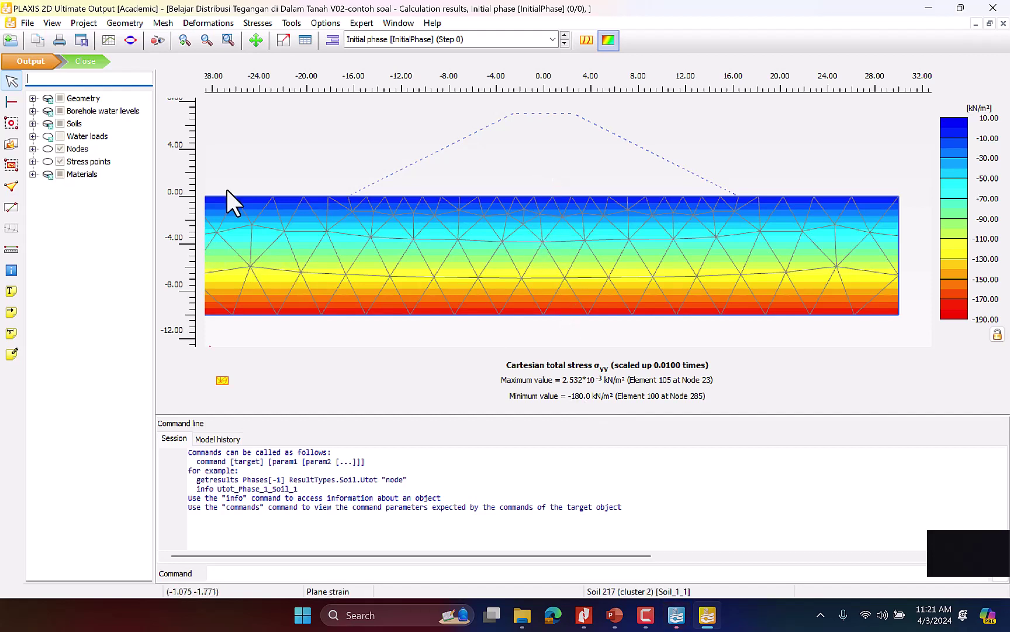
left_click(12, 207)
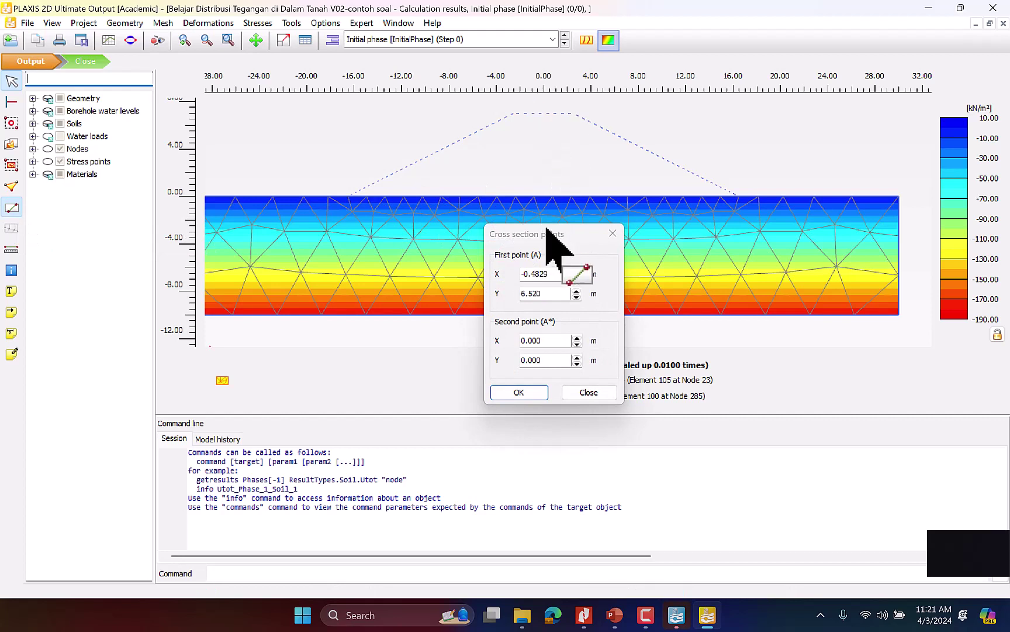
left_click_drag(563, 273, 496, 278)
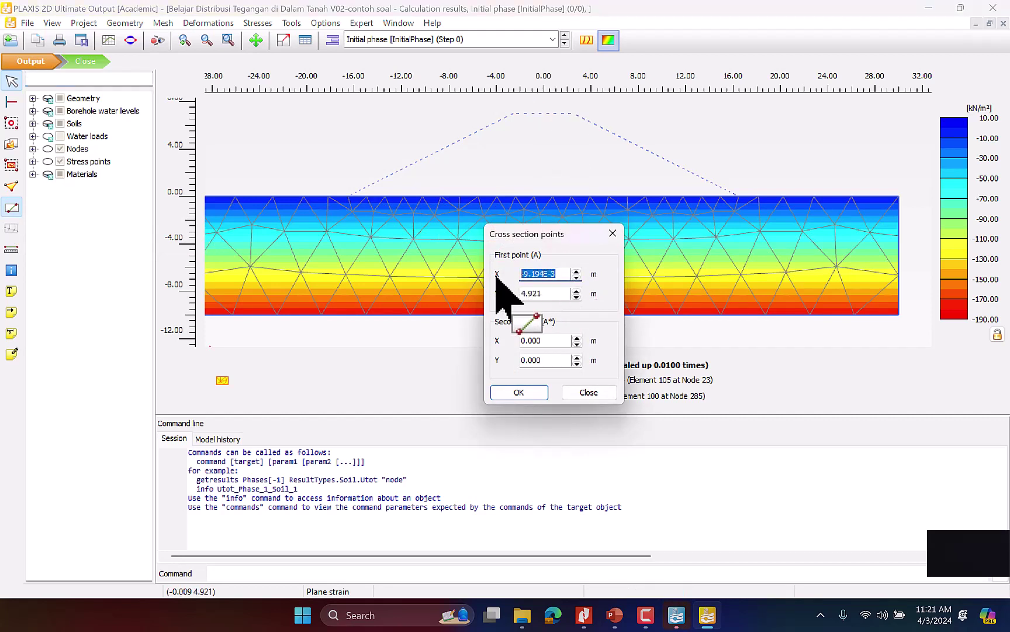
type("0")
key("Tab")
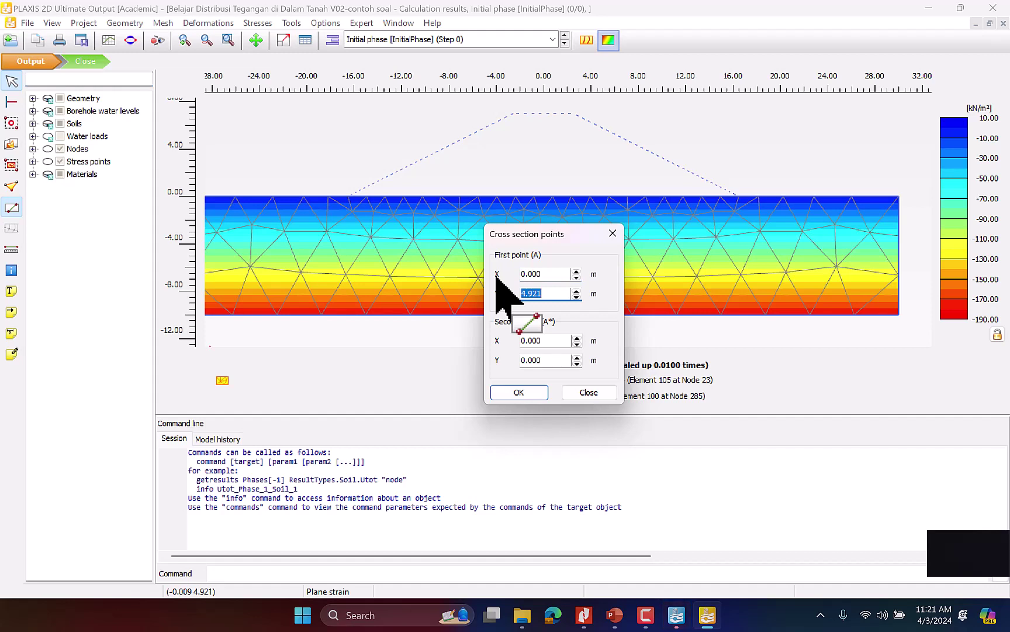
type("1")
key("Tab")
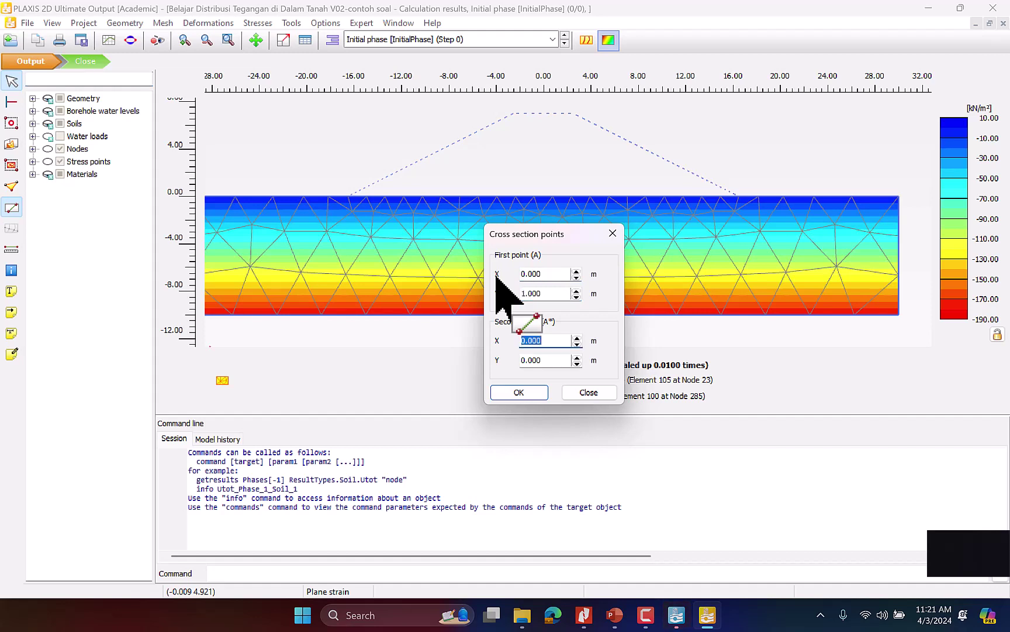
type("0")
key("Tab")
type("-11")
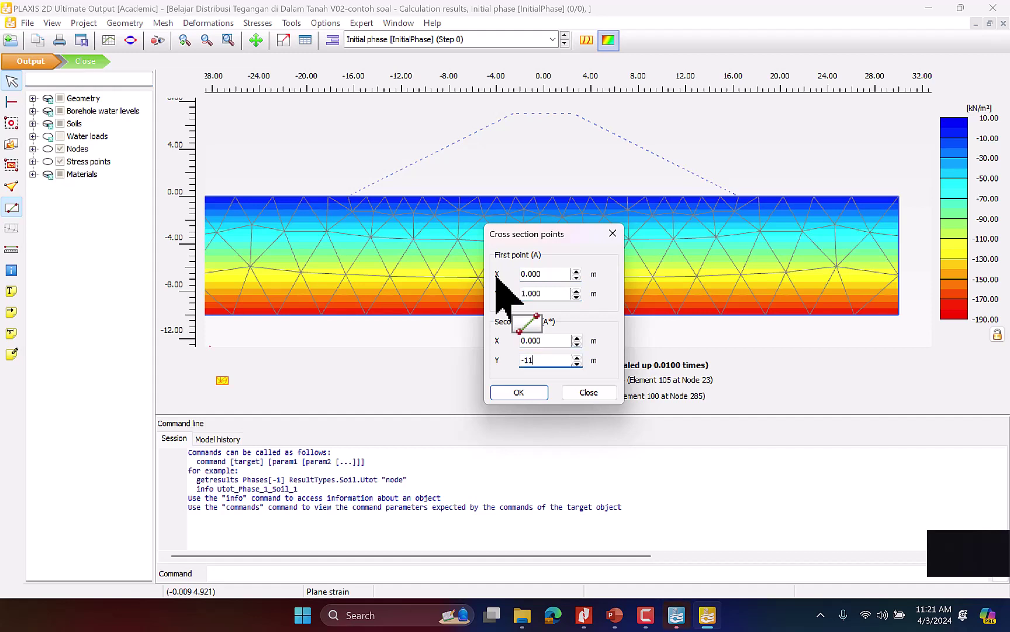
left_click(532, 398)
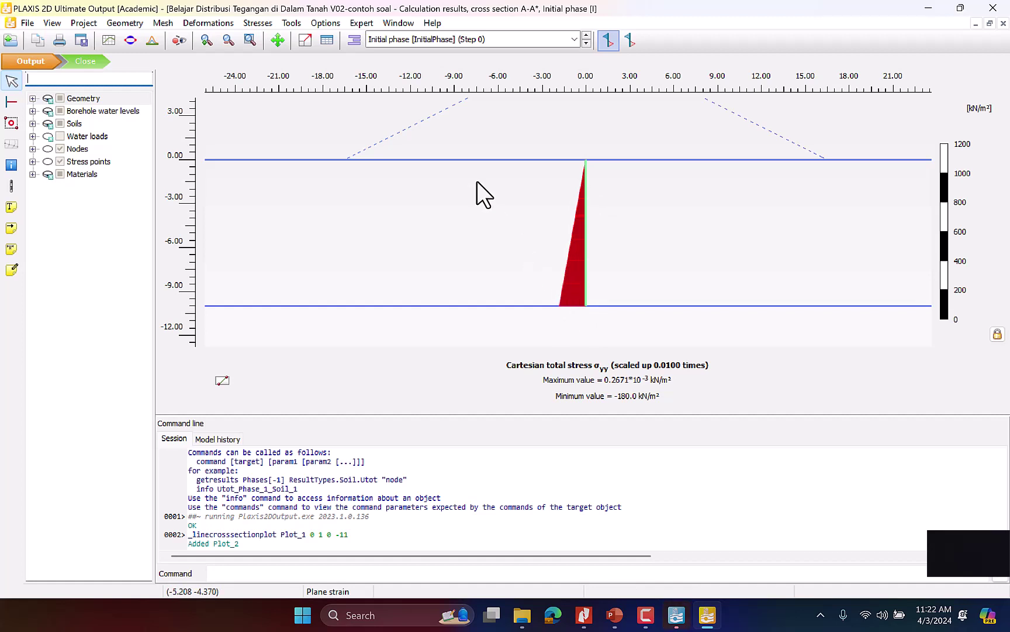
Show the Cartesian effective stress σ'yy along the cross section for the Initial phase
left_click(276, 41)
left_click(264, 23)
mouse_move(325, 69)
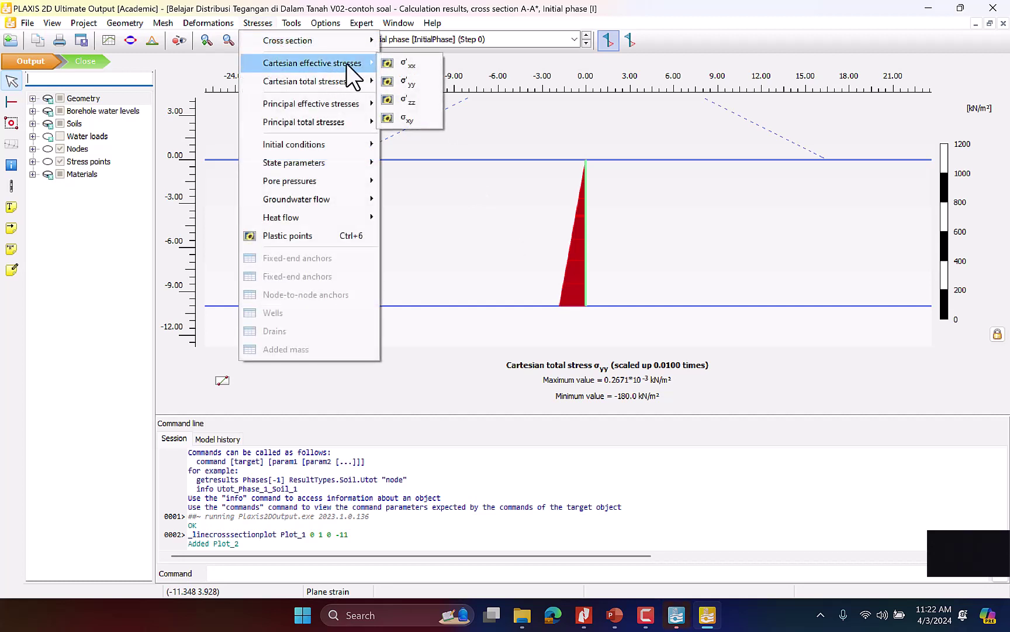
left_click(417, 85)
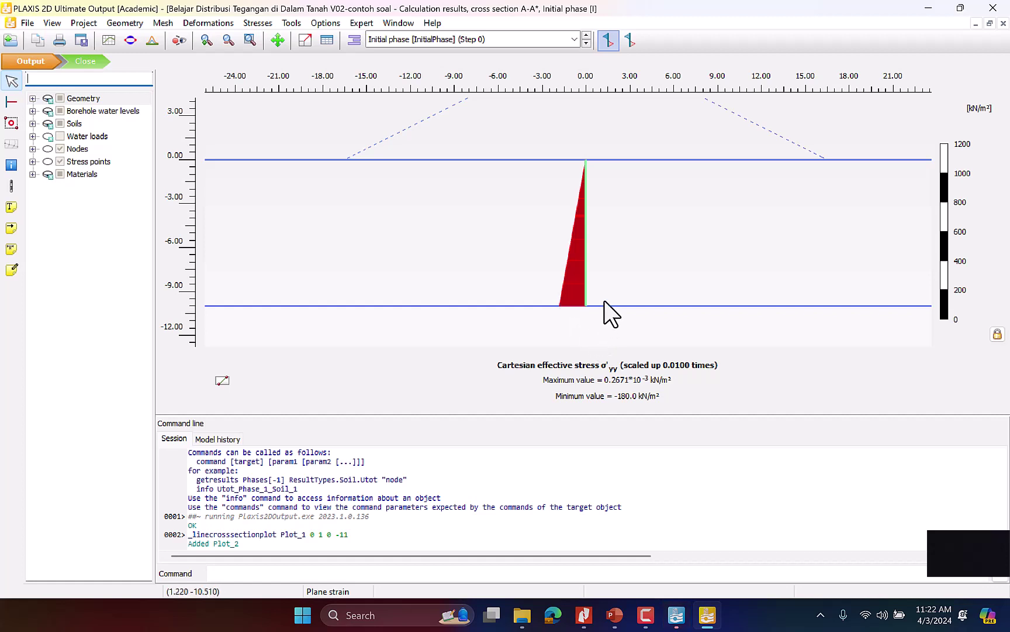
Display the cross section's effective stress σ'yy for Phase_1 at Step 12, then close the cross-section plot
left_click(573, 39)
left_click(562, 68)
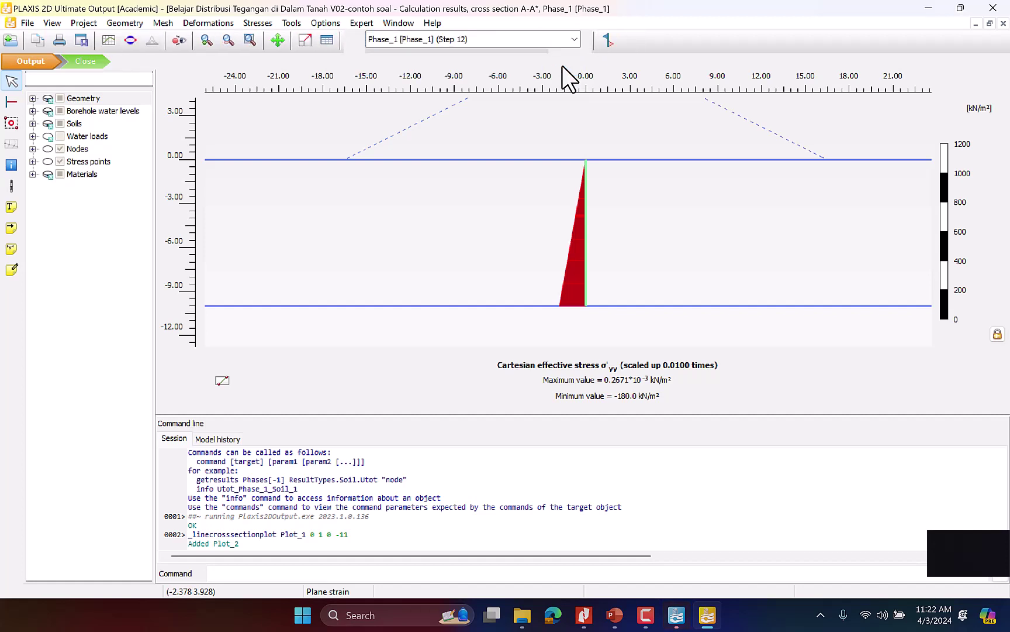
scroll(548, 225, "down", 3)
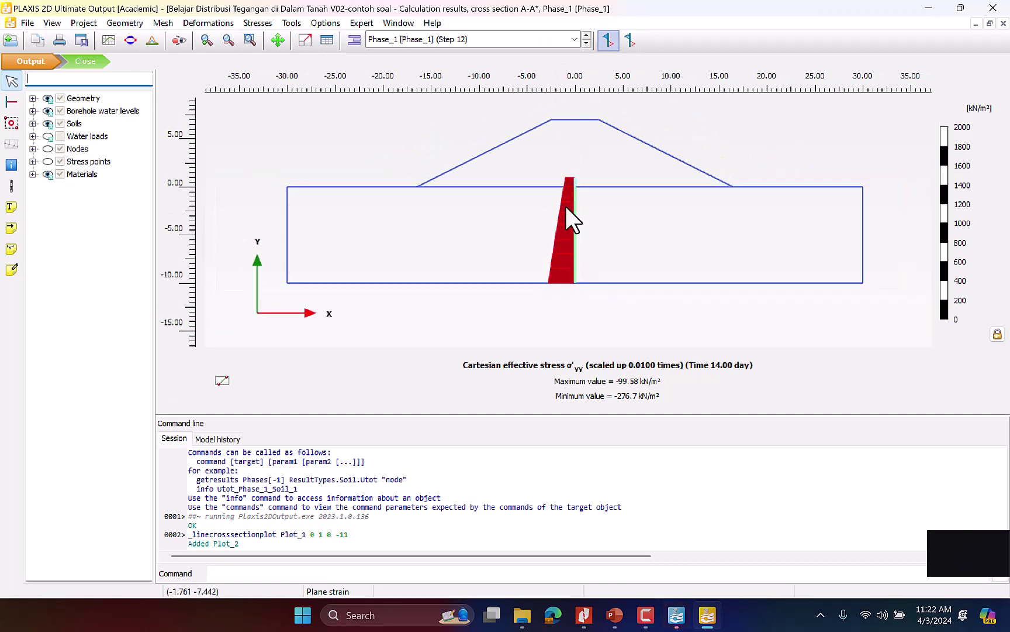
scroll(563, 194, "up", 1)
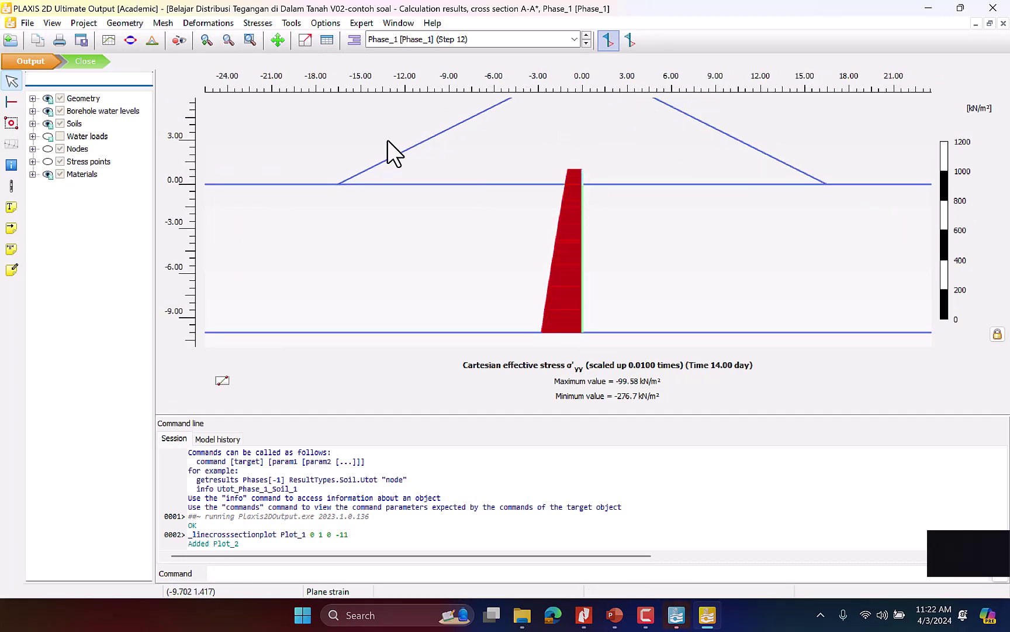
left_click(1004, 23)
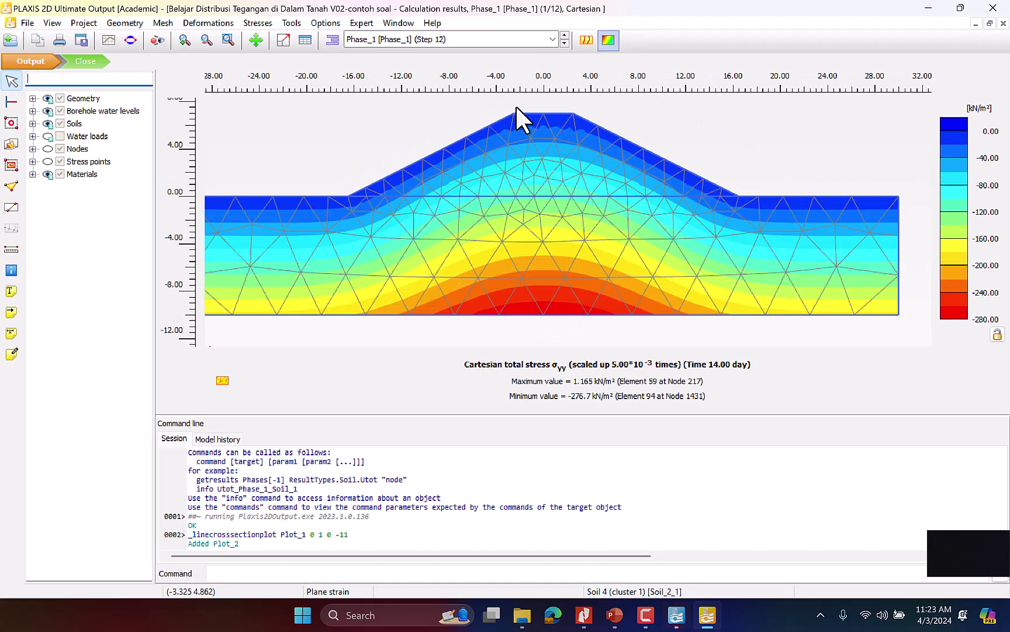
Compare the total stress σyy shadings of the Initial phase and Phase_1 by alternating between them, ending on Phase_1
left_click(557, 40)
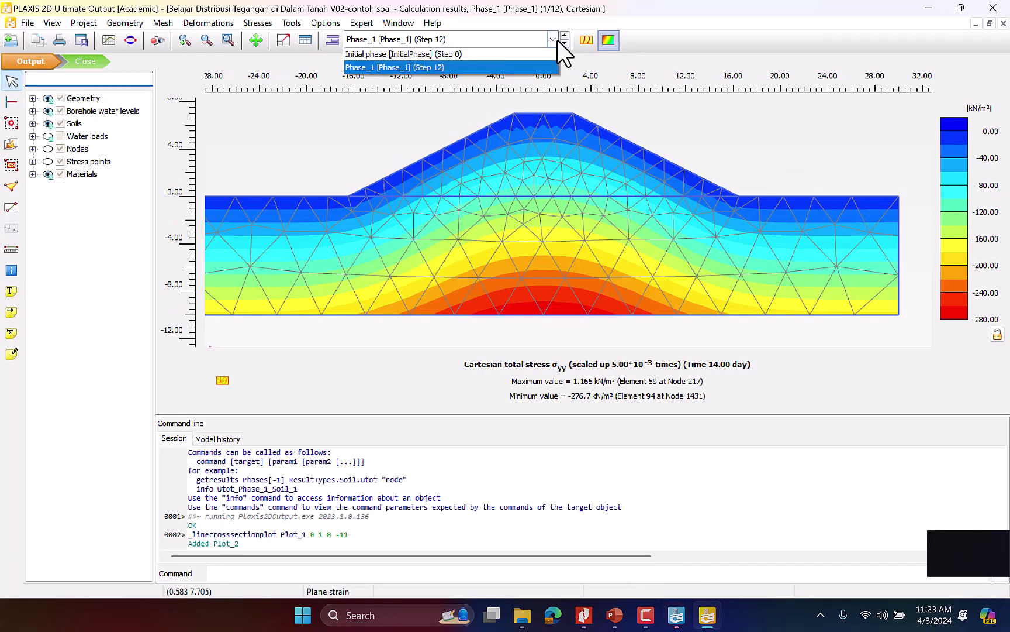
left_click(547, 55)
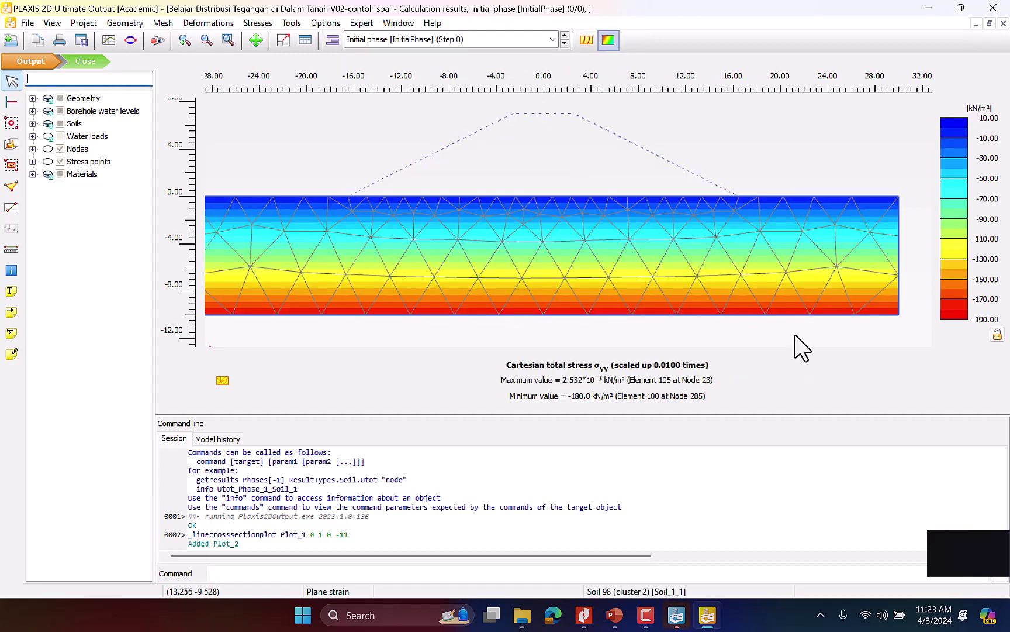
left_click(554, 36)
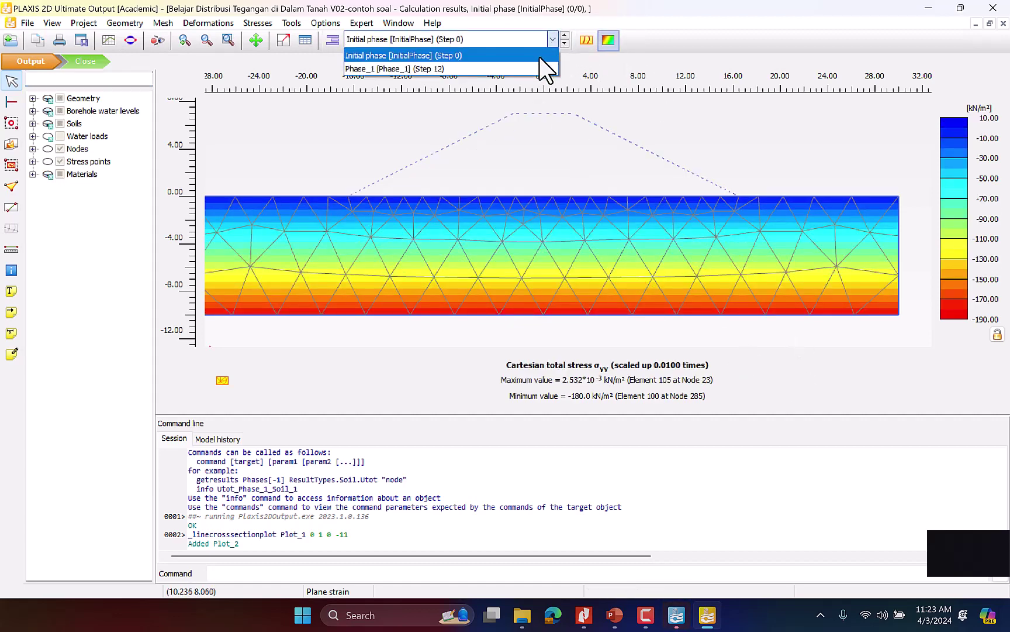
left_click(538, 65)
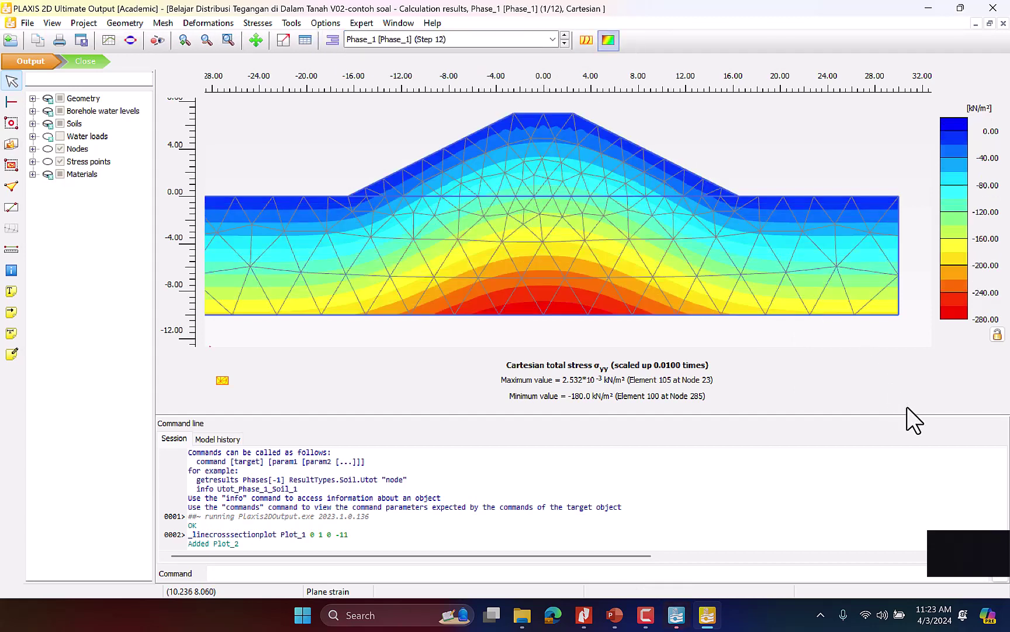
left_click(552, 39)
left_click(542, 50)
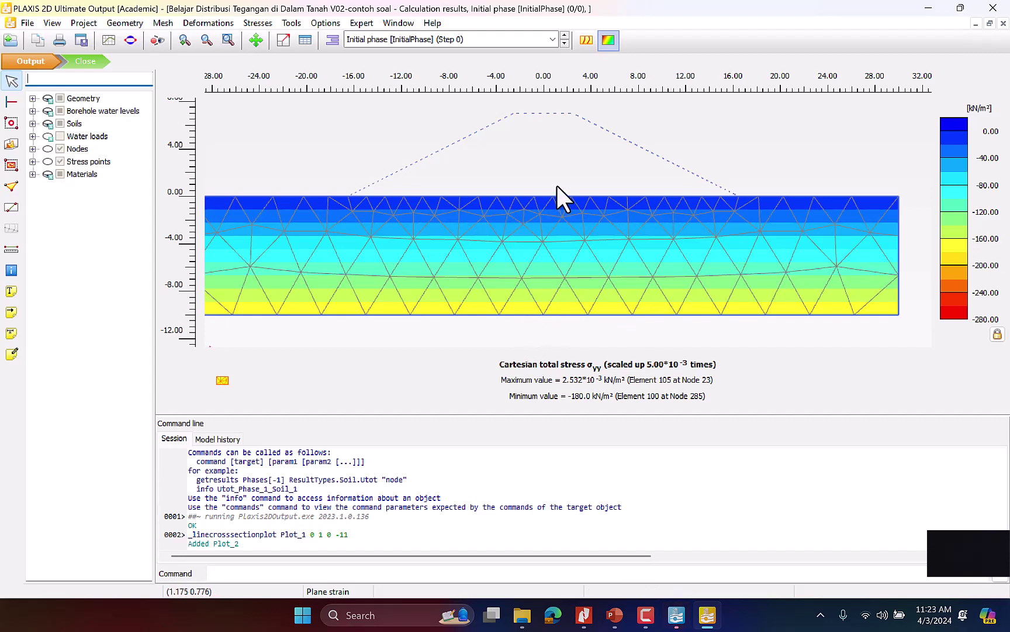
left_click(552, 38)
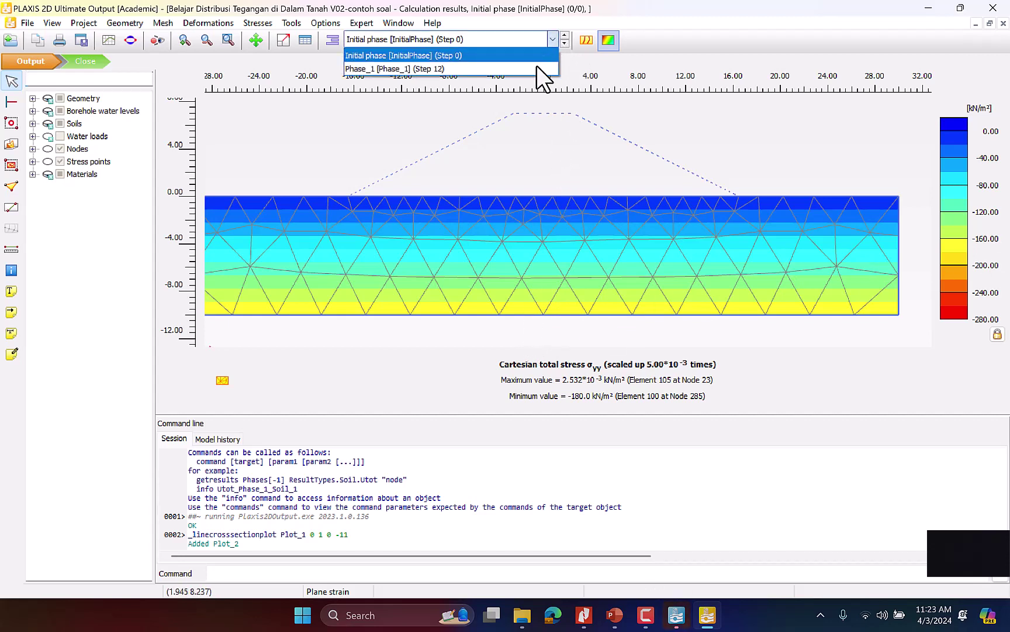
left_click(536, 68)
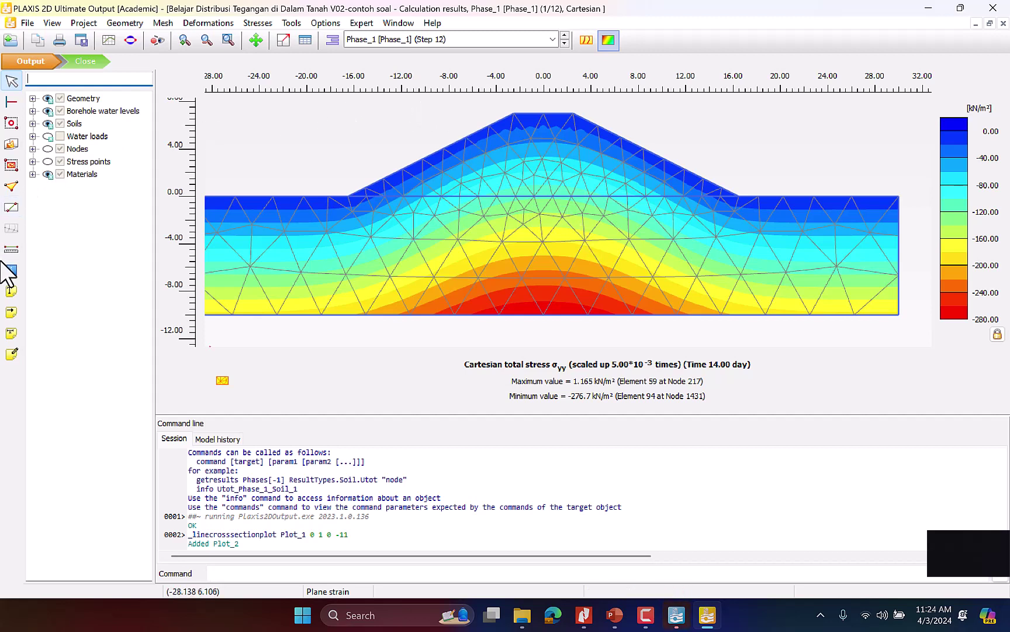
Create a vertical cross section through the embankment in Phase_1 from point (0, 8) to point (0, -11)
left_click(16, 207)
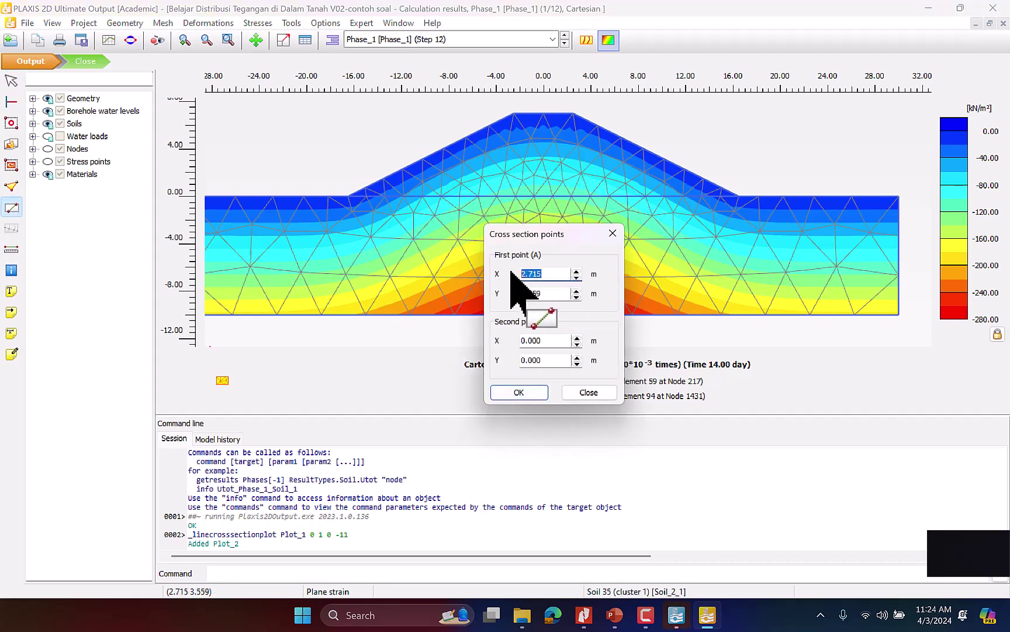
type("0")
key("Tab")
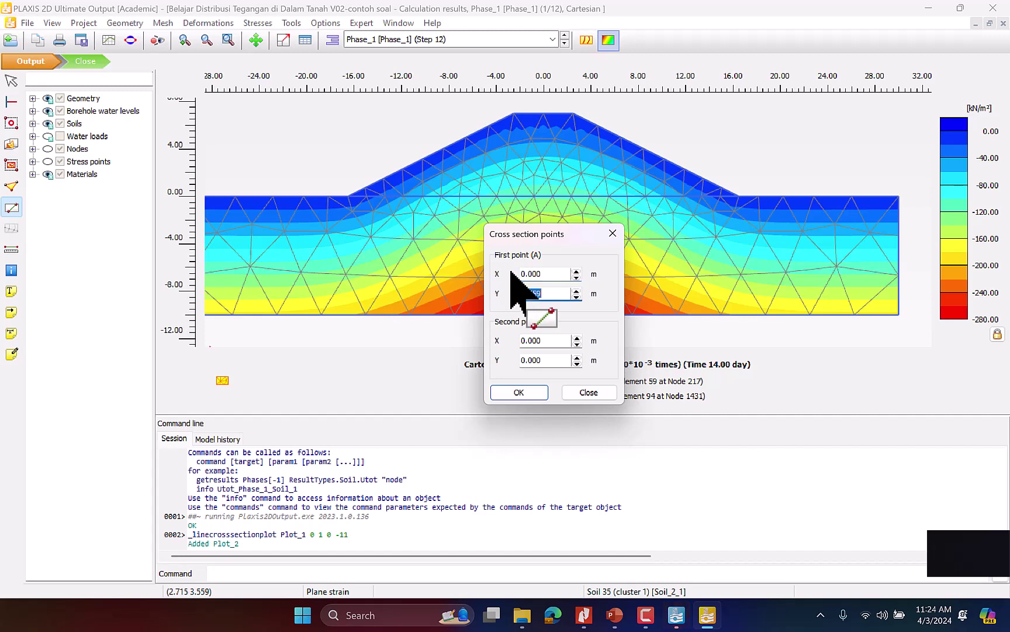
type("0")
key("Tab")
type("0")
key("Tab")
type("-11")
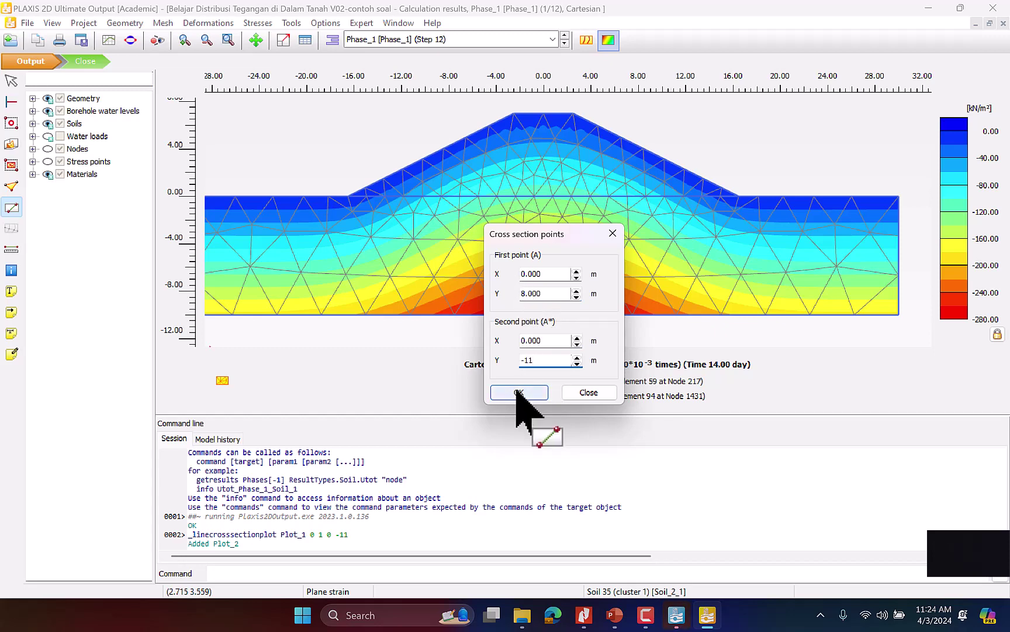
left_click(518, 391)
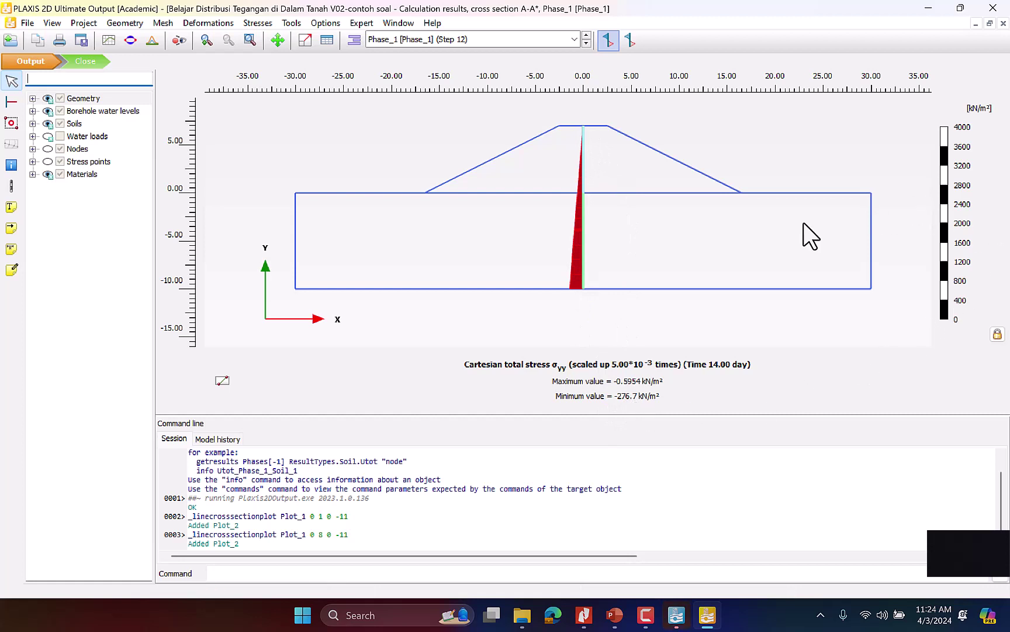
Examine the total stress σyy distribution along the embankment cross section and display it for the Initial phase at Step 0
scroll(578, 258, "up", 1)
scroll(593, 186, "up", 1)
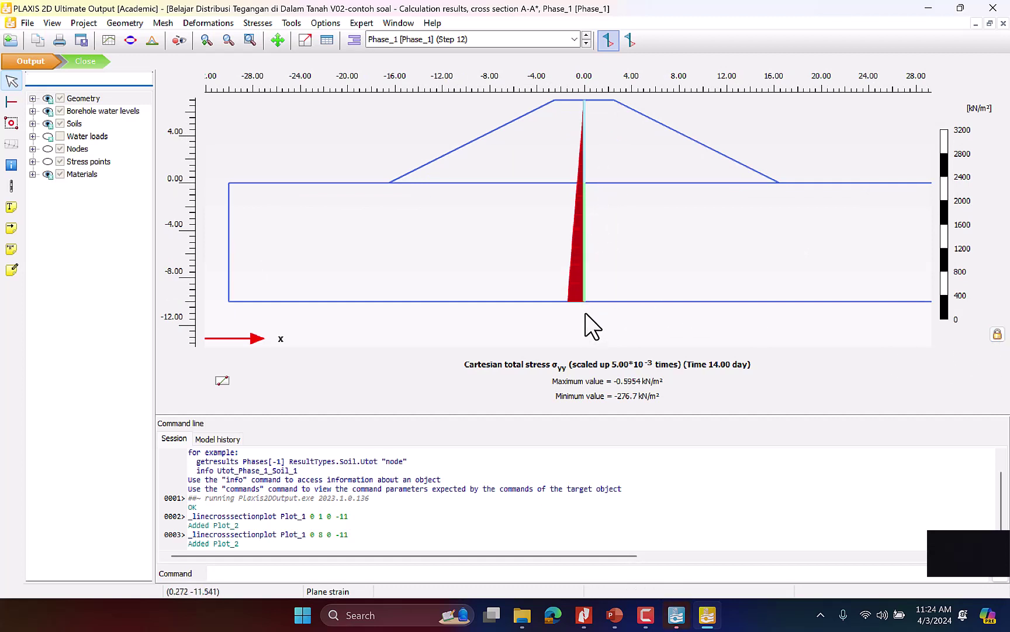
left_click(574, 45)
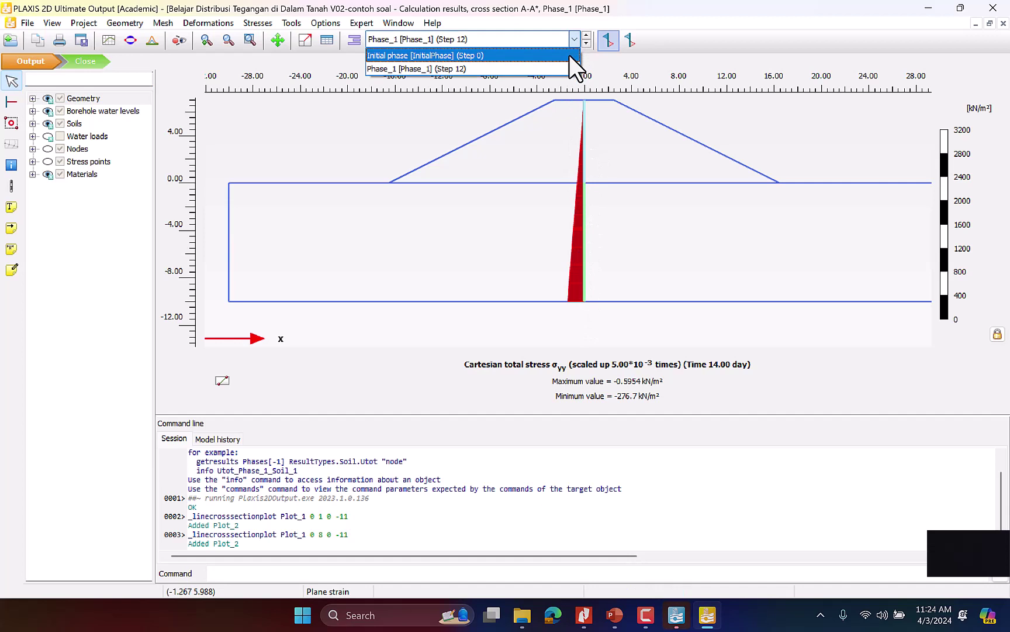
left_click(569, 52)
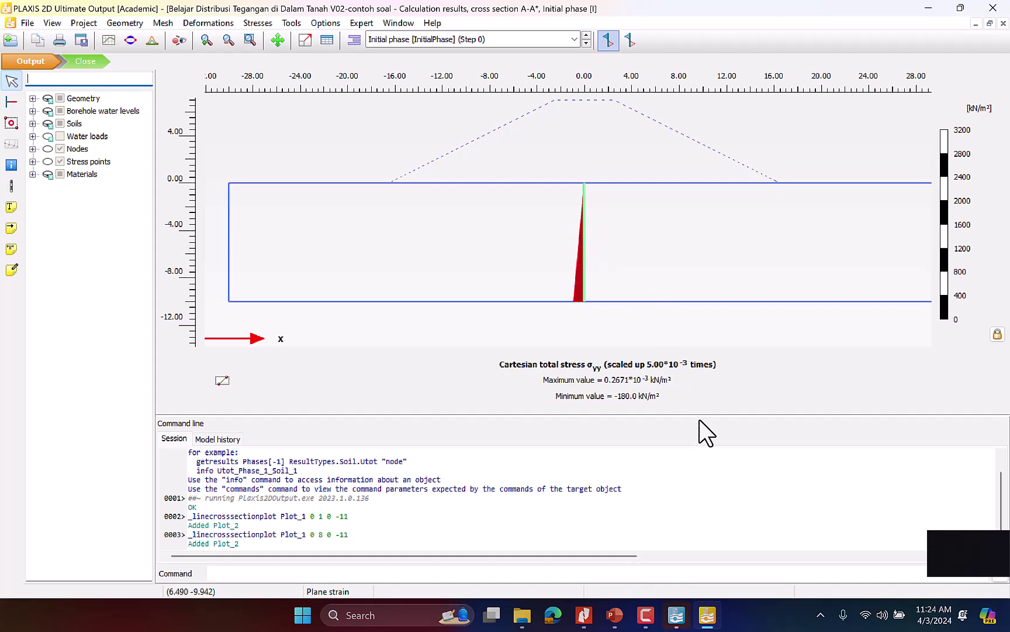
Switch to PowerPoint, review the slide comparing PLAXIS stresses at point A1 with the hand calculation, and return to PLAXIS 2D Output
left_click(615, 625)
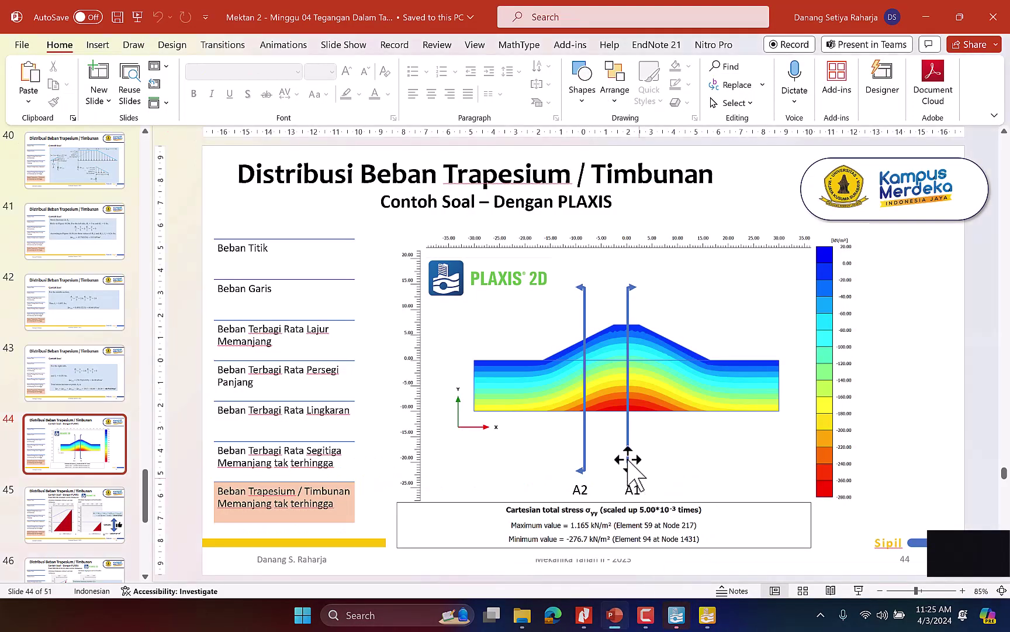
scroll(627, 462, "down", 1)
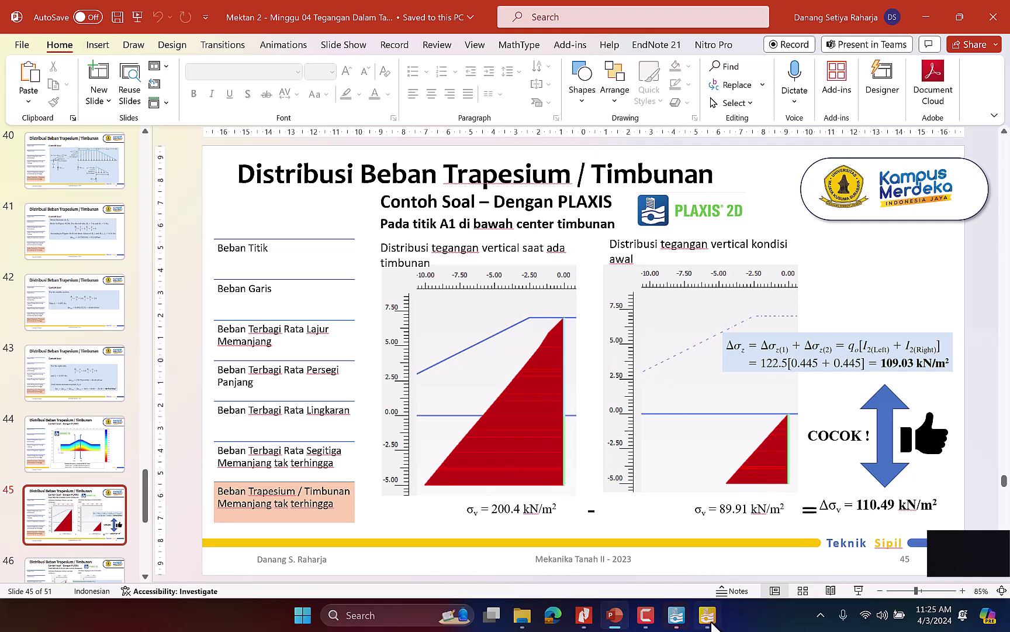
mouse_move(712, 626)
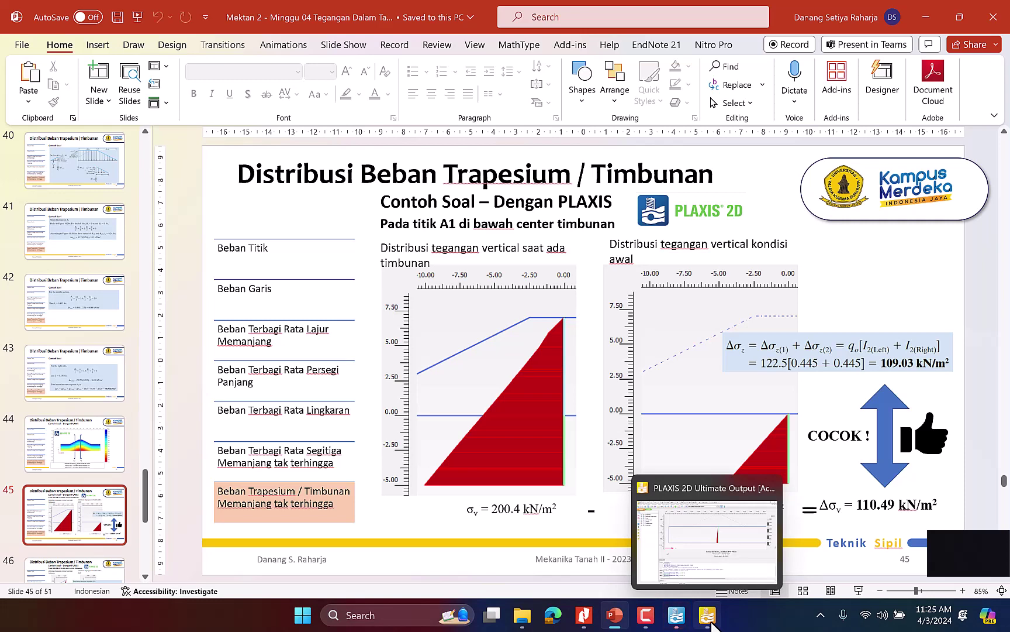
left_click(712, 625)
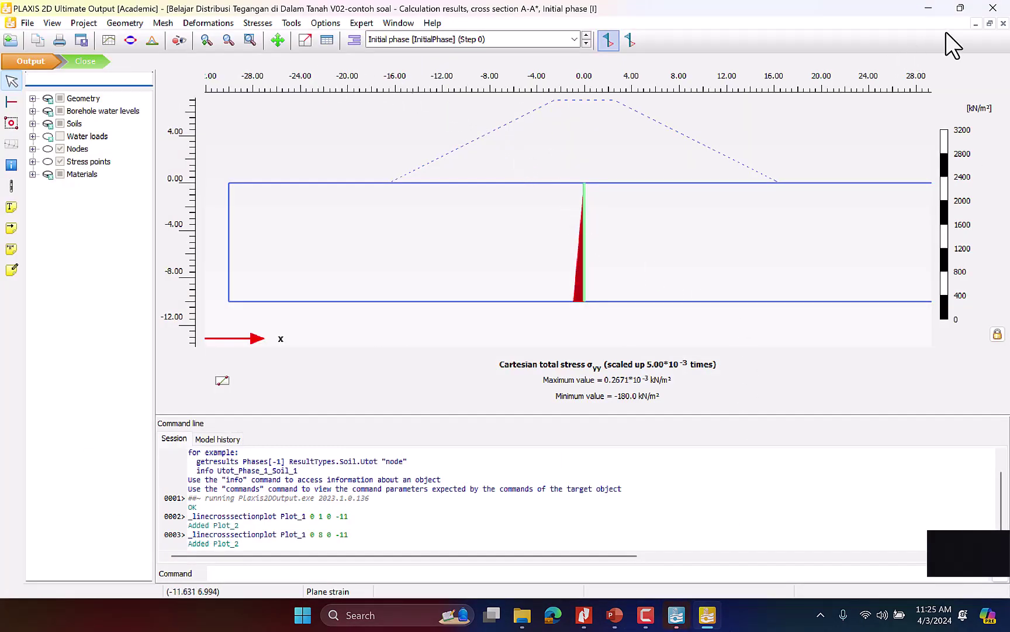
Close the current cross section and create a new vertical one in the Initial phase from point (0, 8) to point (0, -5)
left_click(1003, 23)
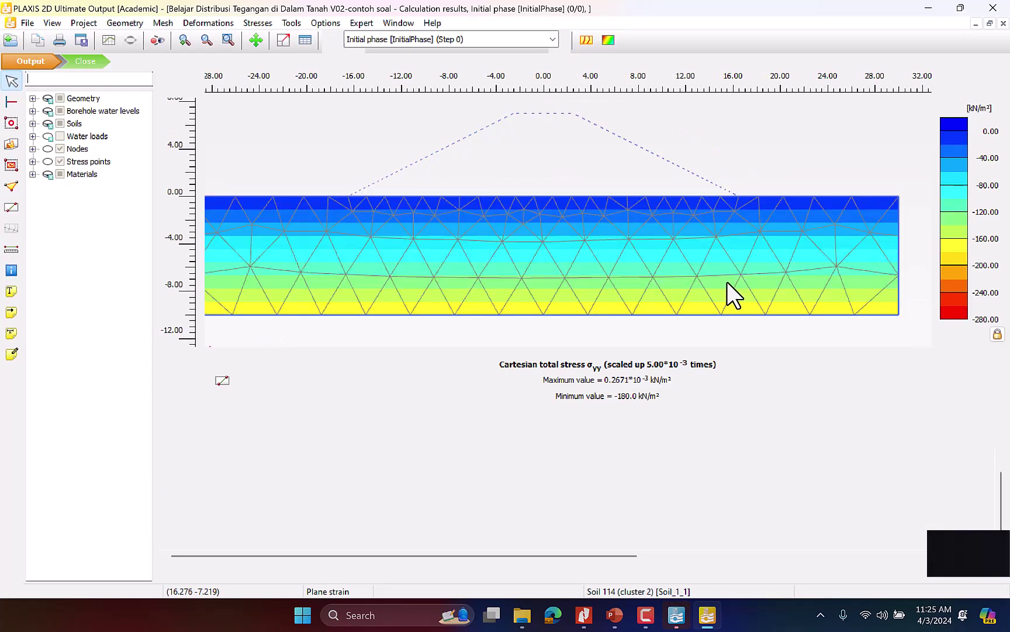
left_click(11, 208)
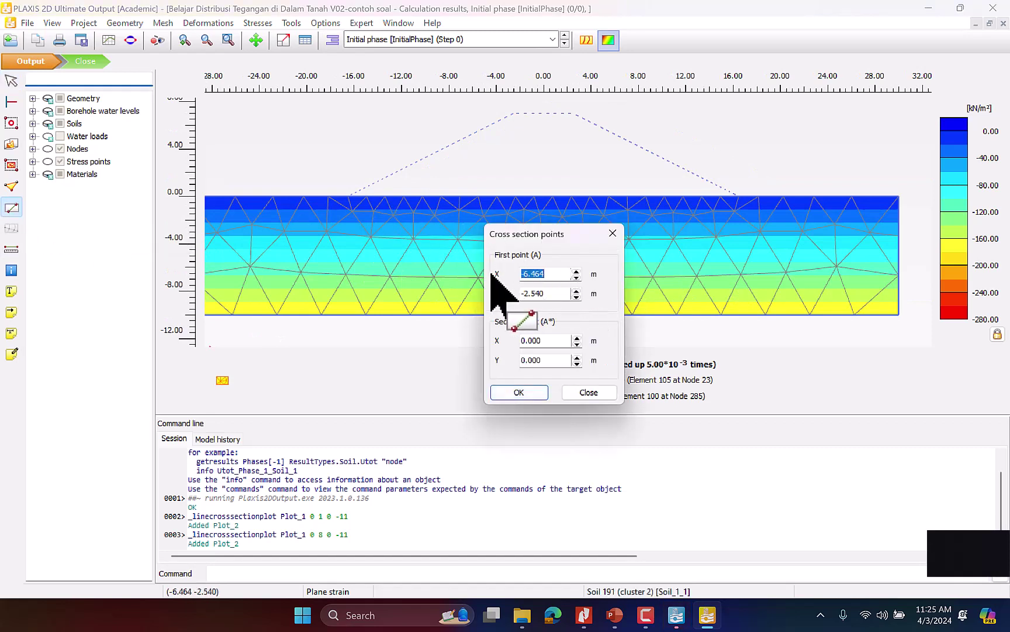
type("0")
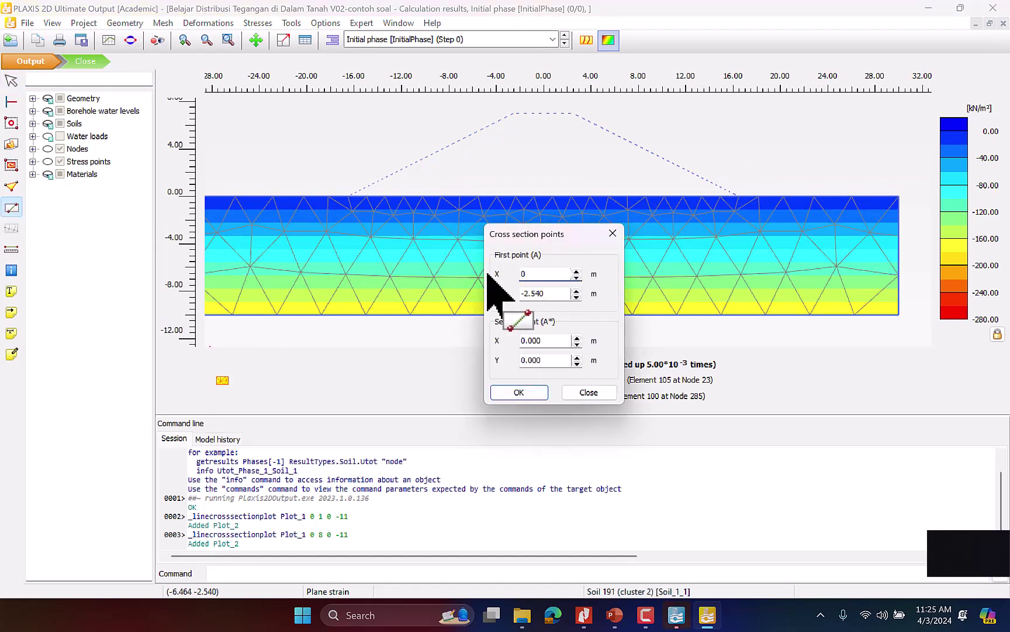
key("Tab")
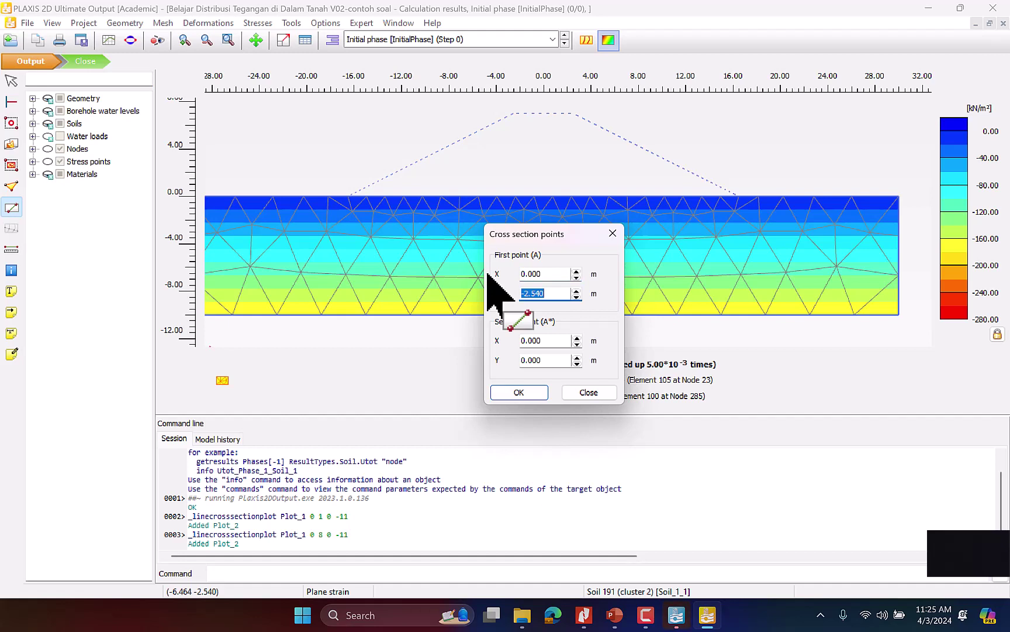
type("8")
key("Tab")
type("0")
key("Tab")
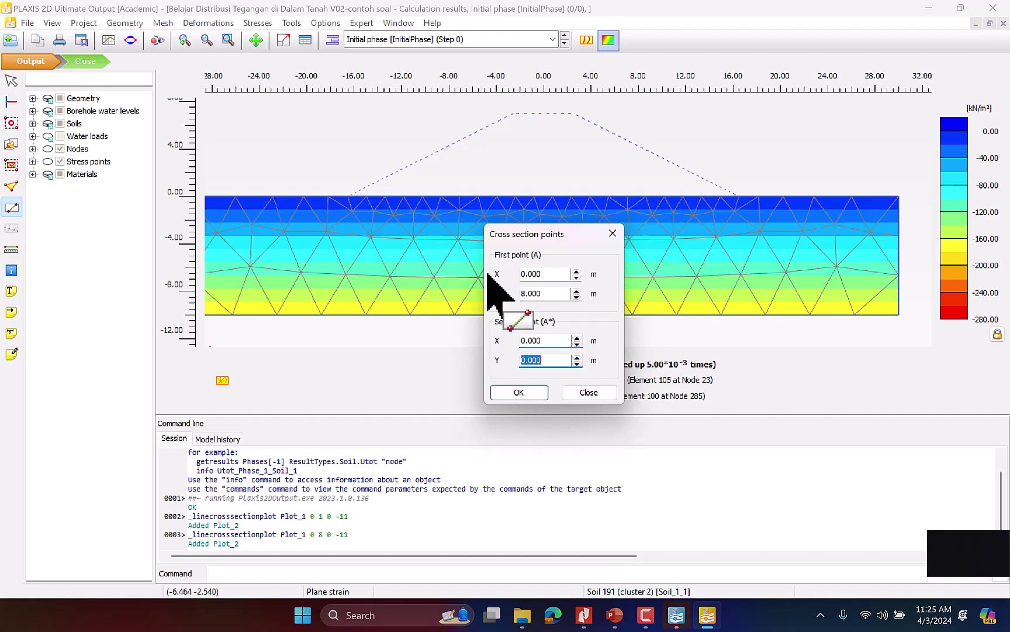
type("-5")
left_click(520, 392)
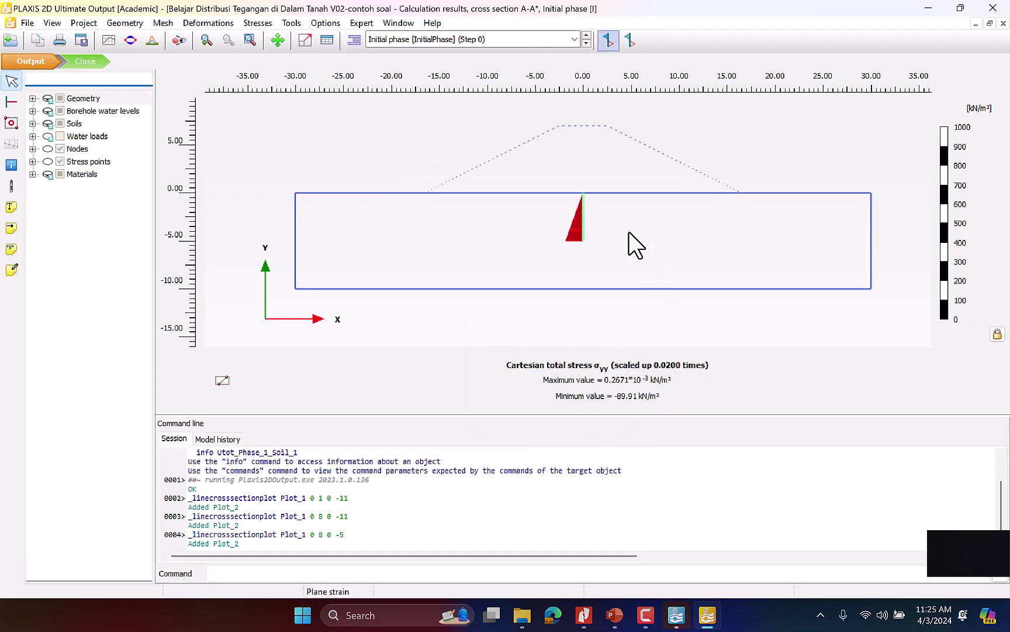
Examine the Initial phase total stress σyy along the central cross section and display it for Phase_1 at Step 12
scroll(579, 212, "up", 3)
scroll(579, 212, "up", 3)
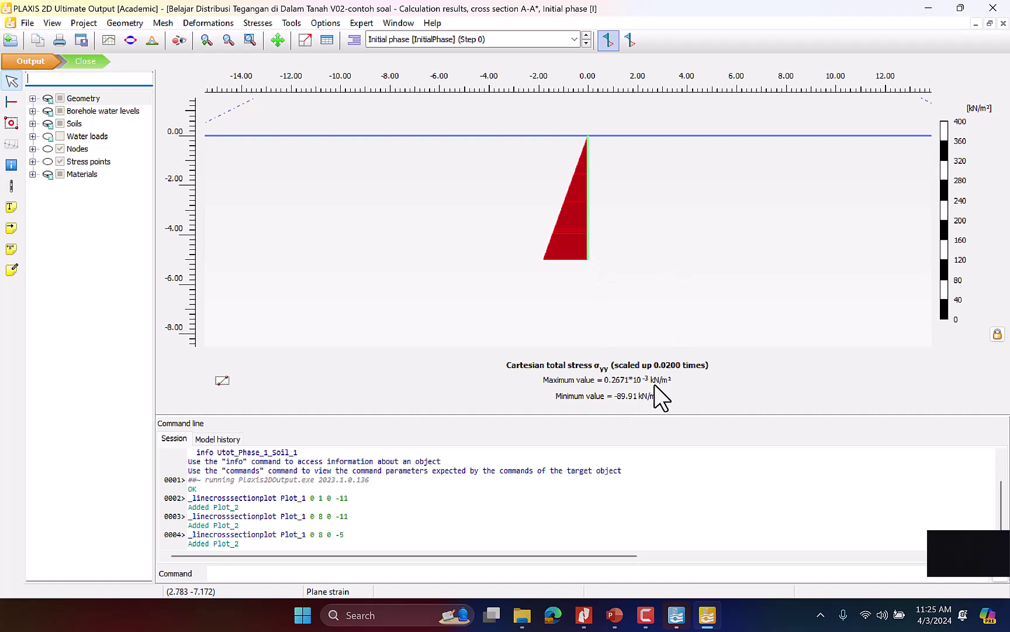
left_click(574, 39)
left_click(562, 66)
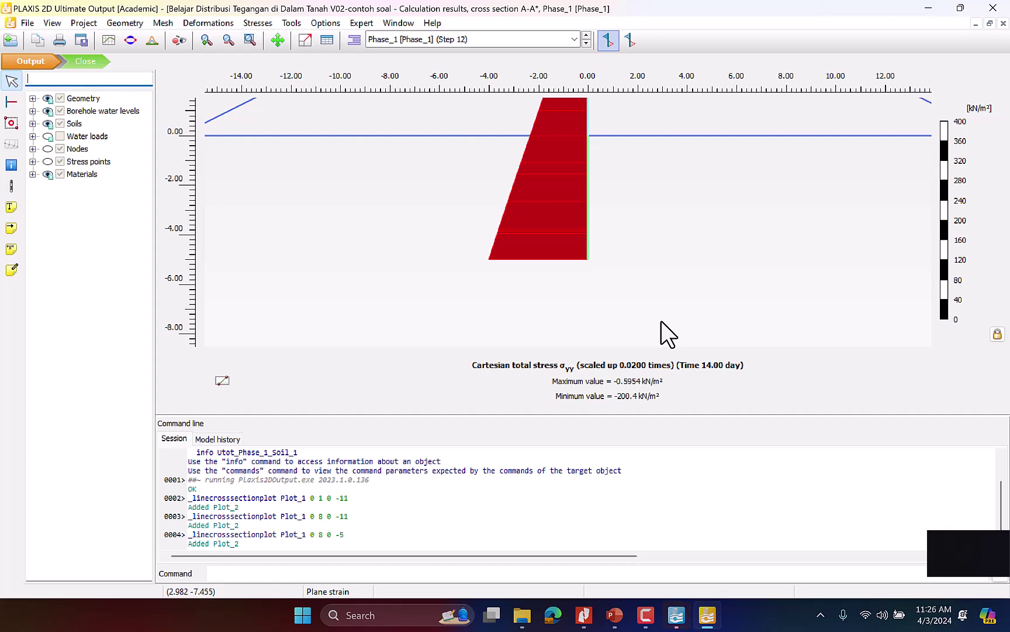
Switch to PowerPoint and check the point A1 comparison on slide 45 against the Phase_1 cross section in PLAXIS 2D Output
left_click(616, 619)
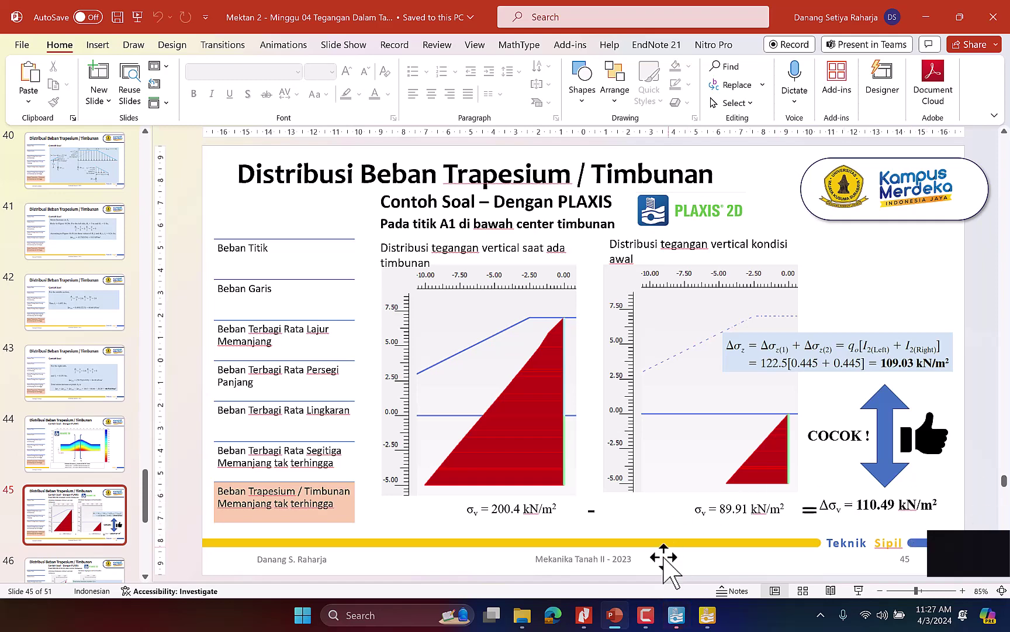
left_click(711, 626)
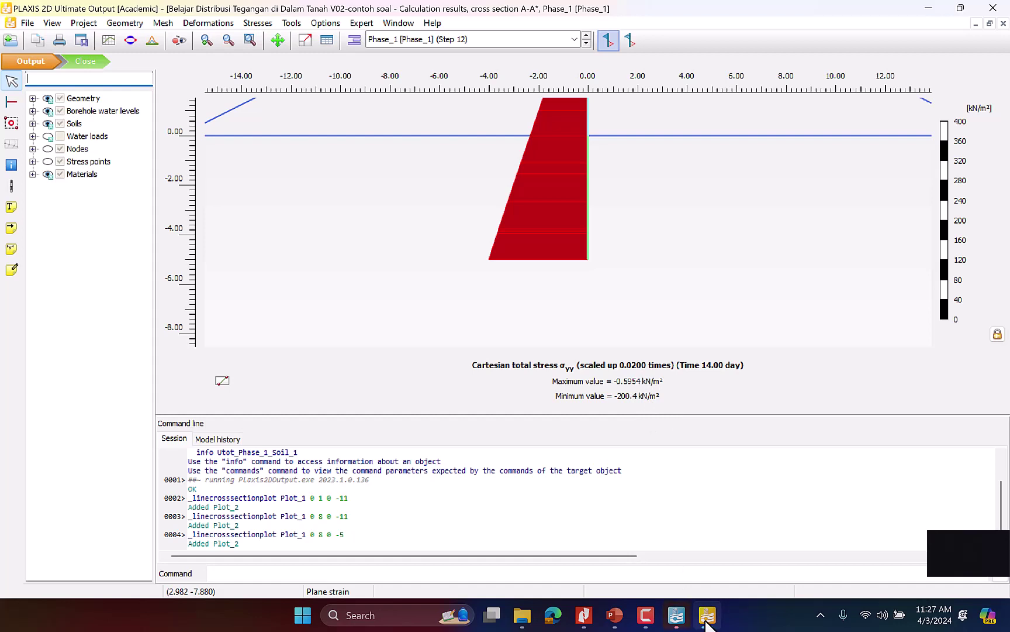
left_click(615, 625)
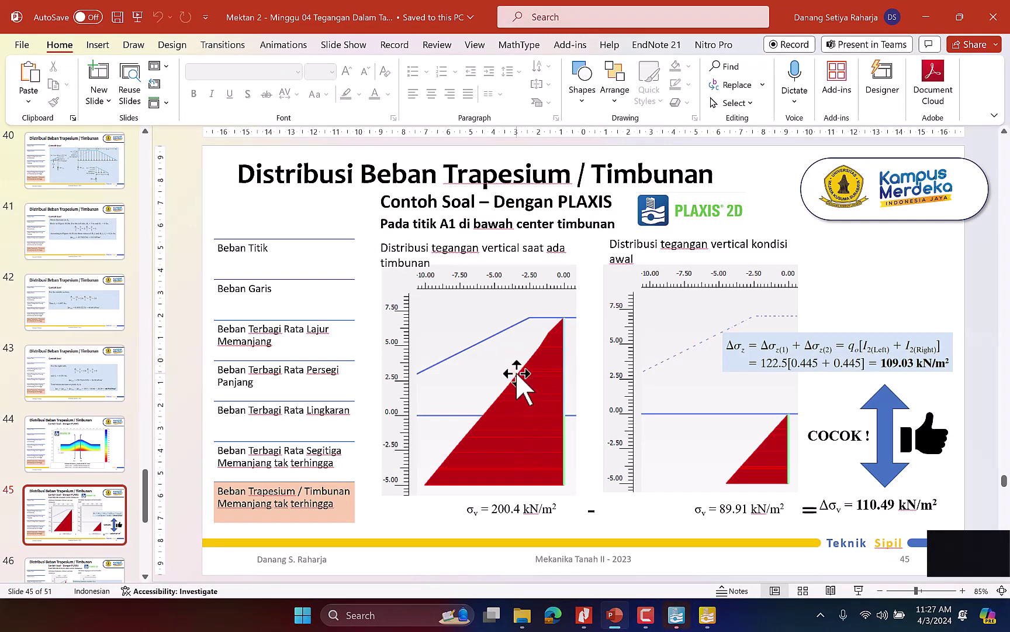
Review slide 46 with the comparison for point A2 at 11.5 m from the embankment centre, and return to PLAXIS 2D Output
scroll(58, 514, "down", 2)
left_click(73, 526)
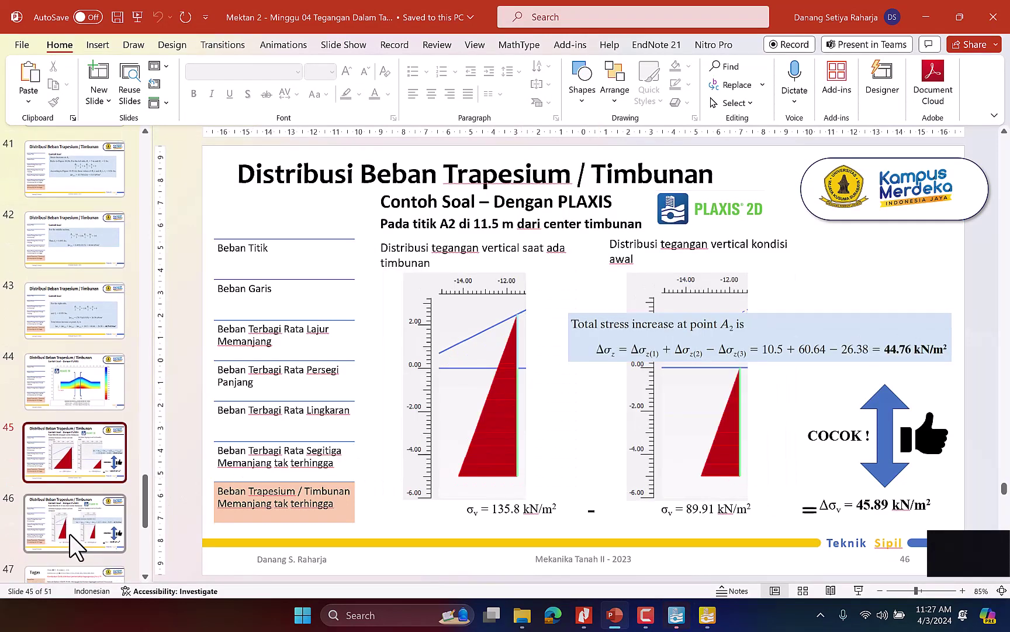
key("Up")
left_click(74, 527)
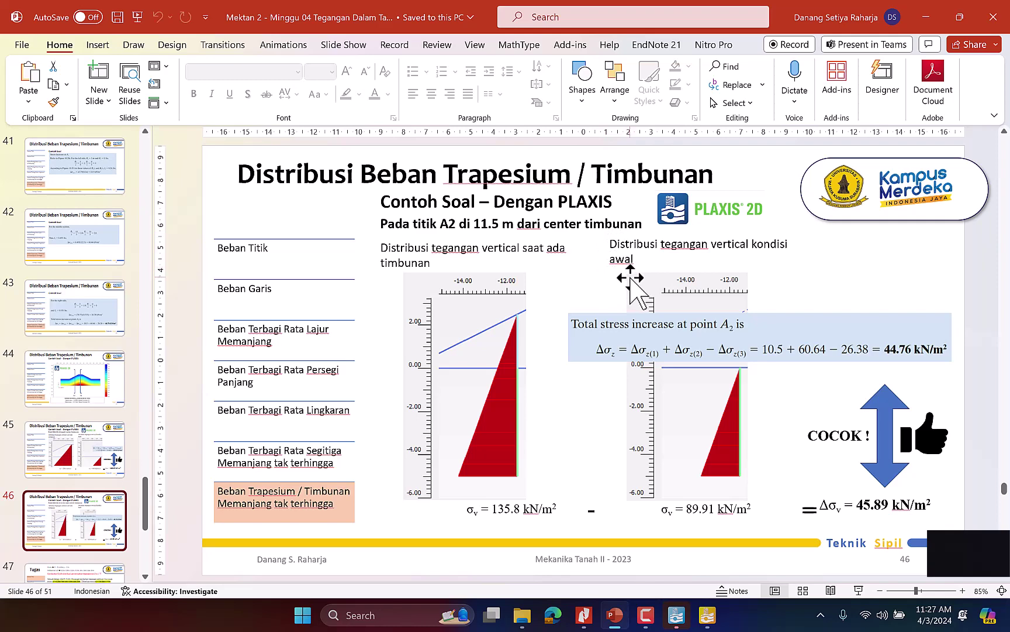
key("alt+Tab")
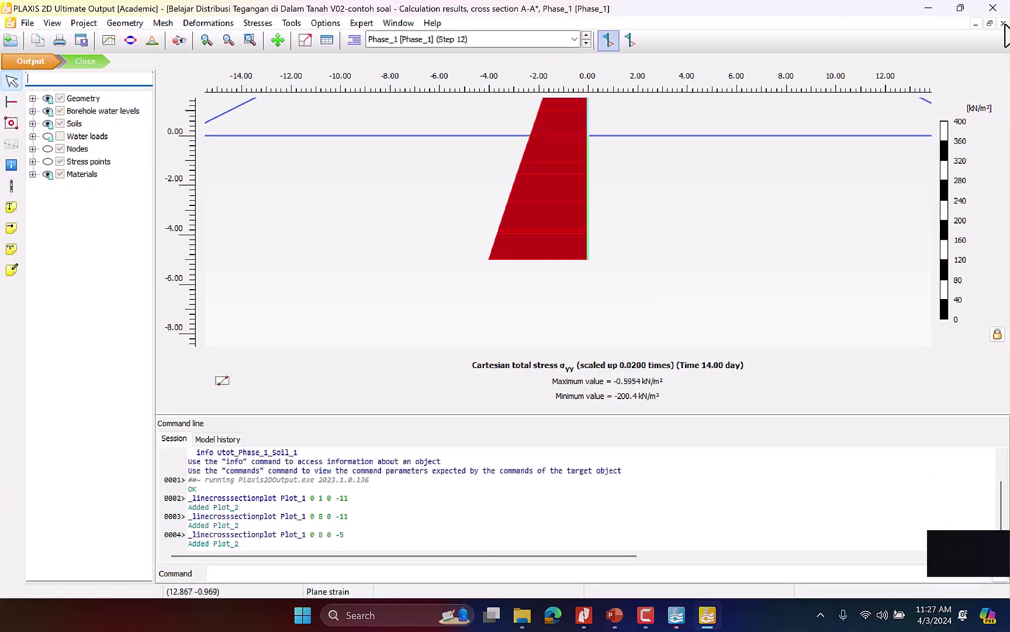
Close the central cross section and create a vertical one in Phase_1 from point (-11.5, 4) to point (-11.5, -5)
left_click(1003, 24)
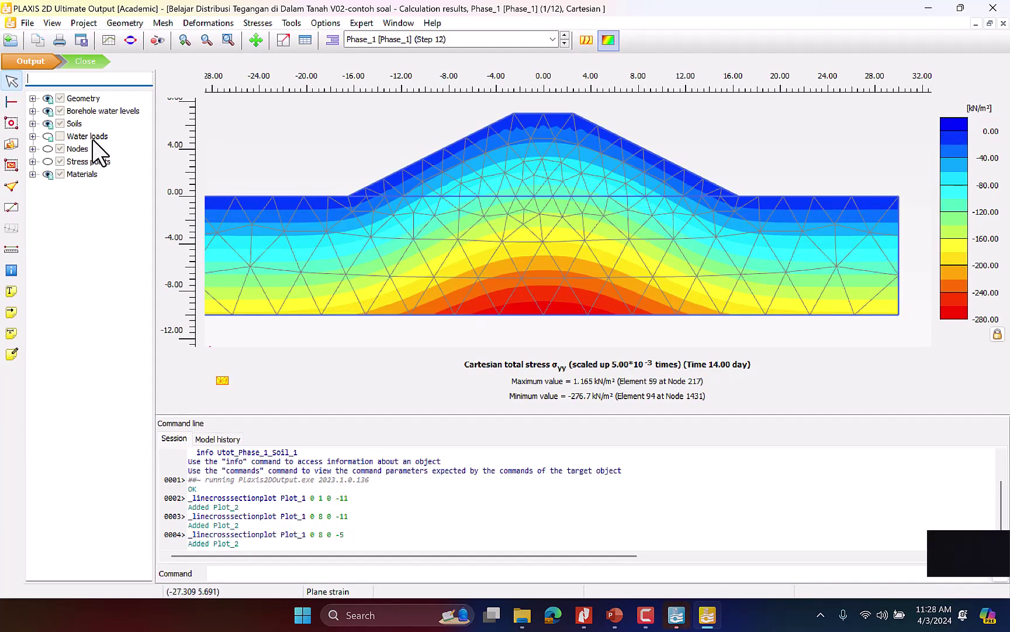
left_click(11, 207)
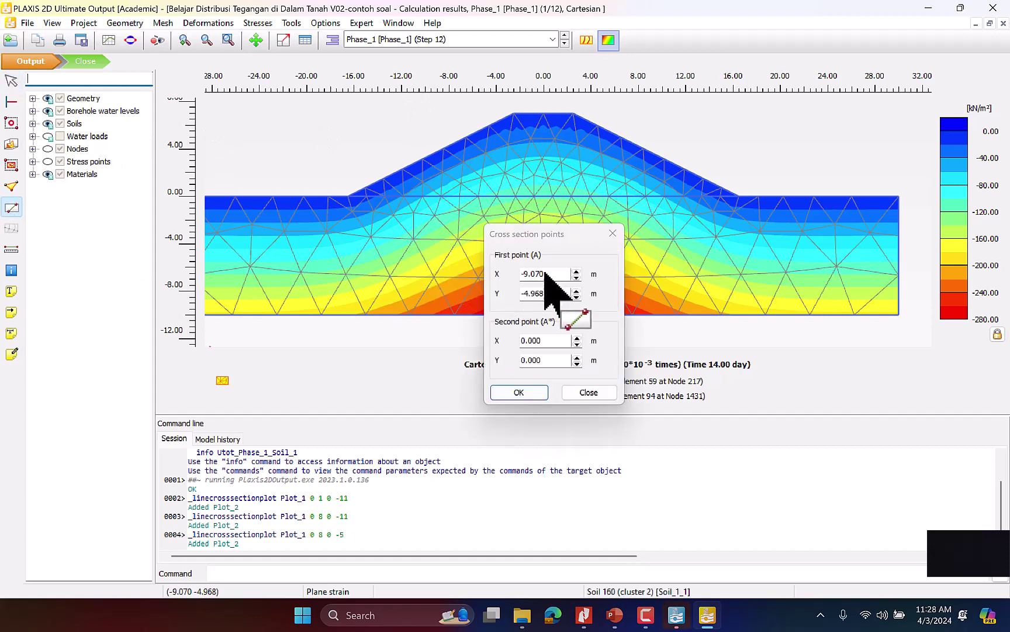
left_click(563, 279)
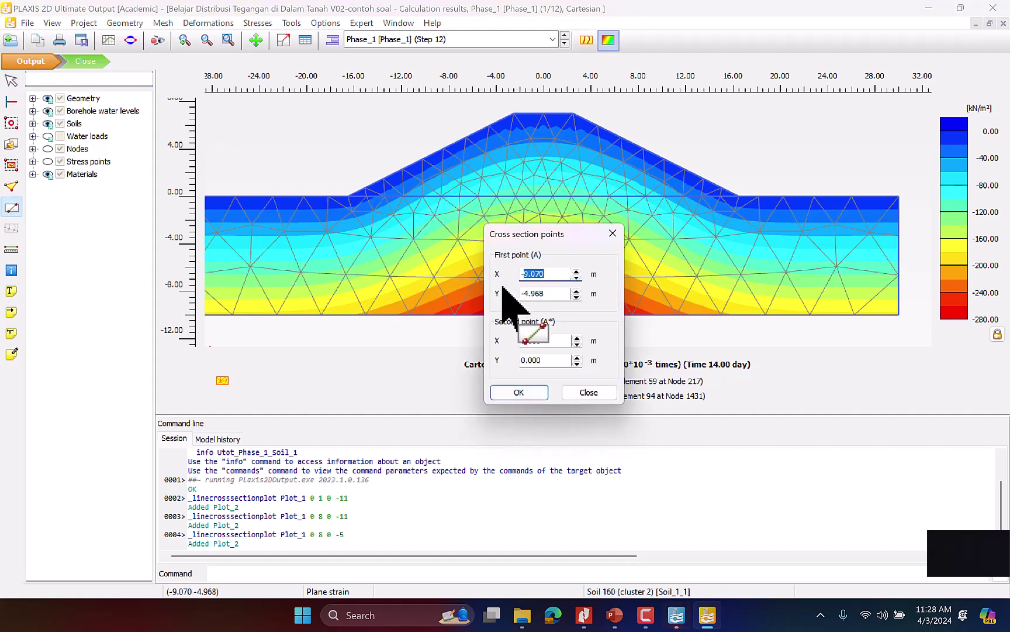
type("-11.50")
key("Tab")
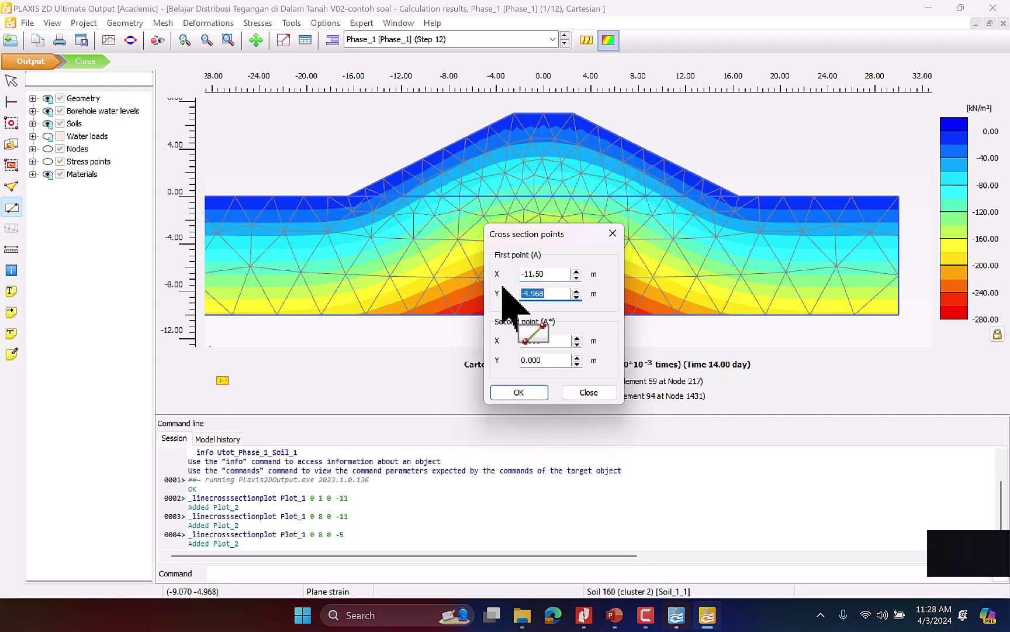
type("4")
key("Tab")
key("BackSpace")
key("Tab")
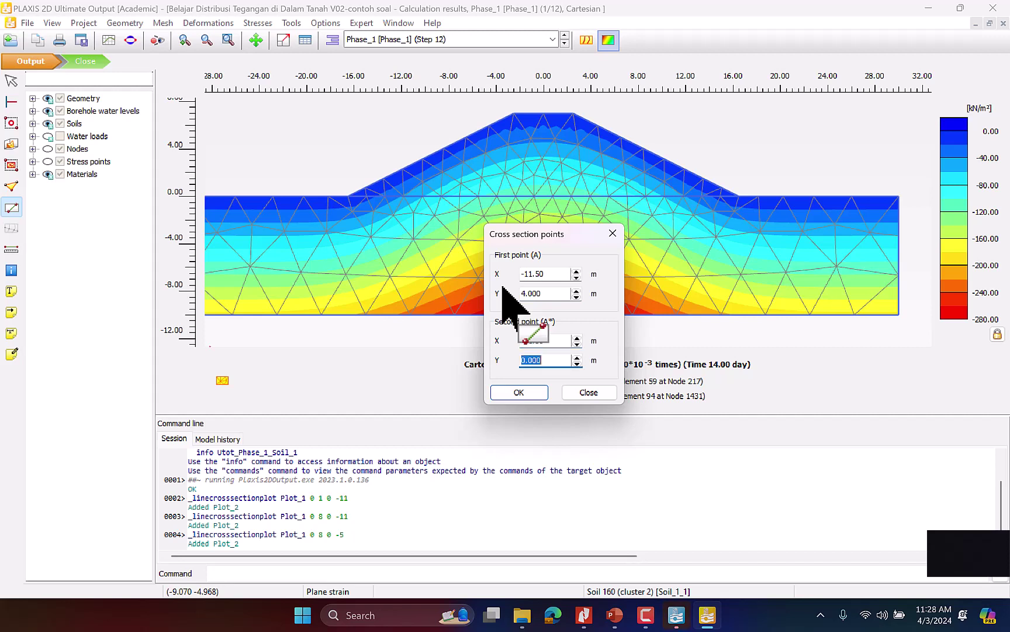
type("-5")
left_click(537, 393)
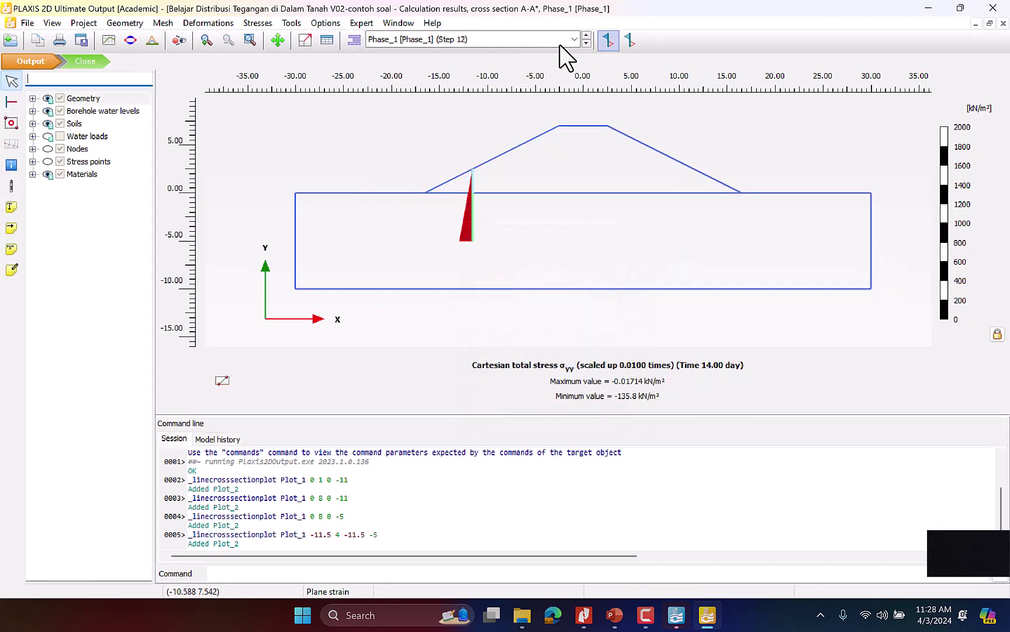
Examine the Phase_1 total stress σyy along the cross section at x = -11.5 and display it for the Initial phase at Step 0
scroll(447, 258, "up", 5)
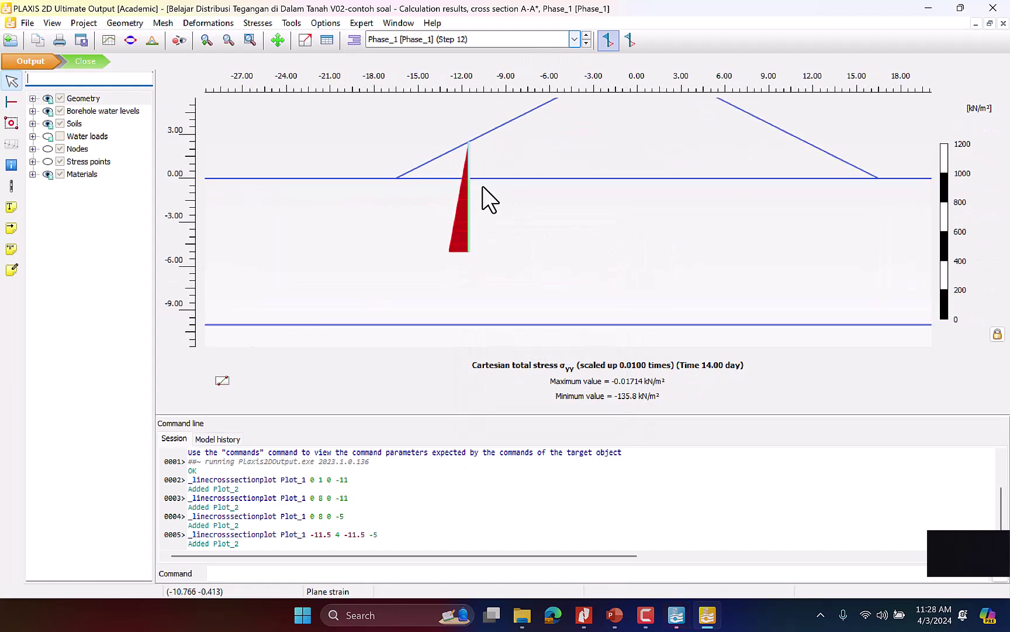
scroll(464, 183, "up", 1)
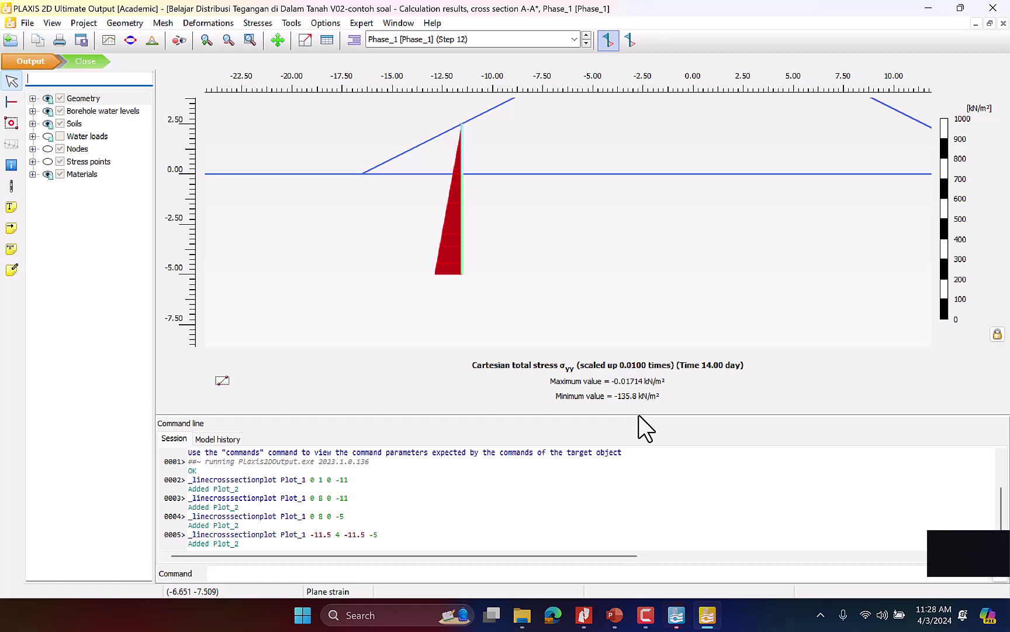
left_click(572, 39)
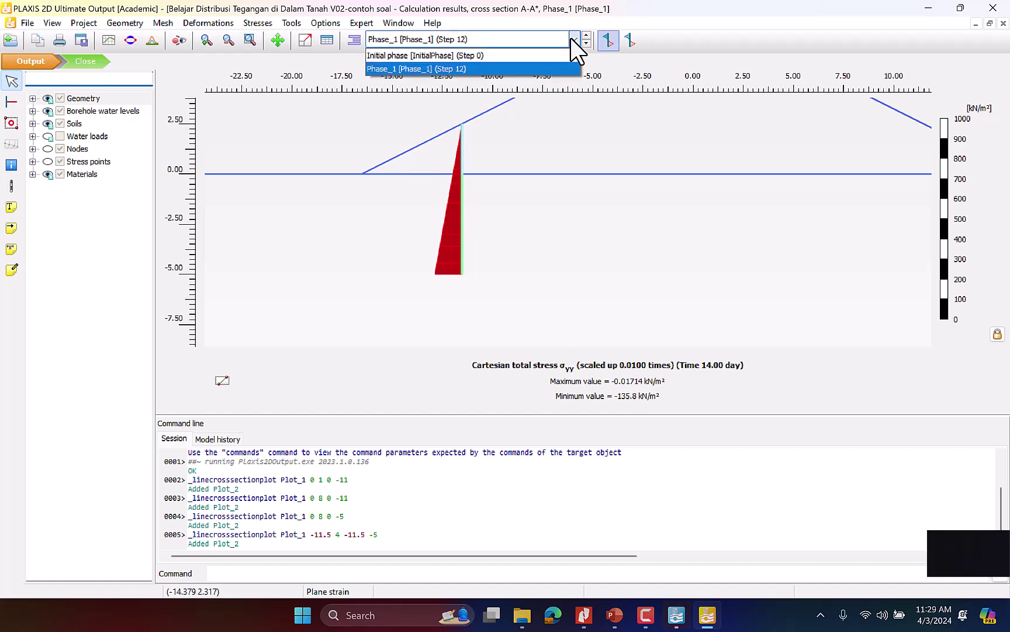
left_click(570, 38)
left_click(570, 40)
left_click(560, 55)
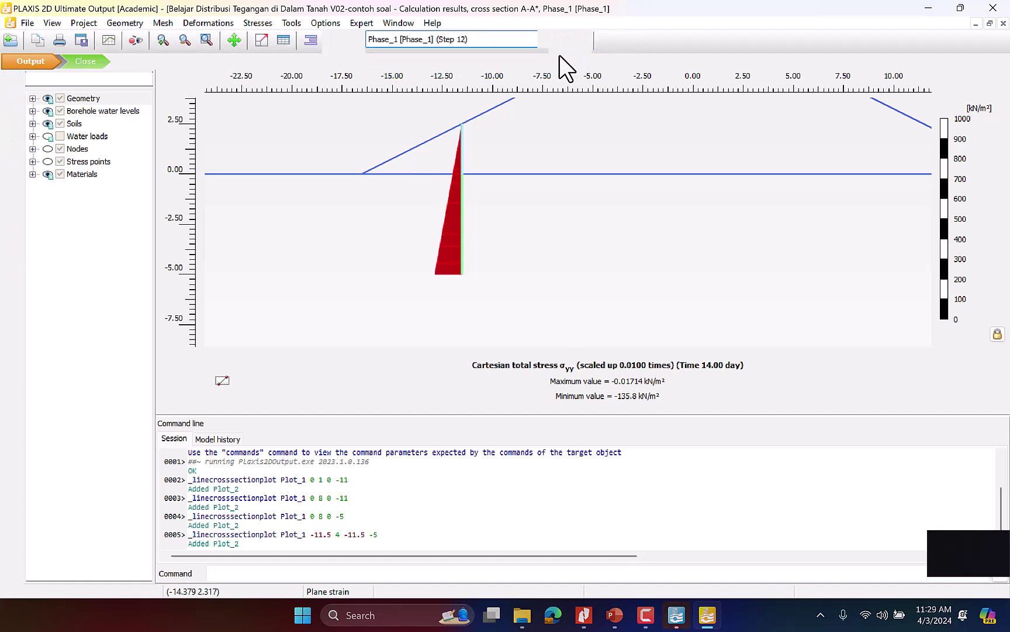
left_click(566, 44)
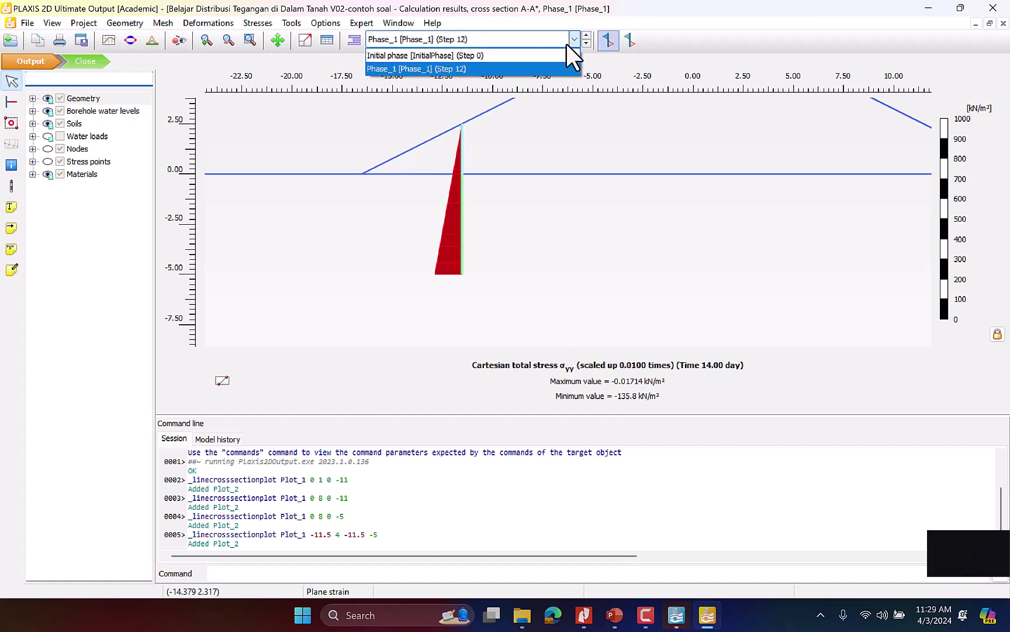
left_click(561, 55)
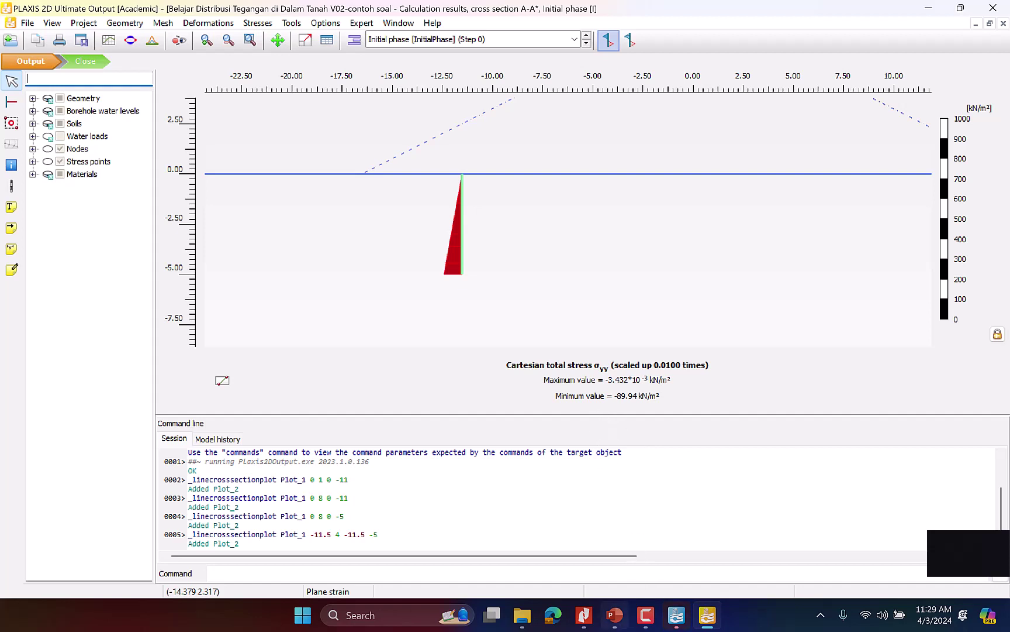
Switch to PowerPoint and review the point A2 hand calculation on slides 40 to 43, ending on the PLAXIS comparison on slide 46
mouse_move(616, 628)
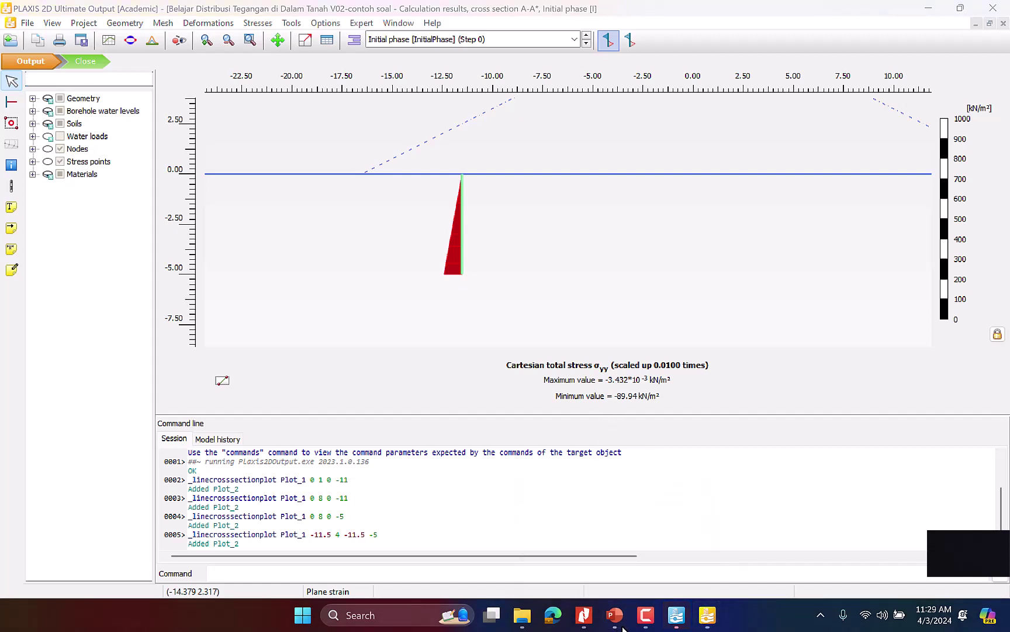
left_click(615, 620)
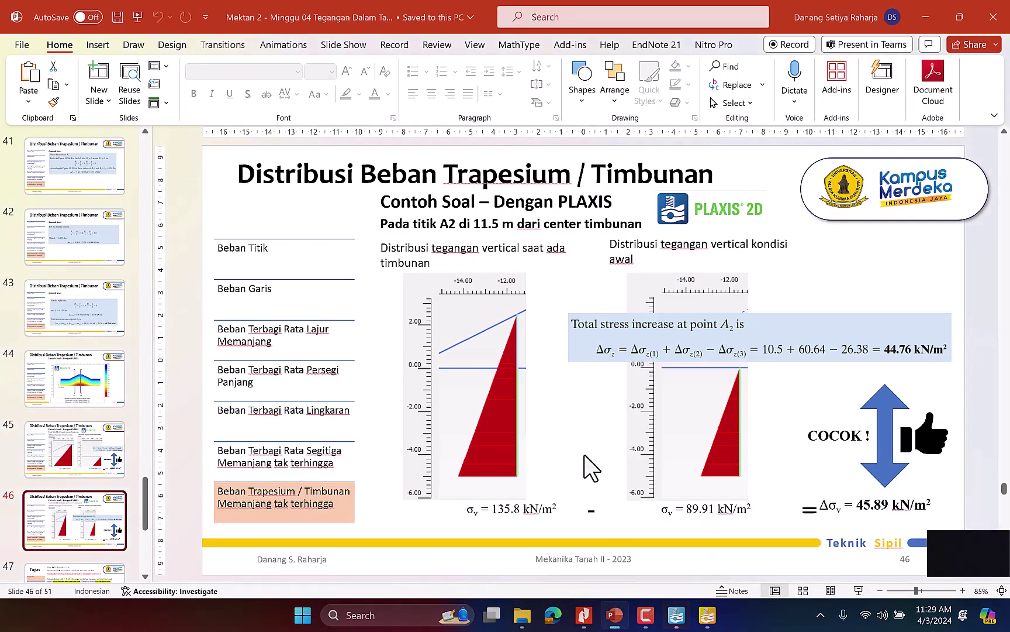
scroll(63, 370, "up", 4)
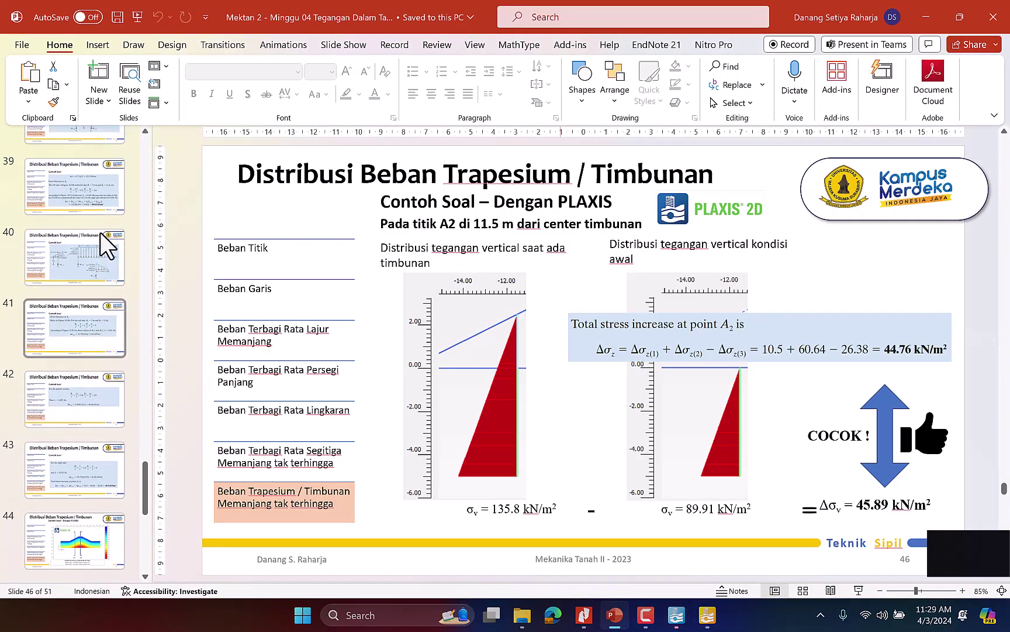
left_click(98, 291)
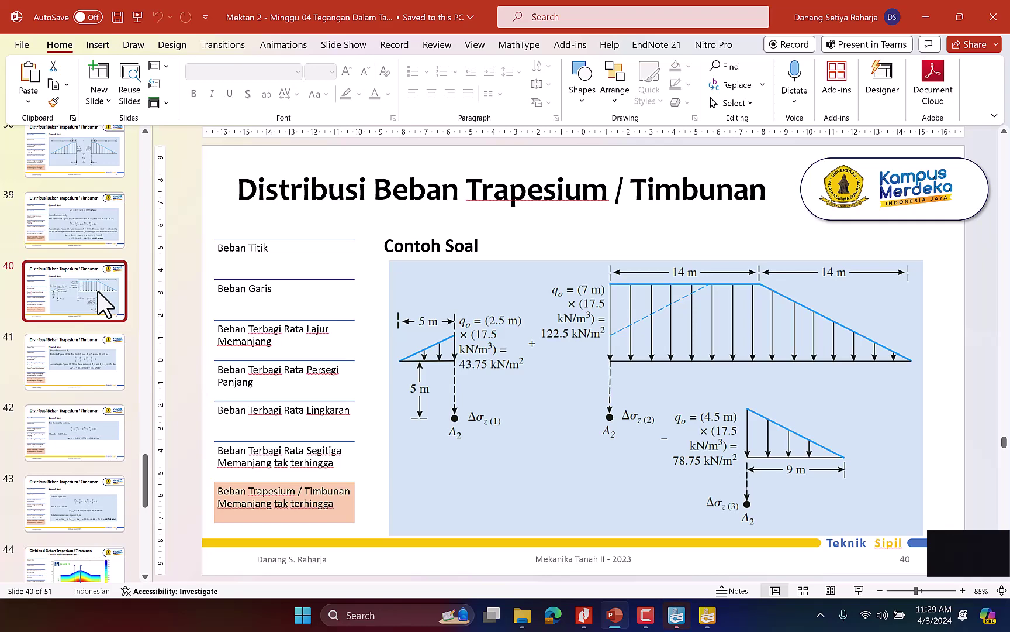
key("Down")
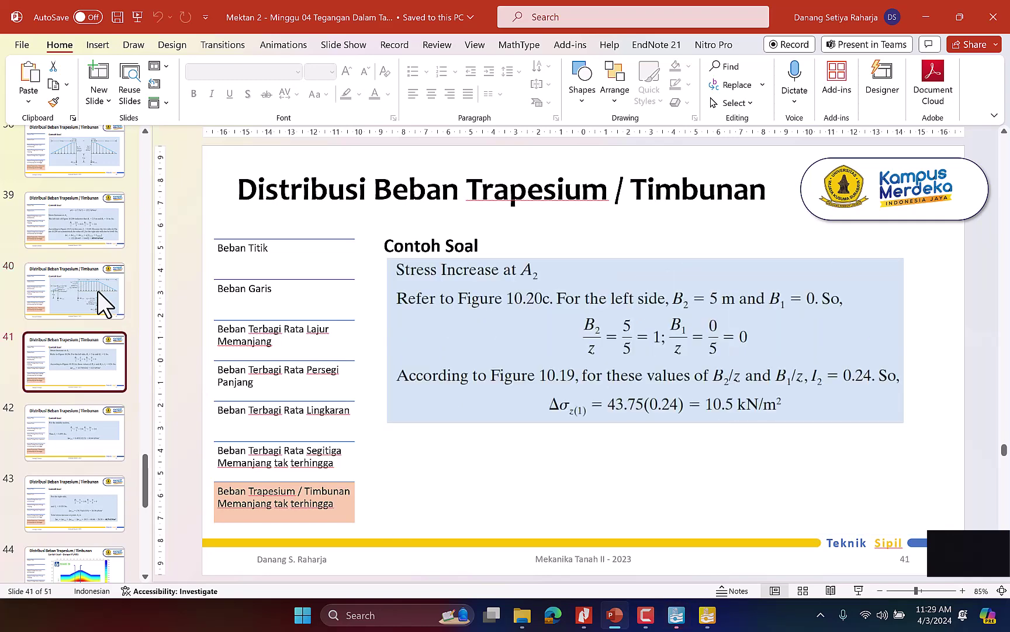
key("Down")
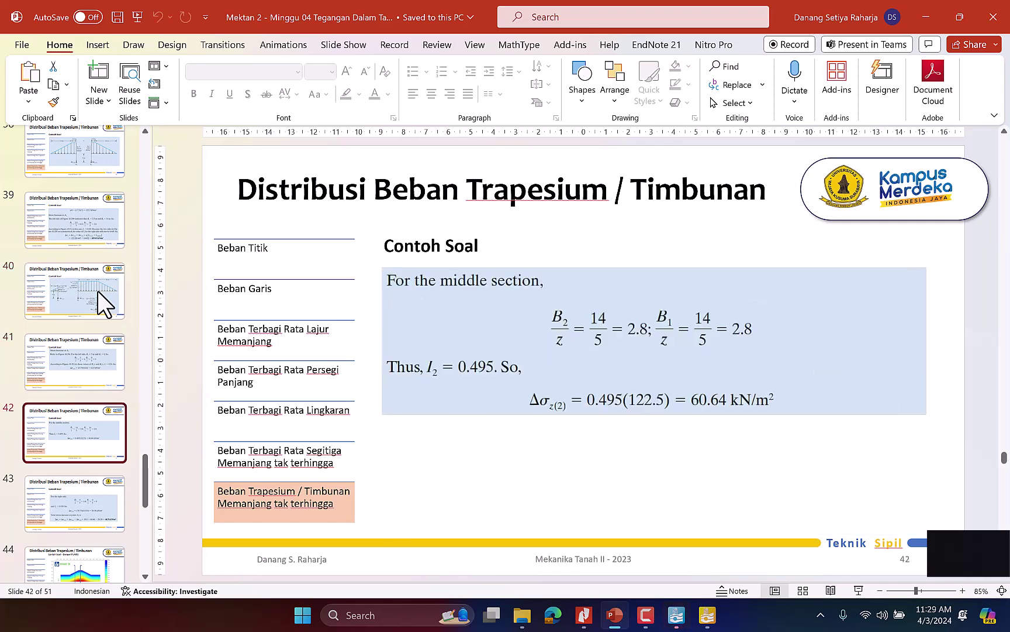
key("Down")
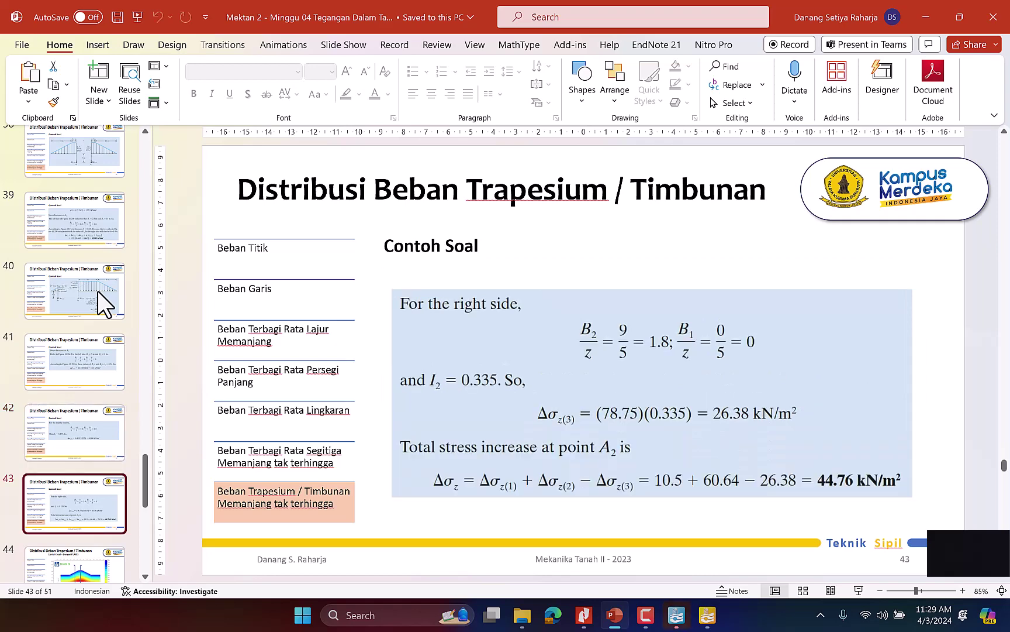
key("Down")
key("Down")
key("Down")
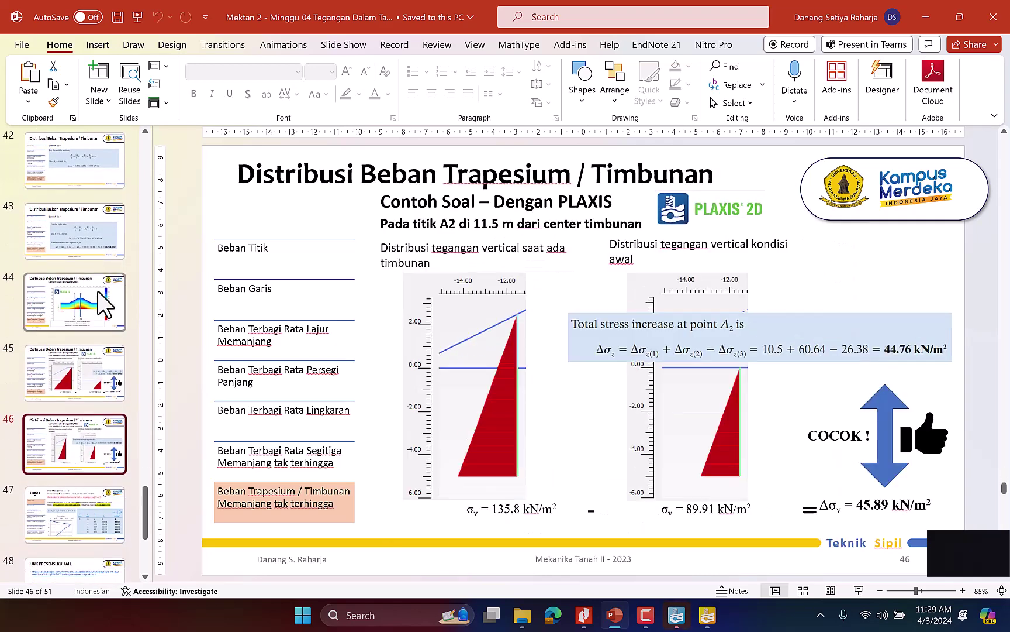